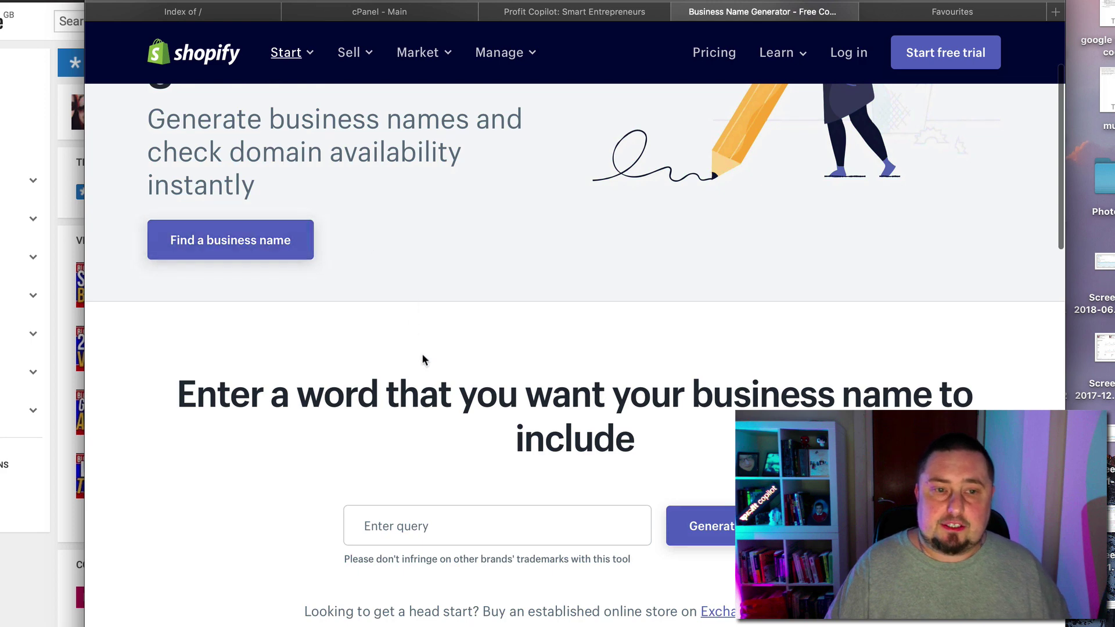
- Generate business name suggestions from the query "marketing business"
scroll(427, 348, down, 4)
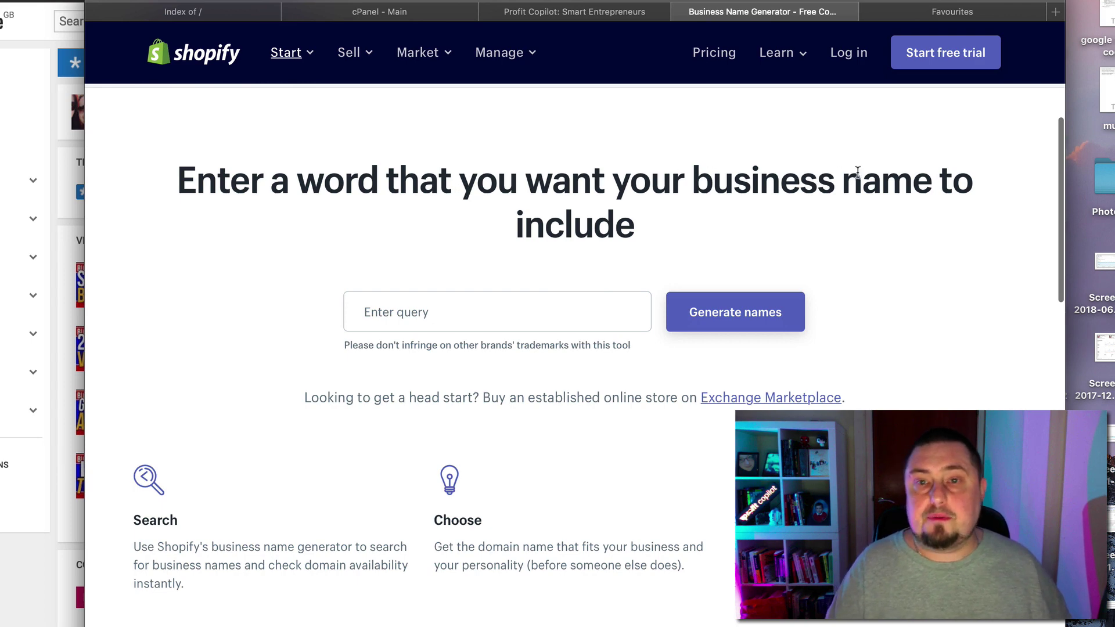
click(562, 318)
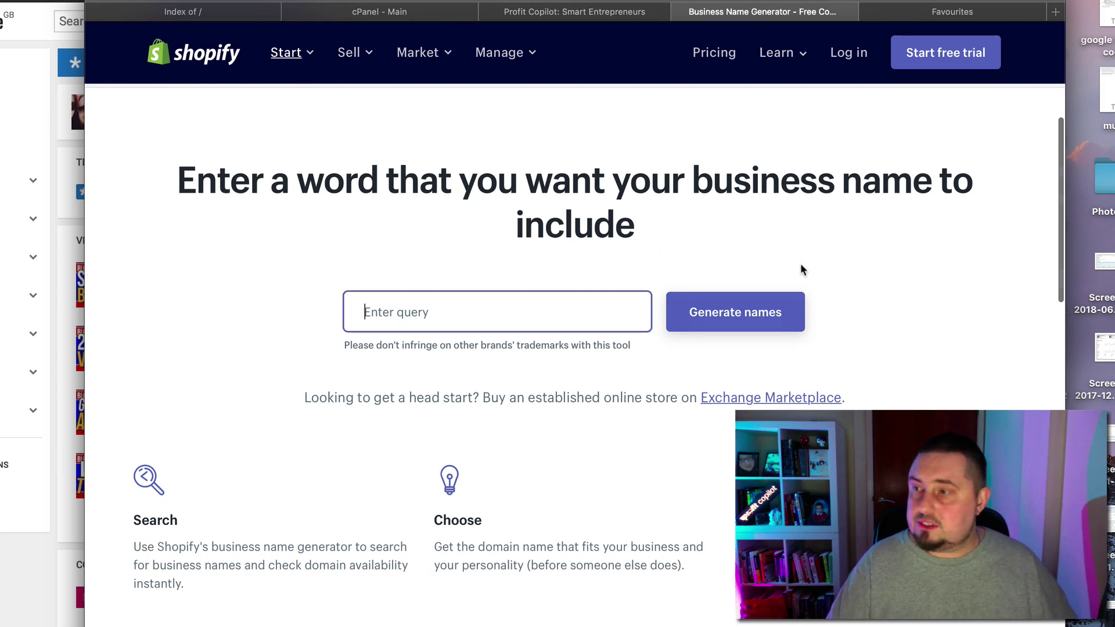
text(marketing )
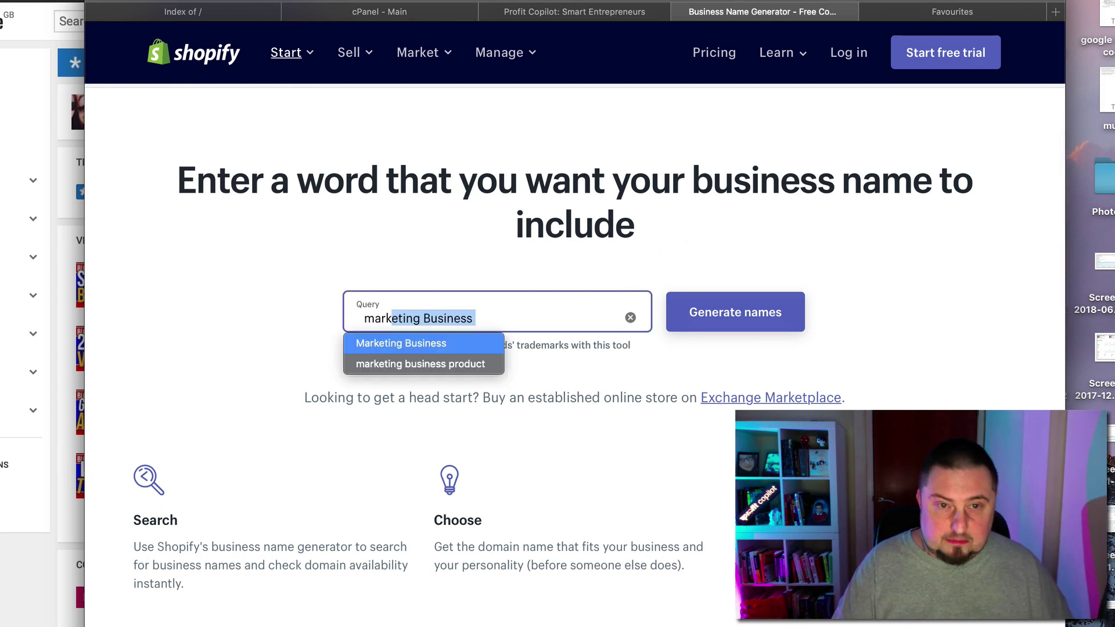
text(business)
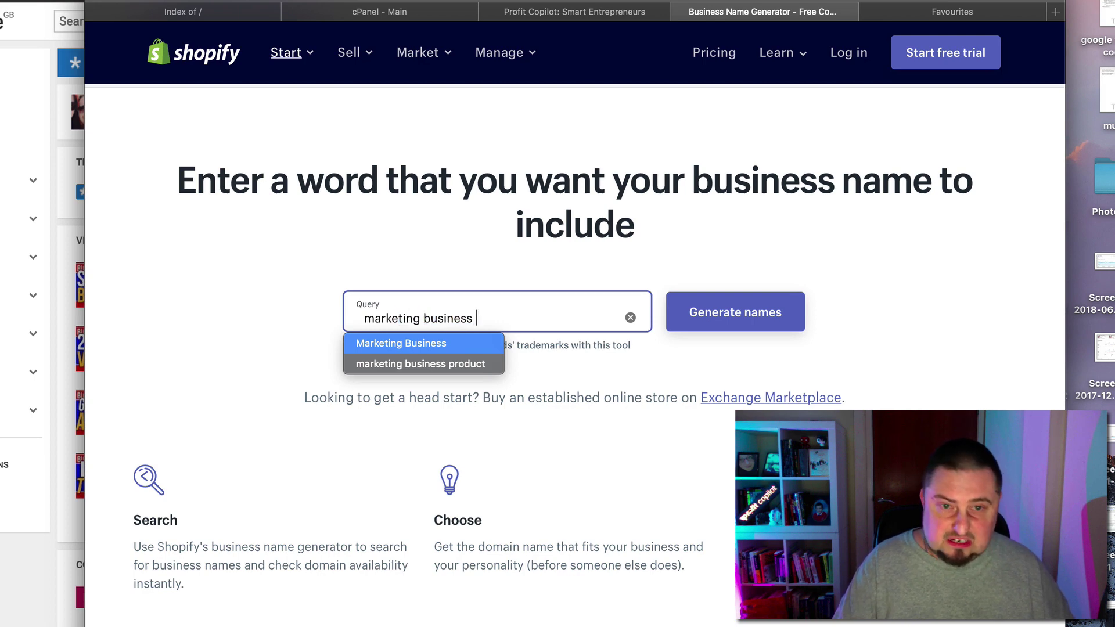
key(Escape)
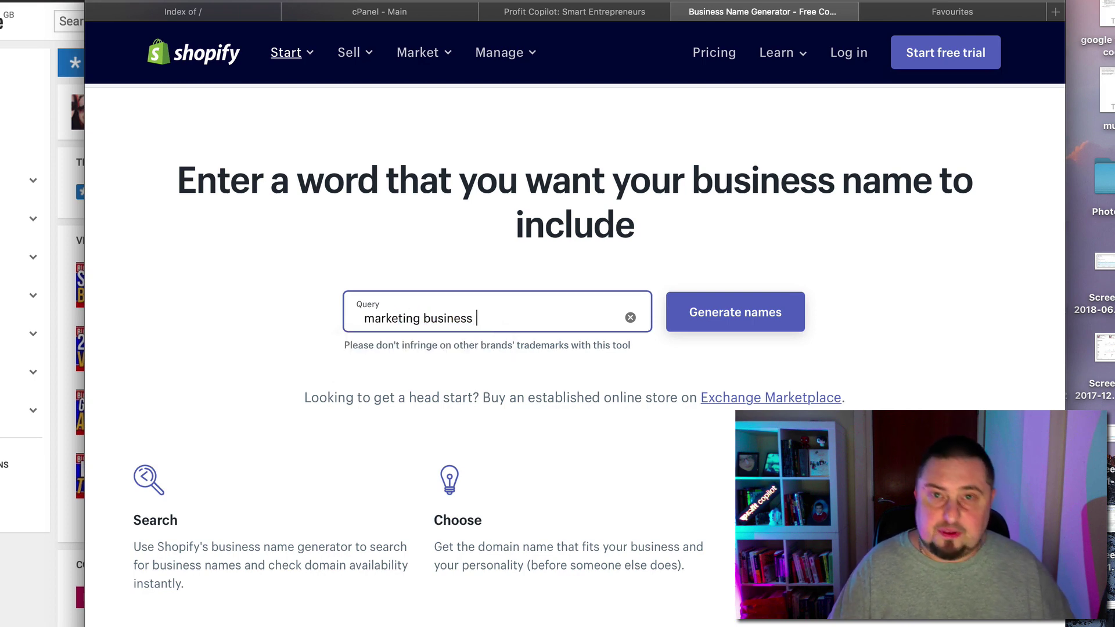
click(759, 306)
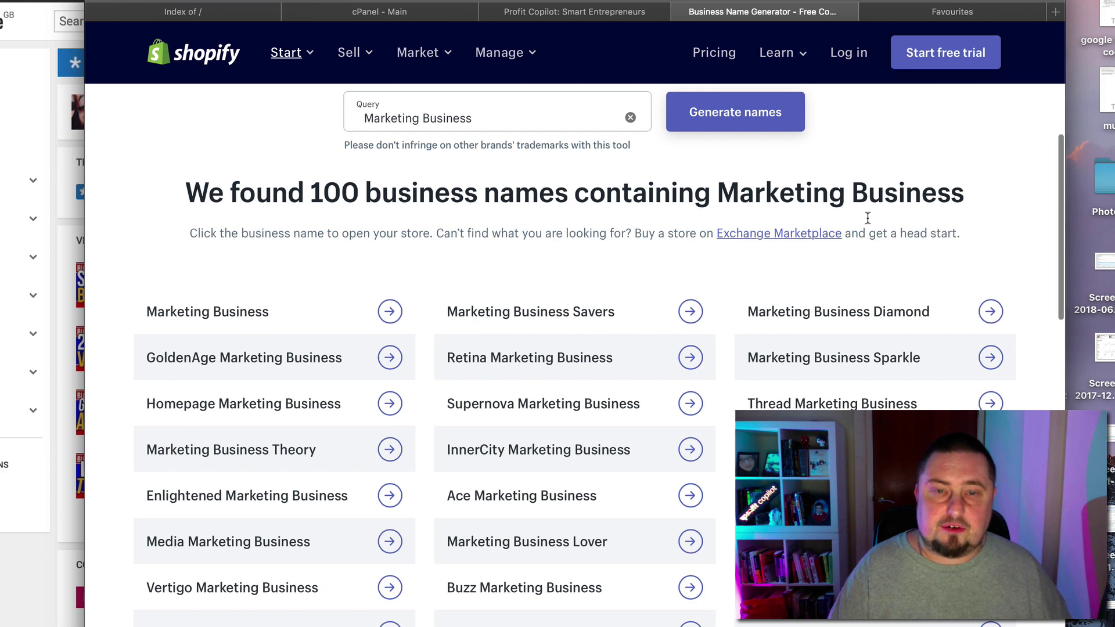
- Look through the generated list of business names containing Marketing Business, and return to the generator's heading
scroll(503, 401, down, 3)
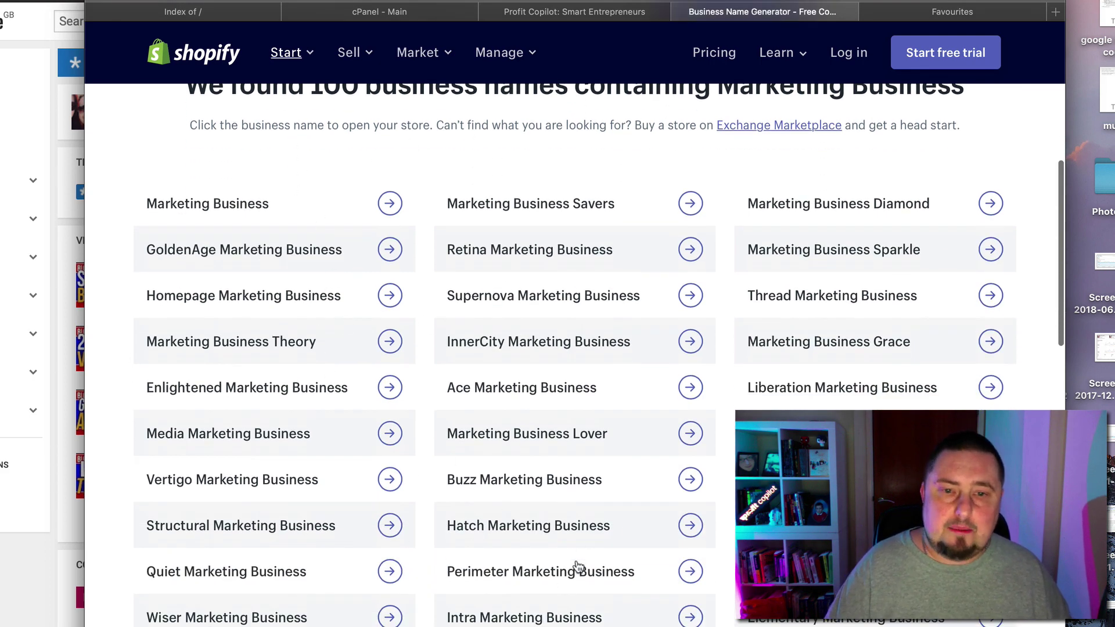
scroll(561, 487, down, 5)
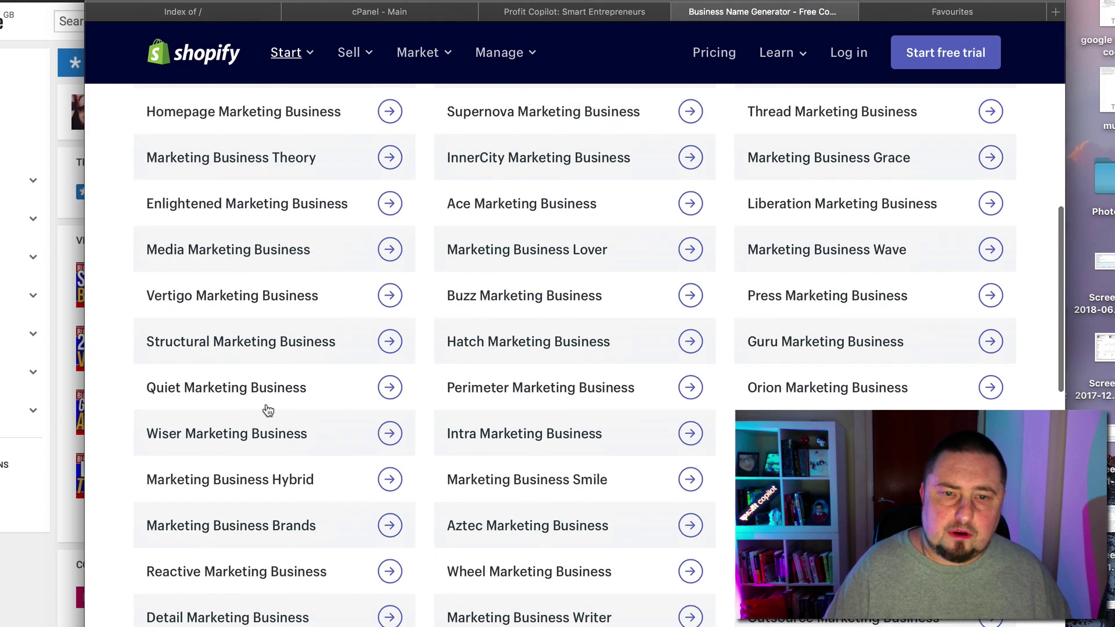
scroll(490, 519, down, 6)
scroll(490, 518, up, 7)
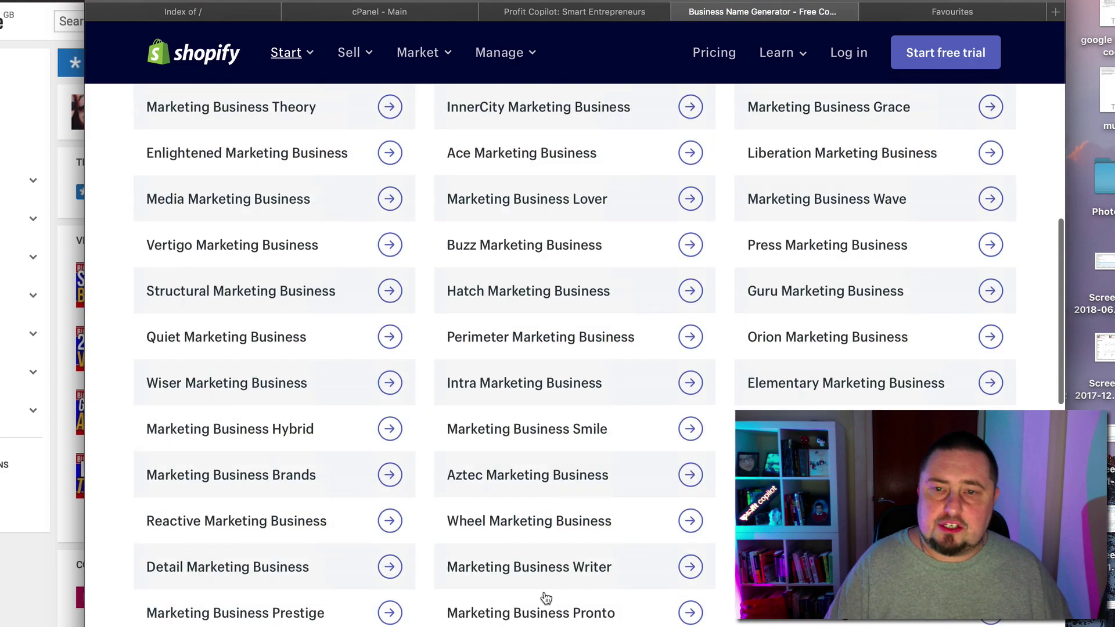
scroll(787, 364, up, 6)
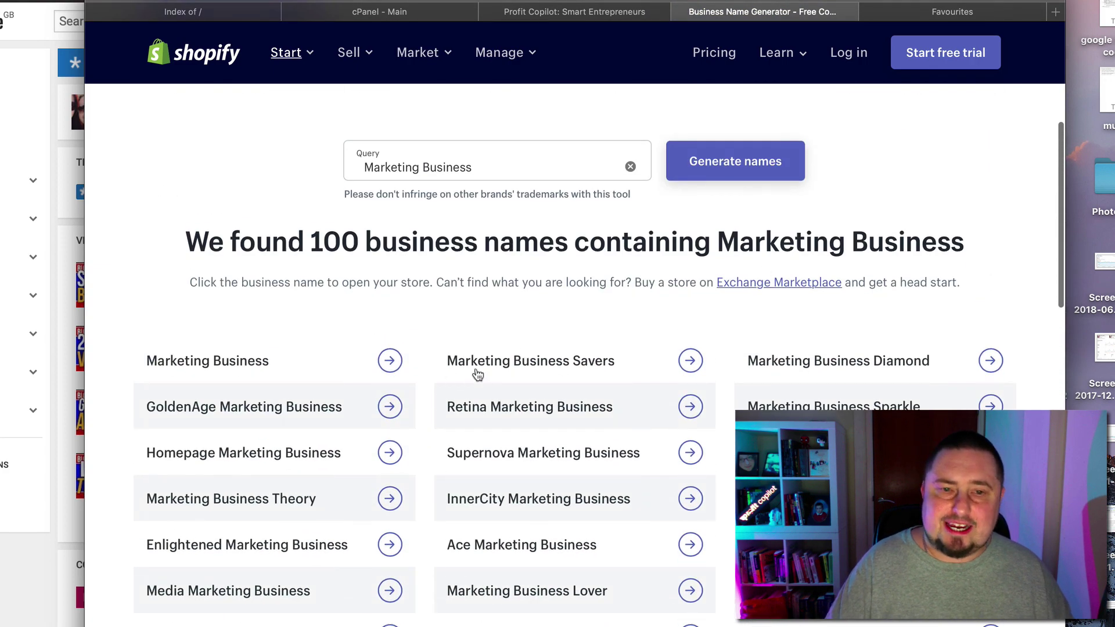
scroll(677, 355, up, 2)
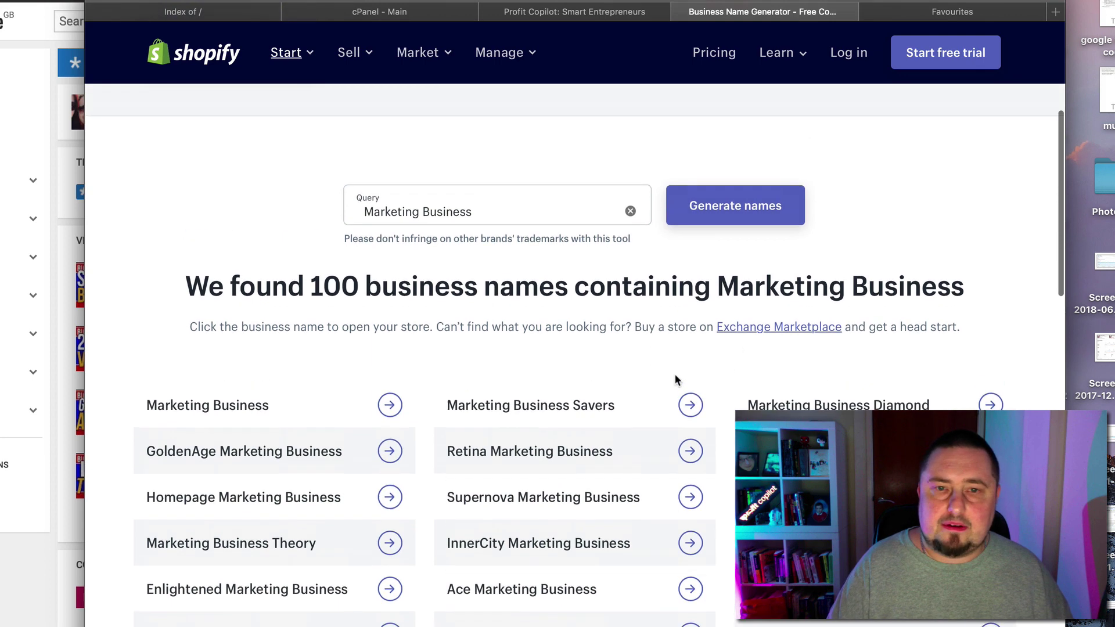
scroll(618, 372, up, 2)
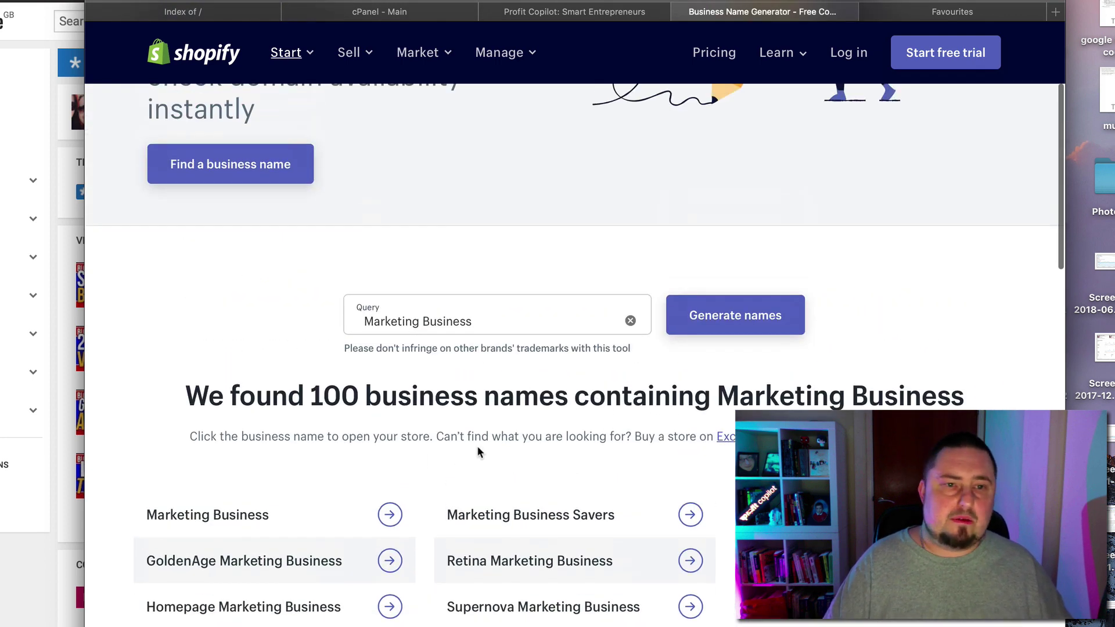
scroll(474, 407, down, 2)
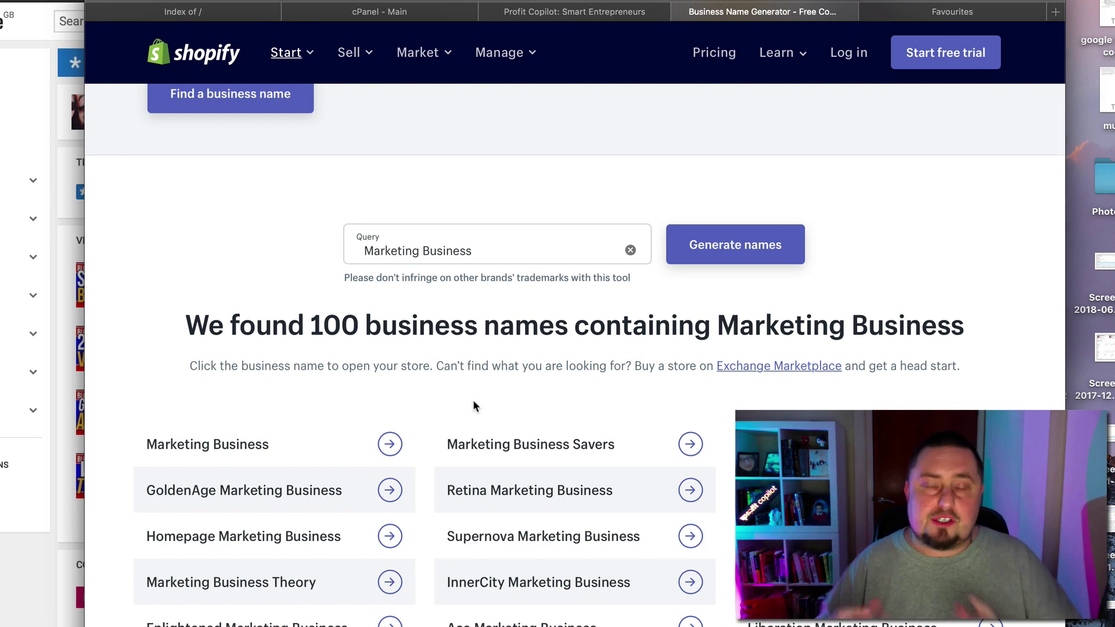
scroll(587, 575, down, 5)
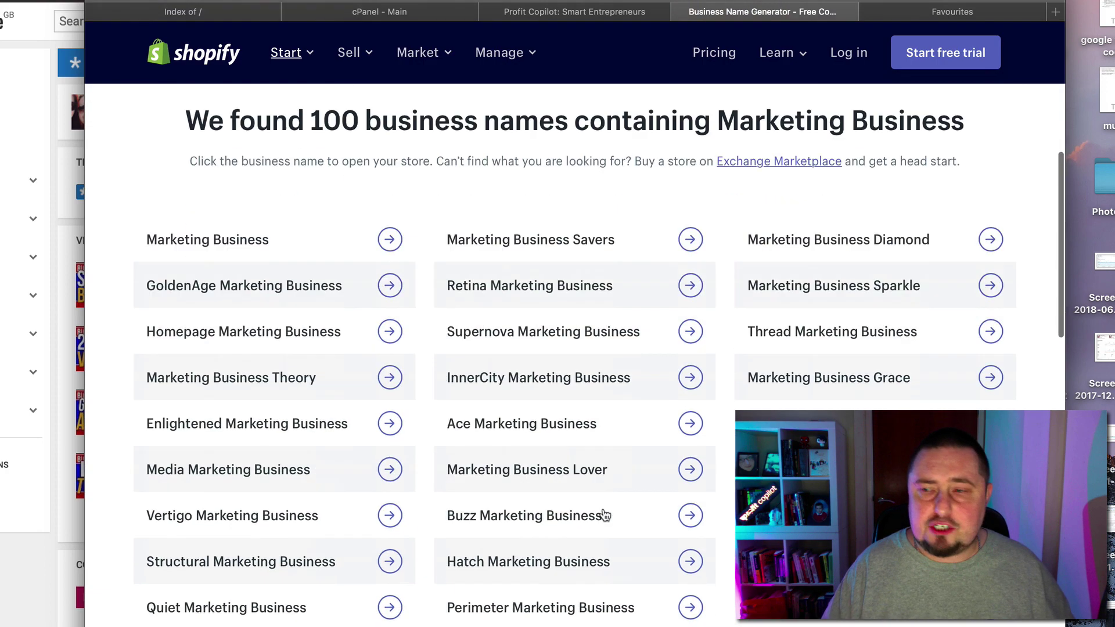
click(1085, 465)
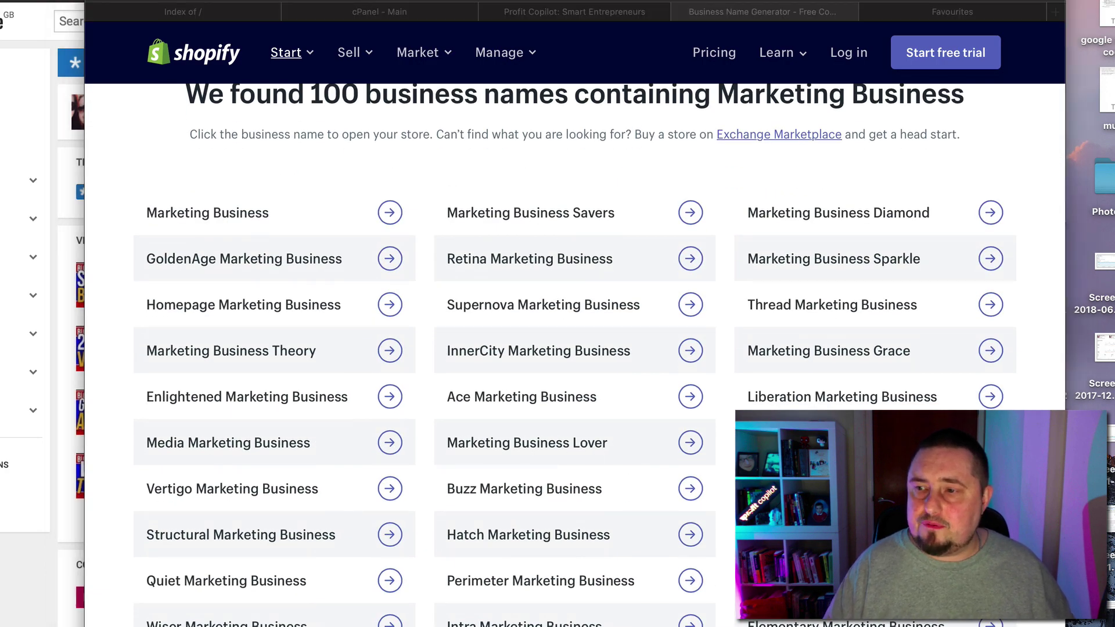
scroll(912, 209, up, 10)
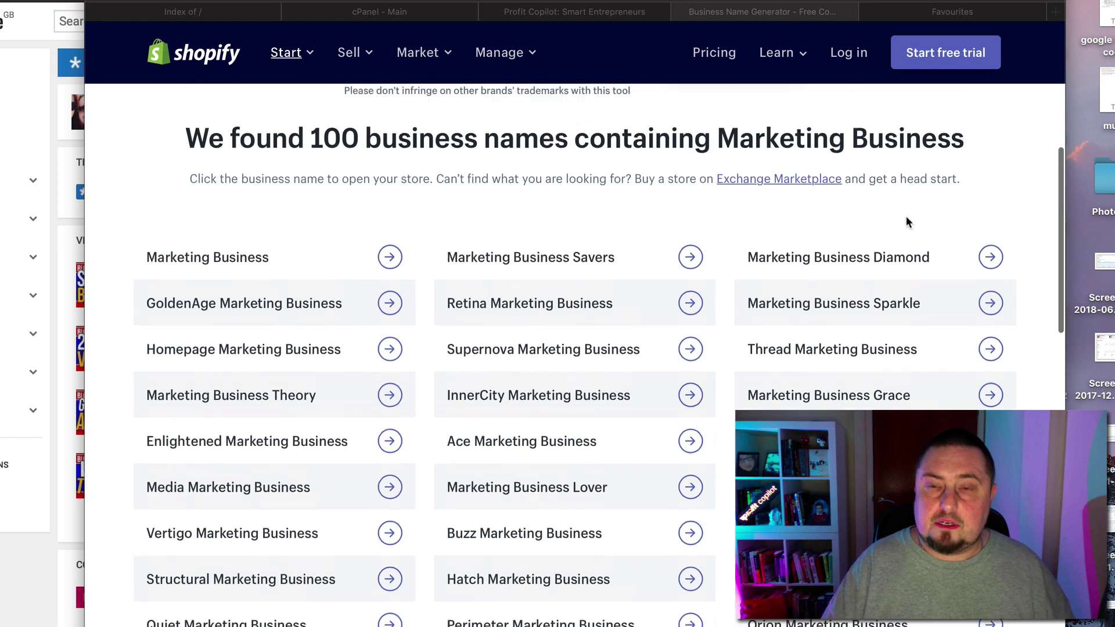
click(481, 198)
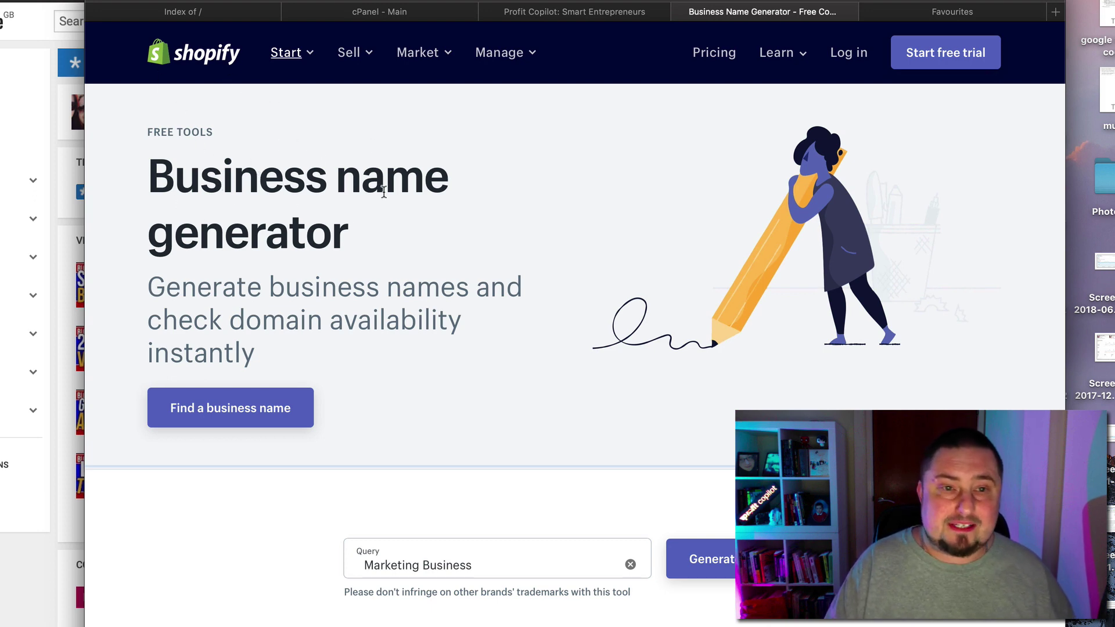
- Open the Namechk.com website and look over its domain and username sections
click(626, 1)
text(Namechk.com)
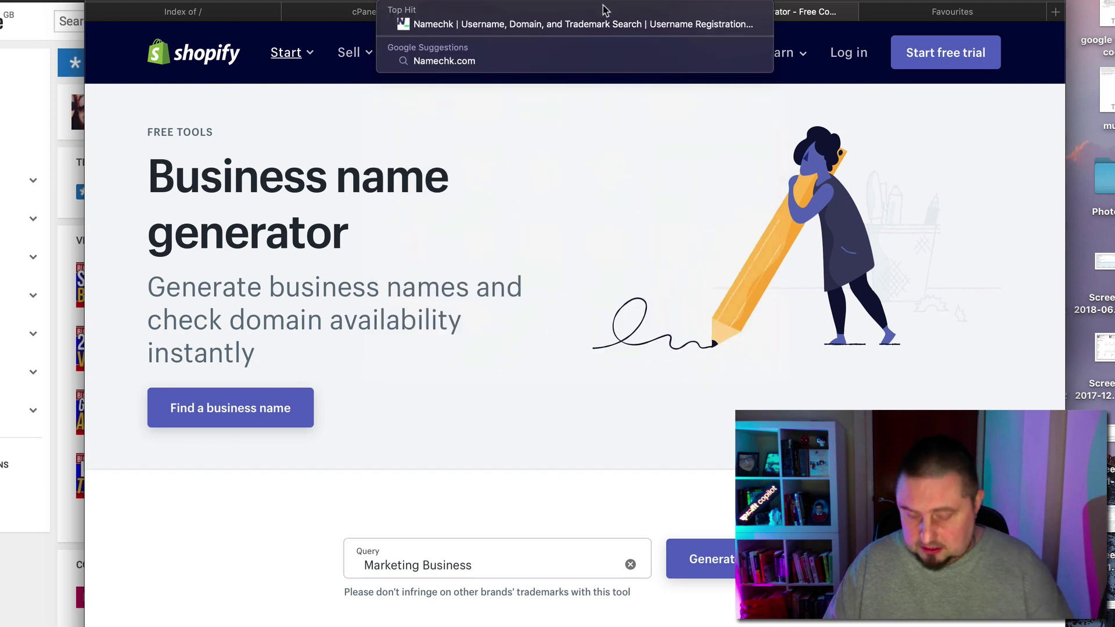
key(Return)
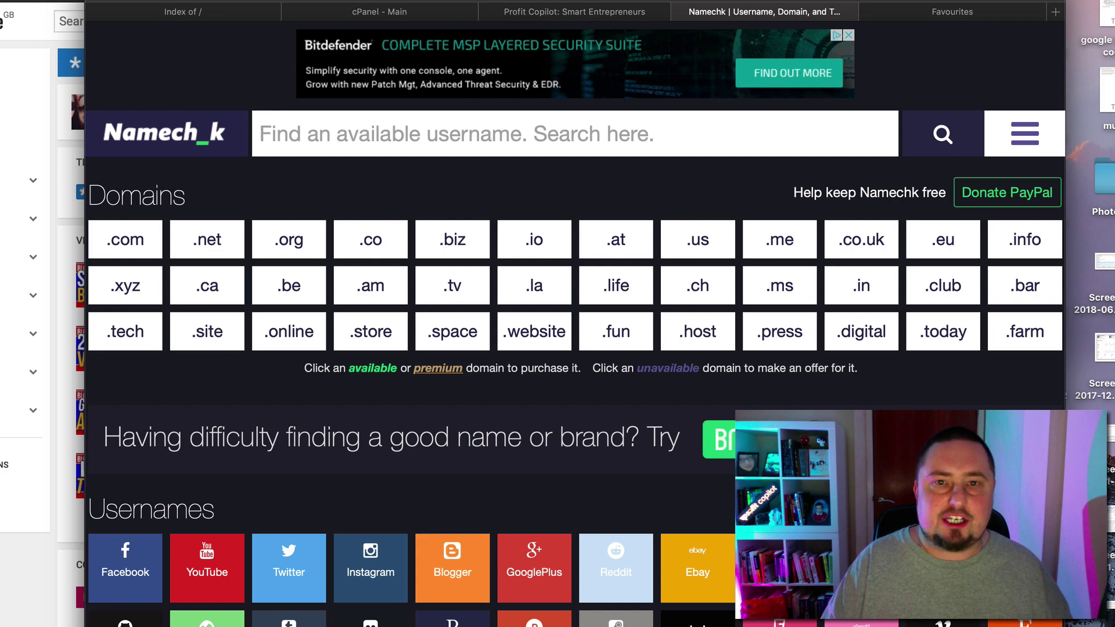
scroll(575, 324, down, 3)
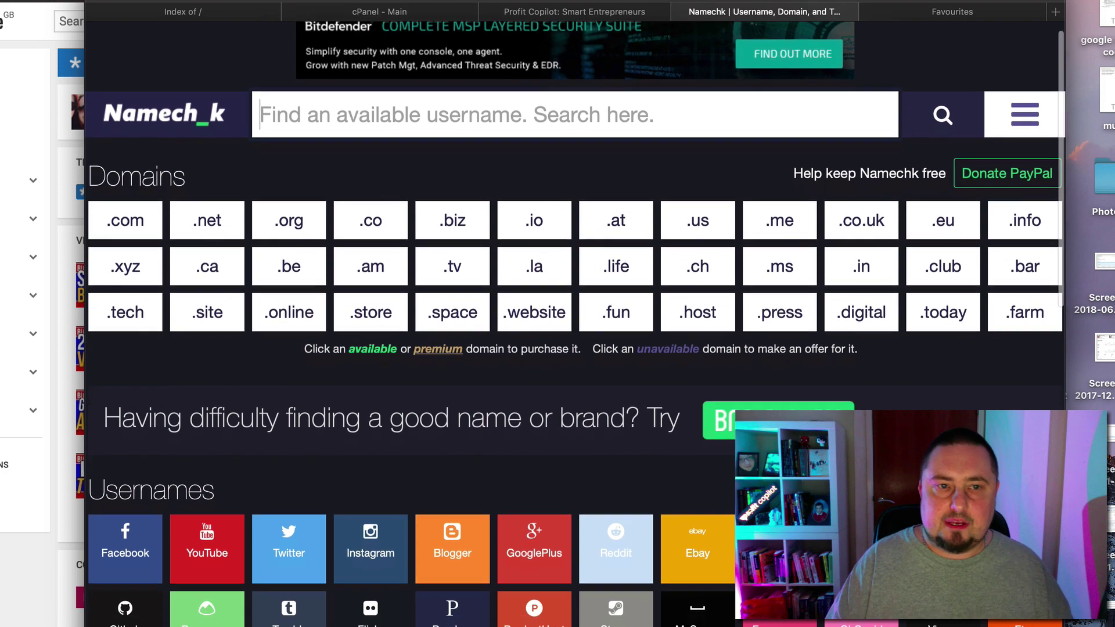
scroll(575, 324, up, 3)
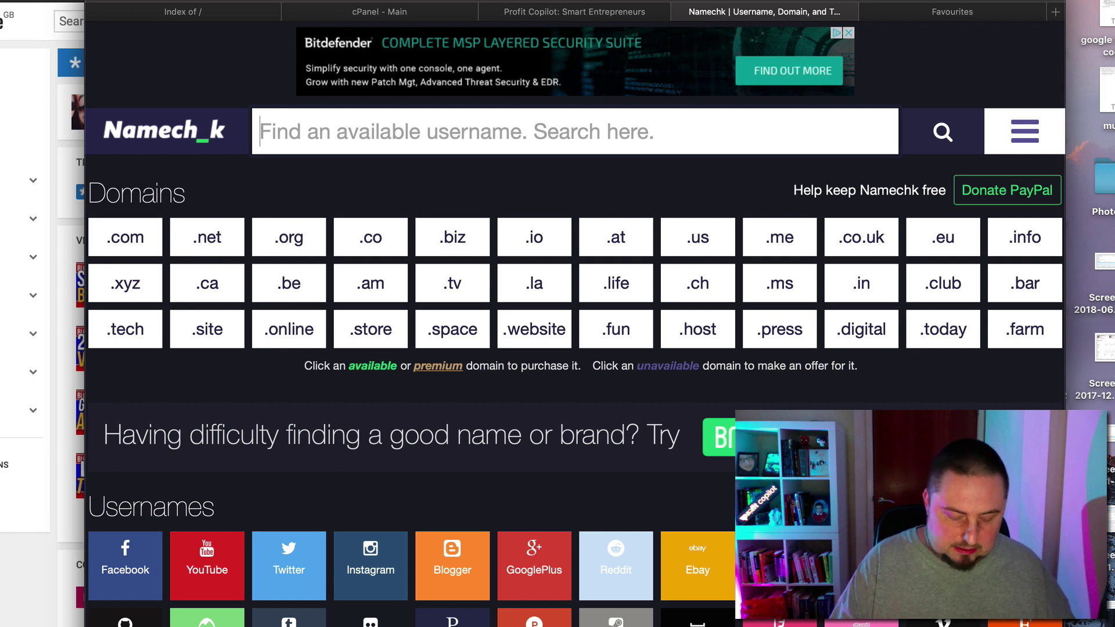
- Search Namechk for "marketing ieiejejeheerr" and check the domain and username availability
text(marketing ie)
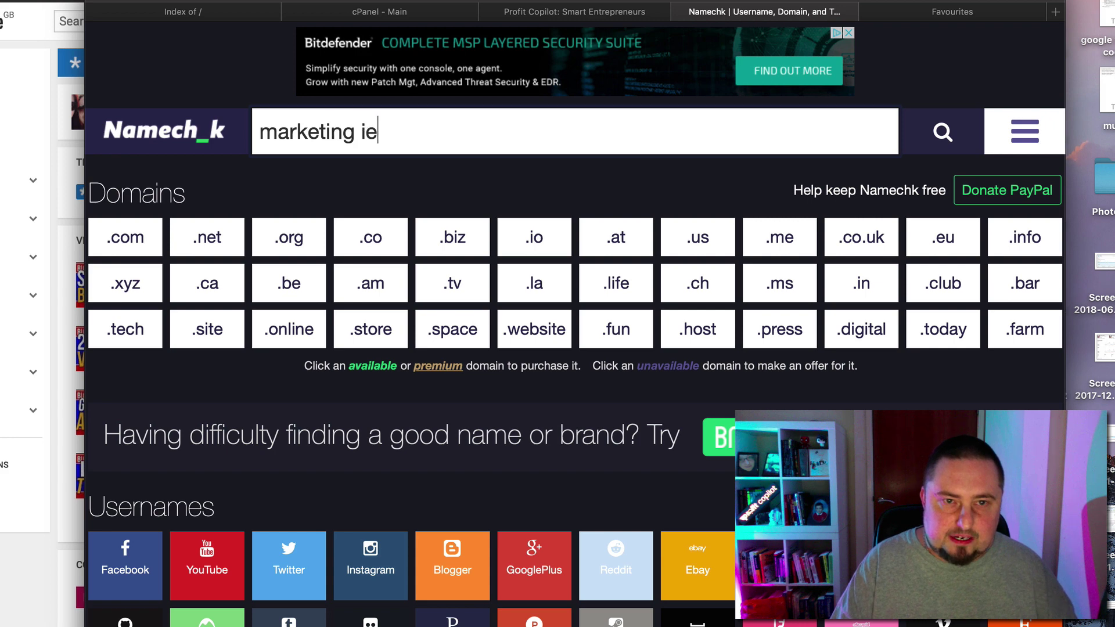
text(iejejeheerr)
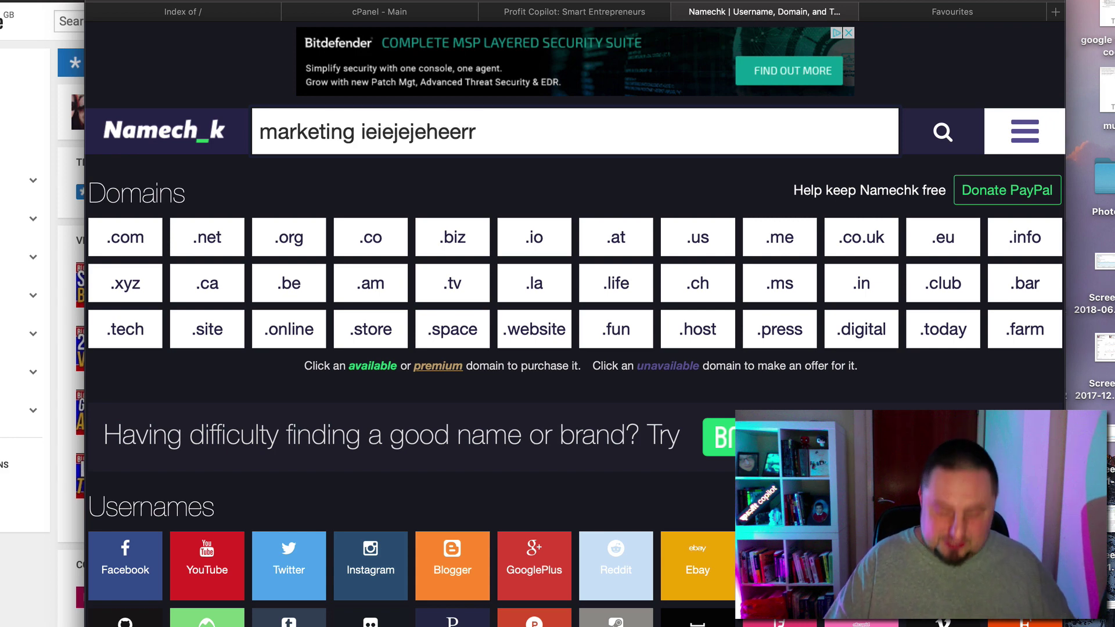
click(941, 132)
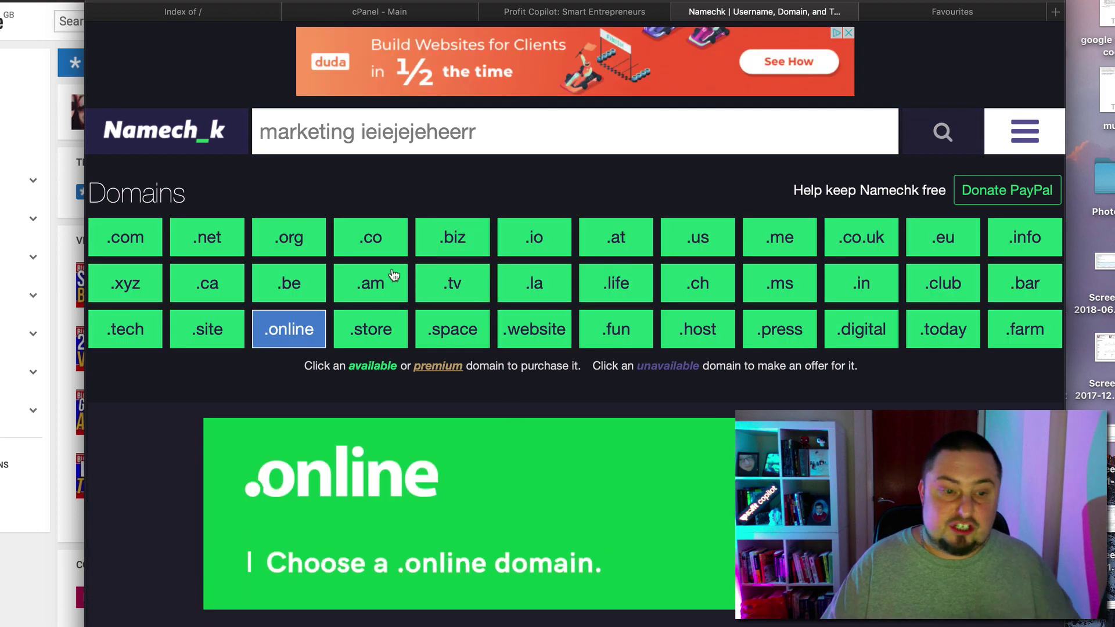
scroll(500, 283, down, 5)
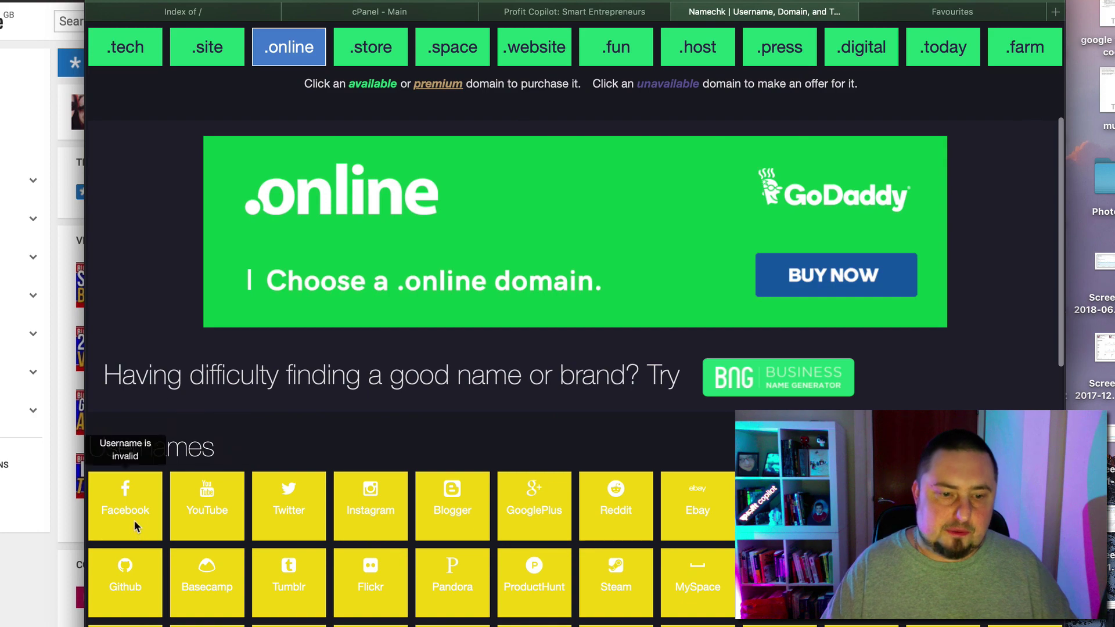
scroll(197, 399, up, 5)
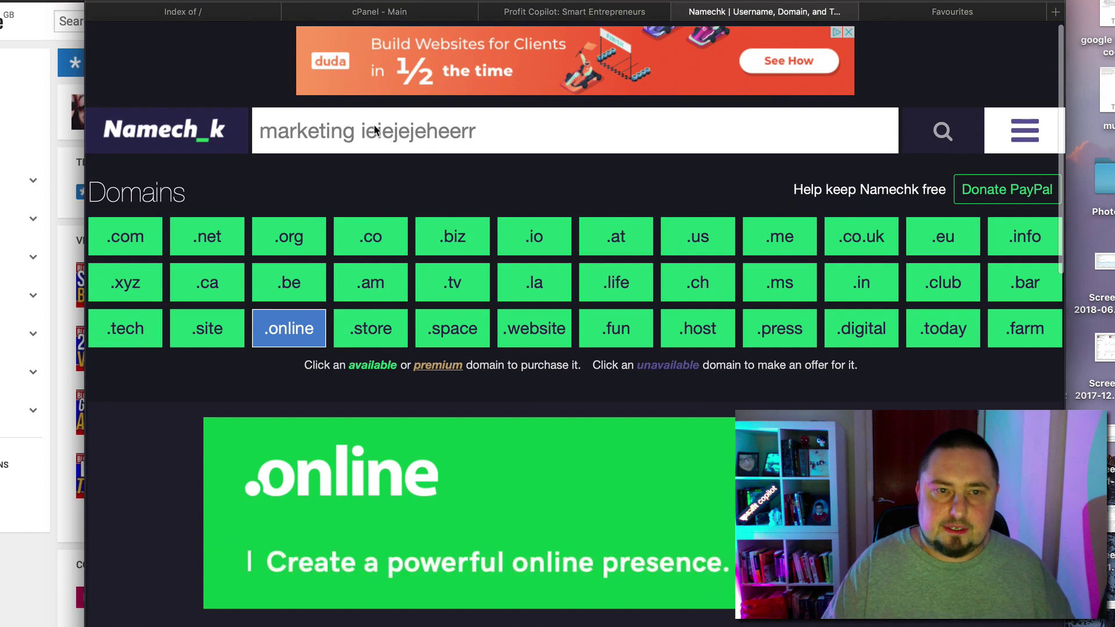
- Select the random letters after "marketing" in the search query, and examine the availability of domain extensions and social network usernames
drag(361, 133, 523, 134)
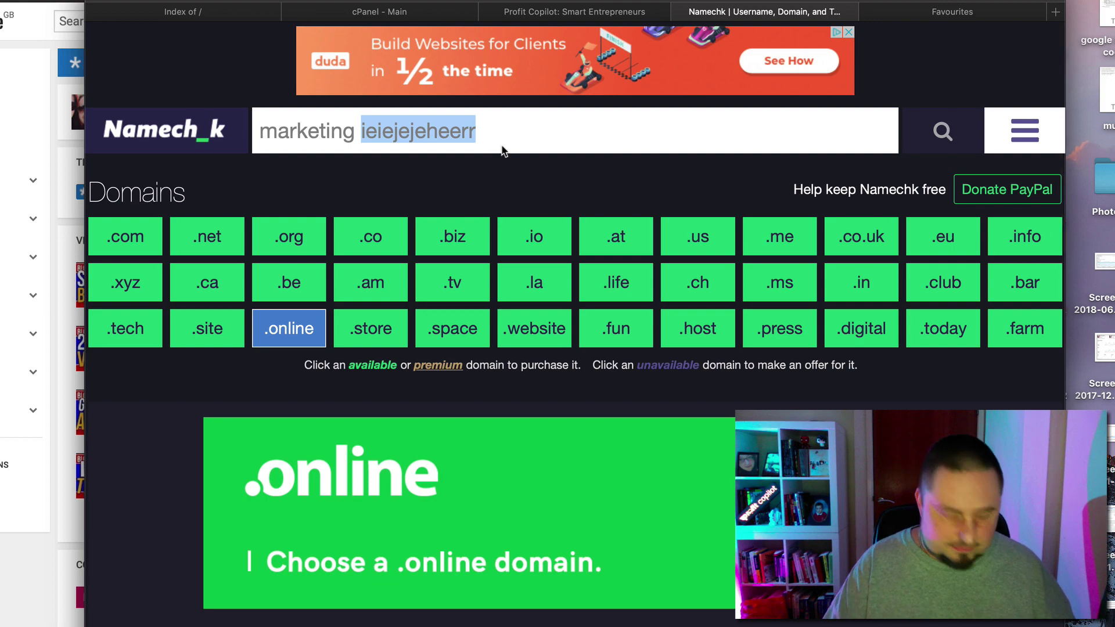
scroll(628, 254, down, 4)
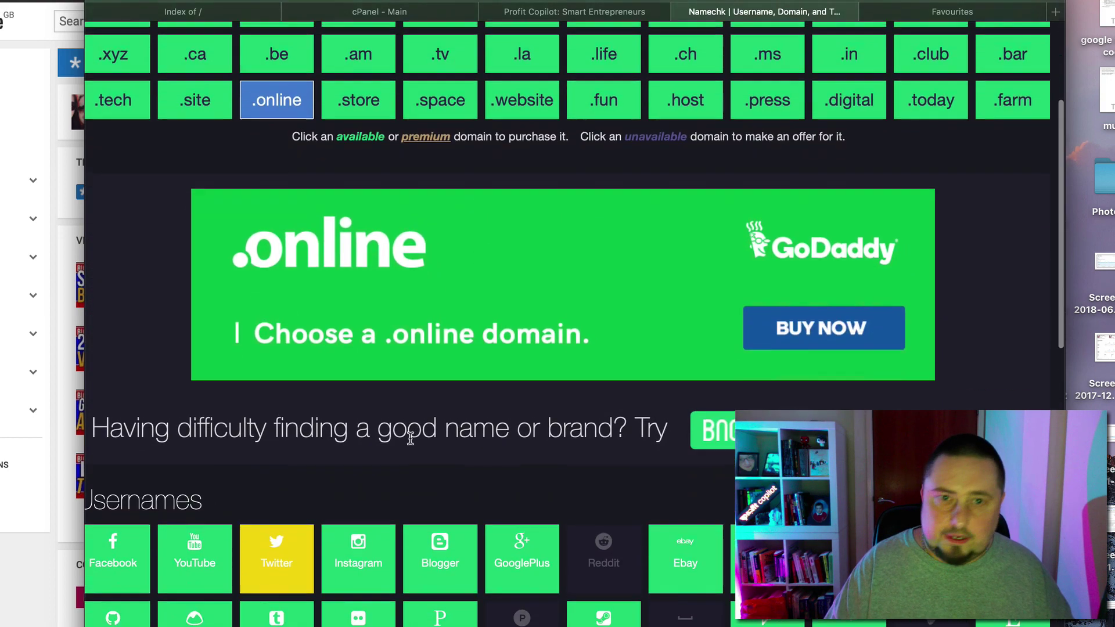
scroll(411, 439, up, 2)
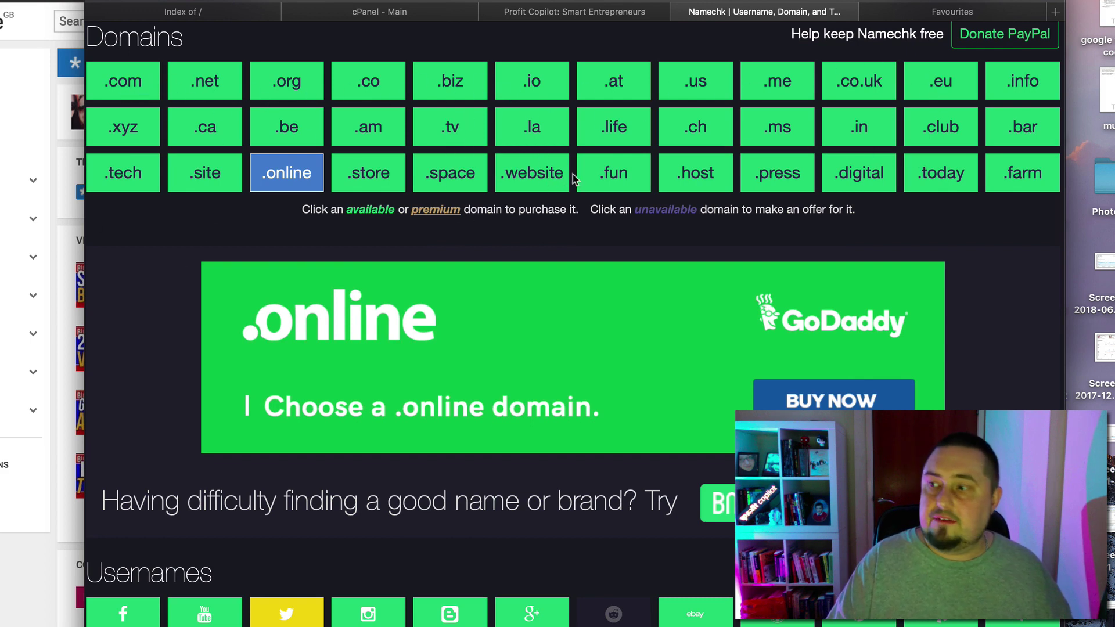
scroll(535, 112, down, 2)
scroll(540, 482, down, 2)
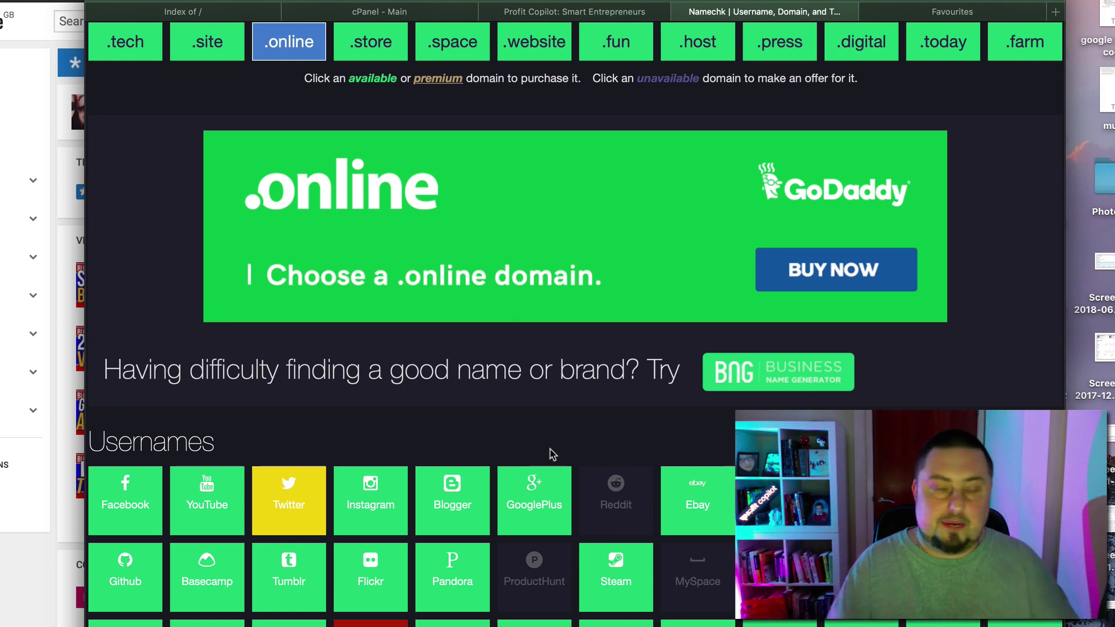
scroll(337, 406, down, 3)
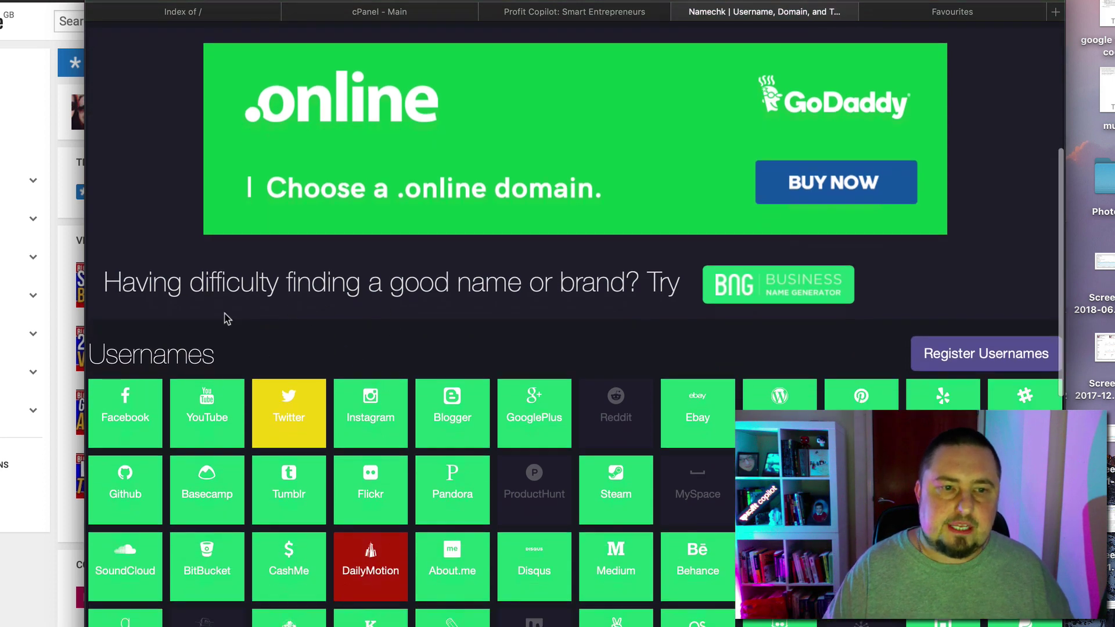
scroll(129, 396, down, 3)
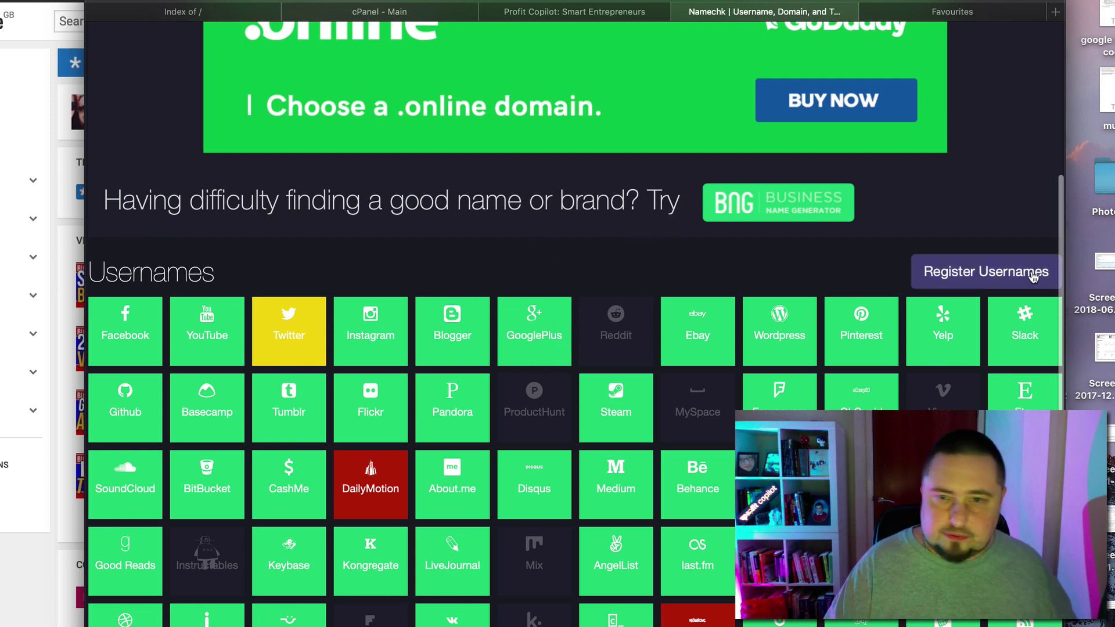
scroll(802, 386, down, 3)
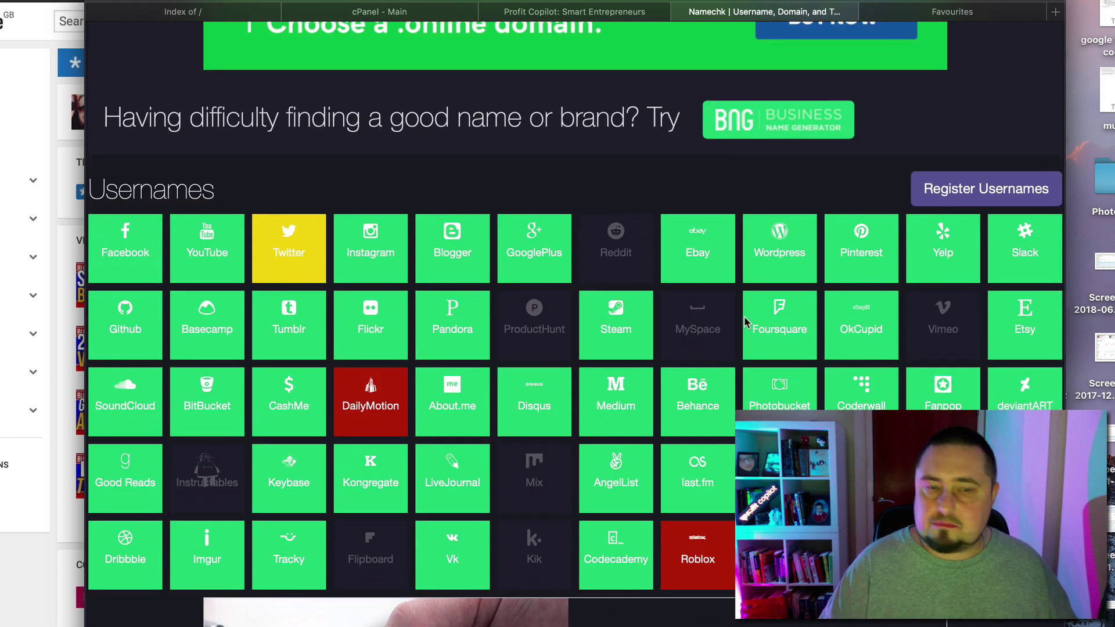
scroll(799, 334, up, 7)
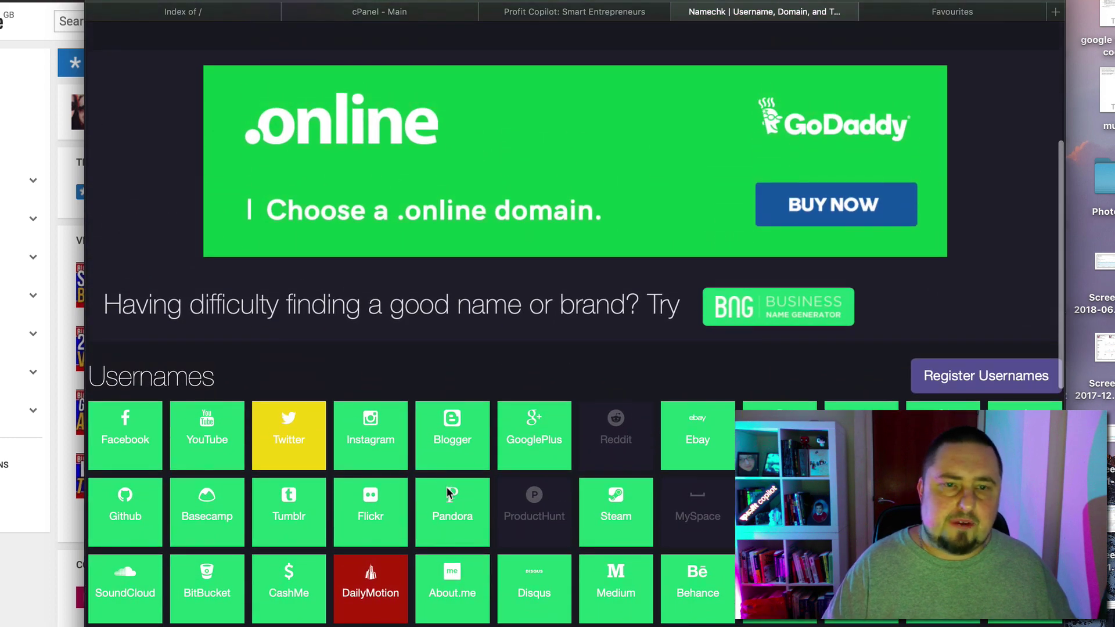
scroll(421, 506, down, 4)
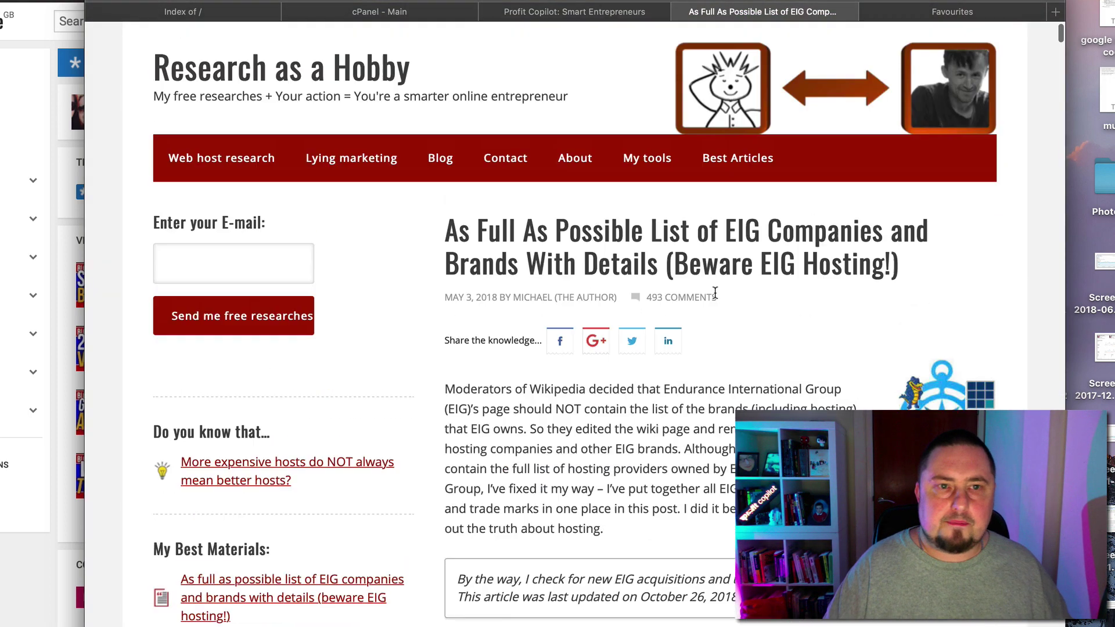
- Read the opening of the EIG companies article, dismissing the promotional banner and highlighting "EIG Companies" in the title
scroll(709, 447, down, 3)
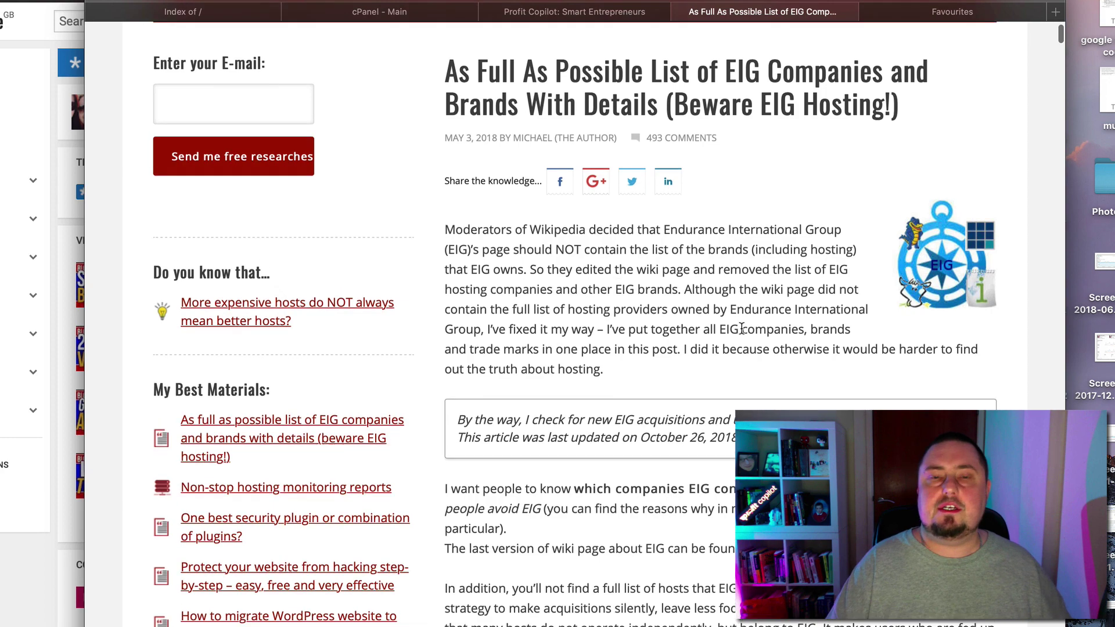
scroll(743, 368, down, 2)
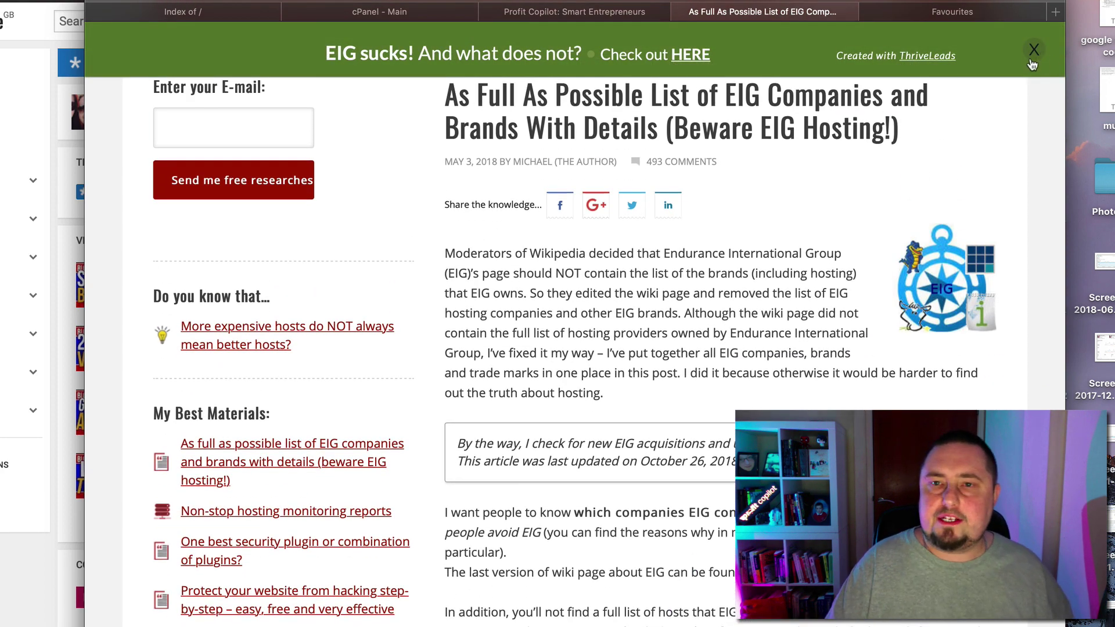
click(1036, 51)
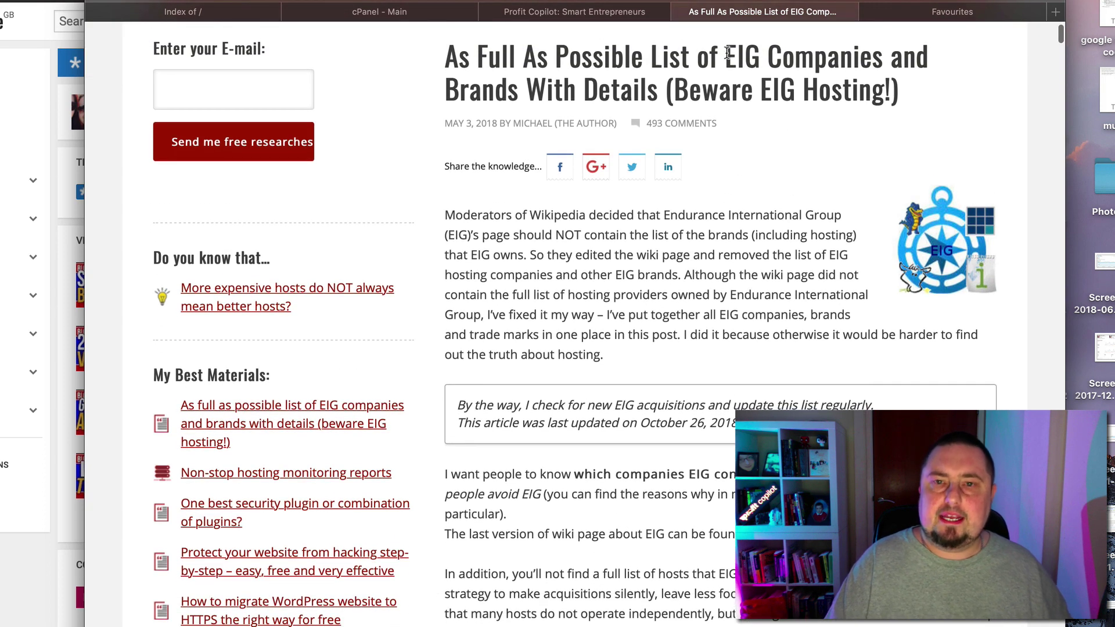
drag(730, 51, 869, 64)
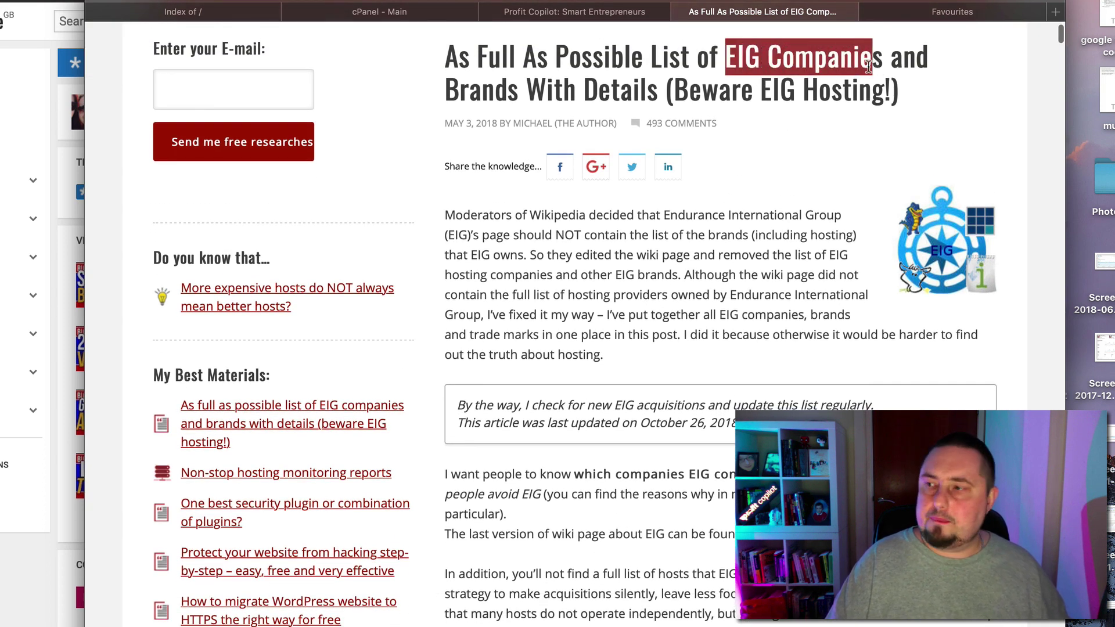
click(899, 64)
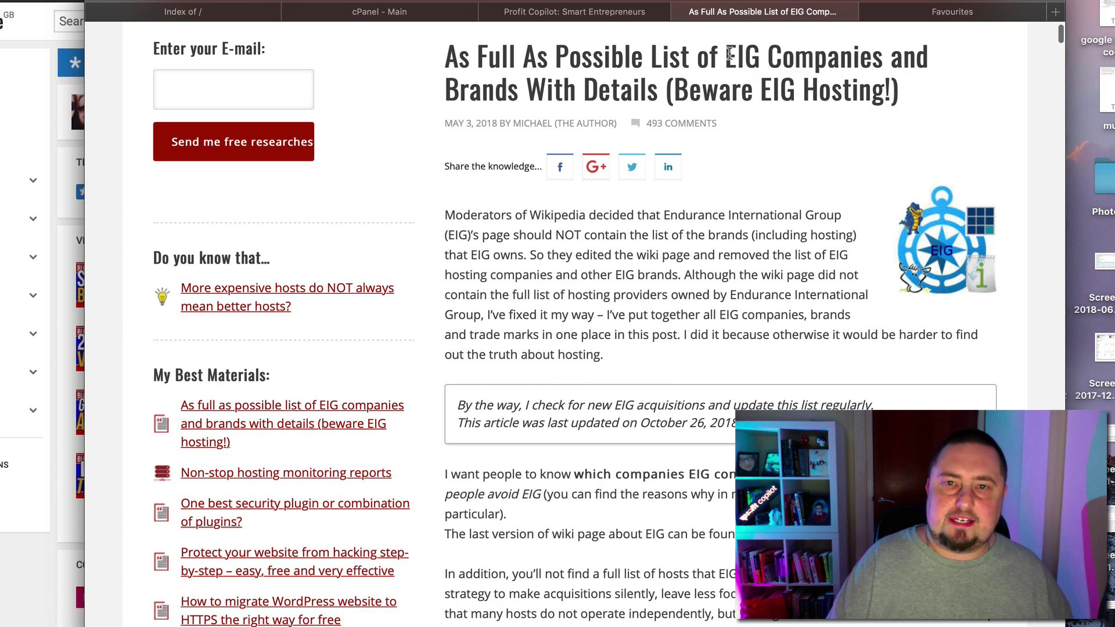
drag(729, 53, 884, 56)
click(704, 56)
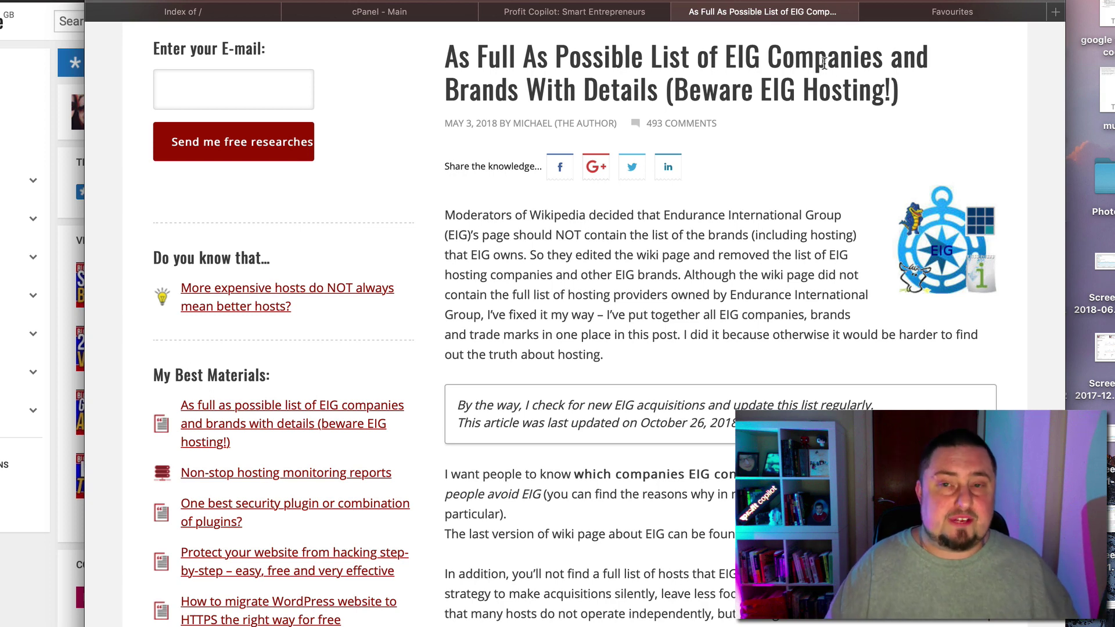
drag(728, 59, 882, 42)
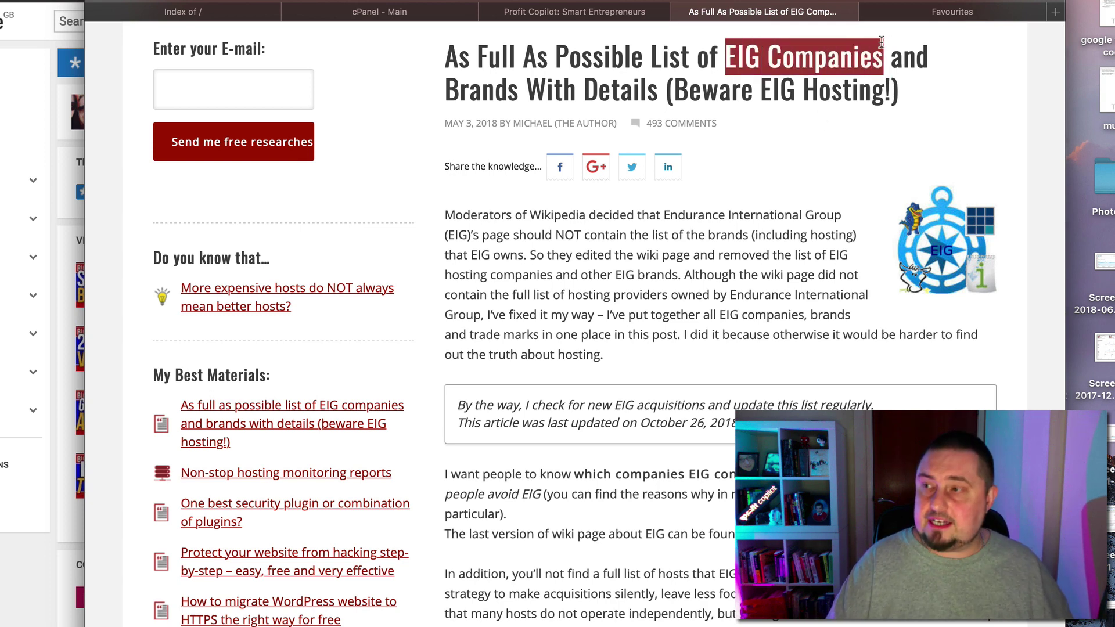
click(637, 73)
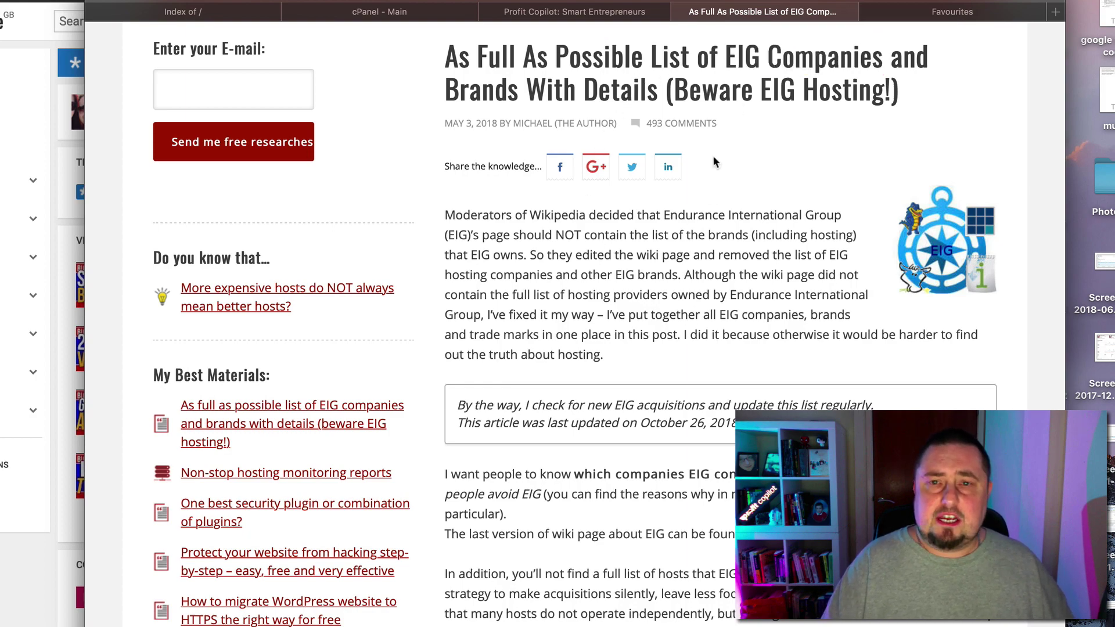
- Look through the article's reasons for avoiding Endurance International Group and its list of EIG hosting brands
scroll(698, 289, down, 10)
scroll(719, 429, down, 15)
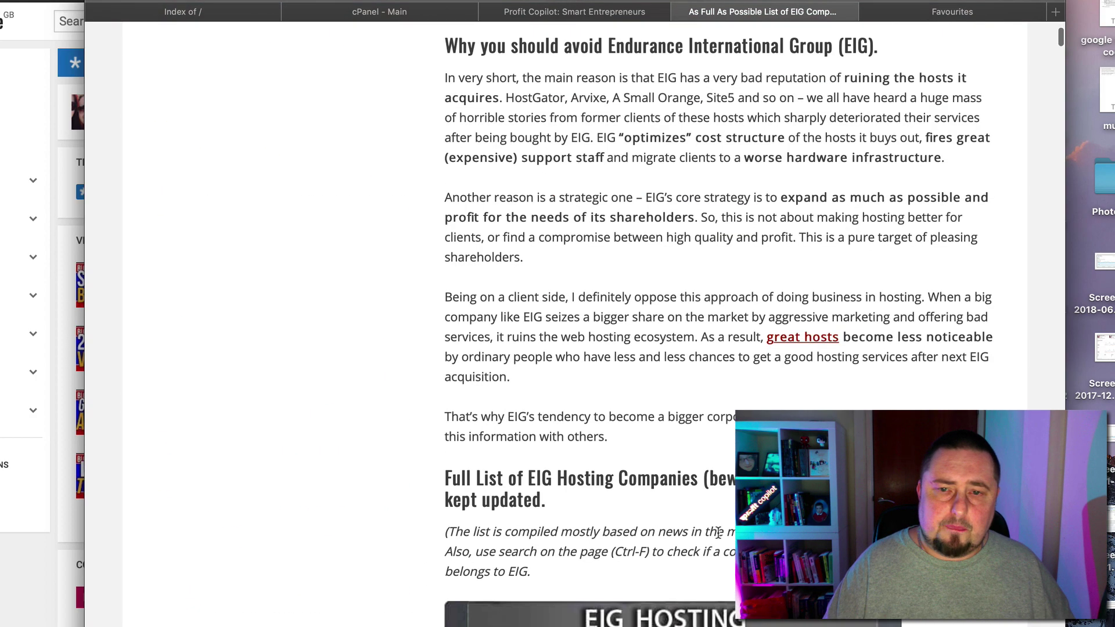
scroll(709, 337, down, 2)
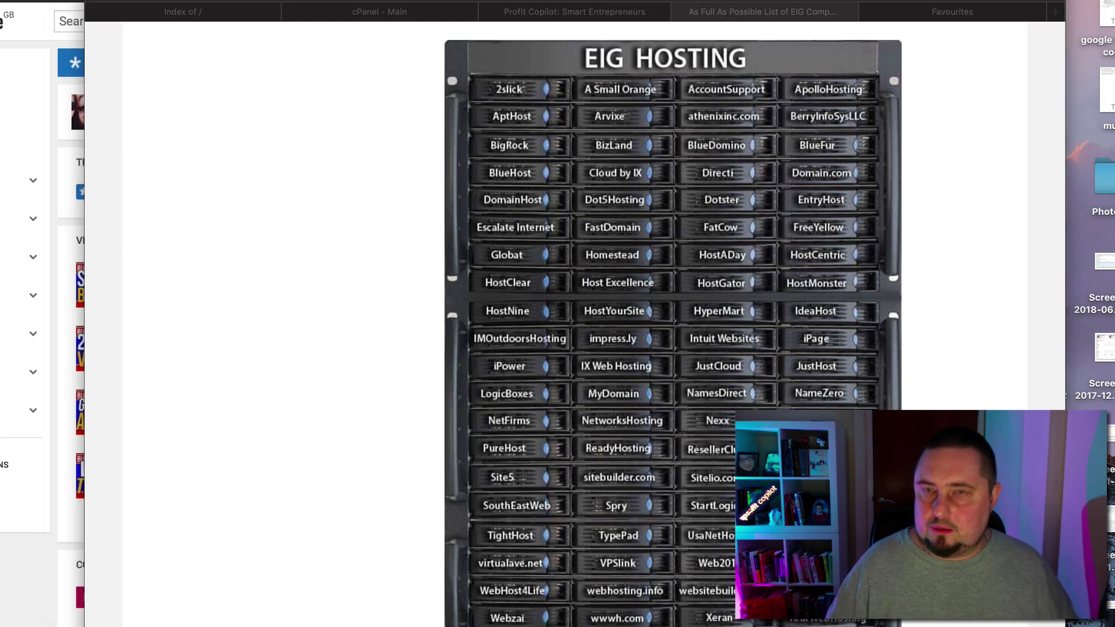
- Switch to the SiteGround website and look over the hosting types offered on its home page
click(949, 78)
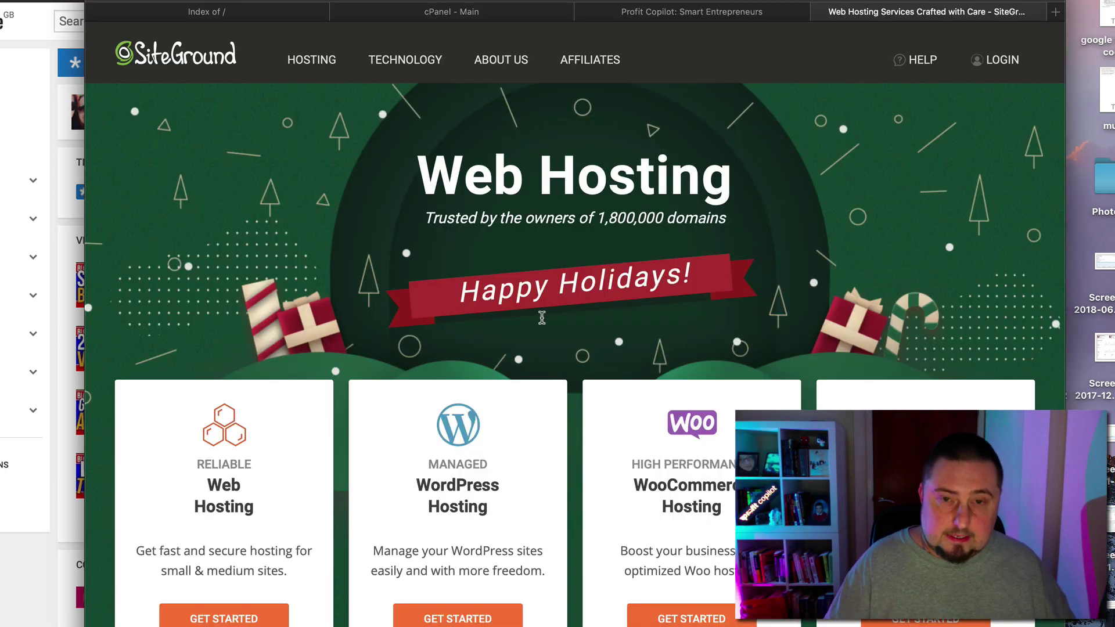
scroll(599, 446, down, 1)
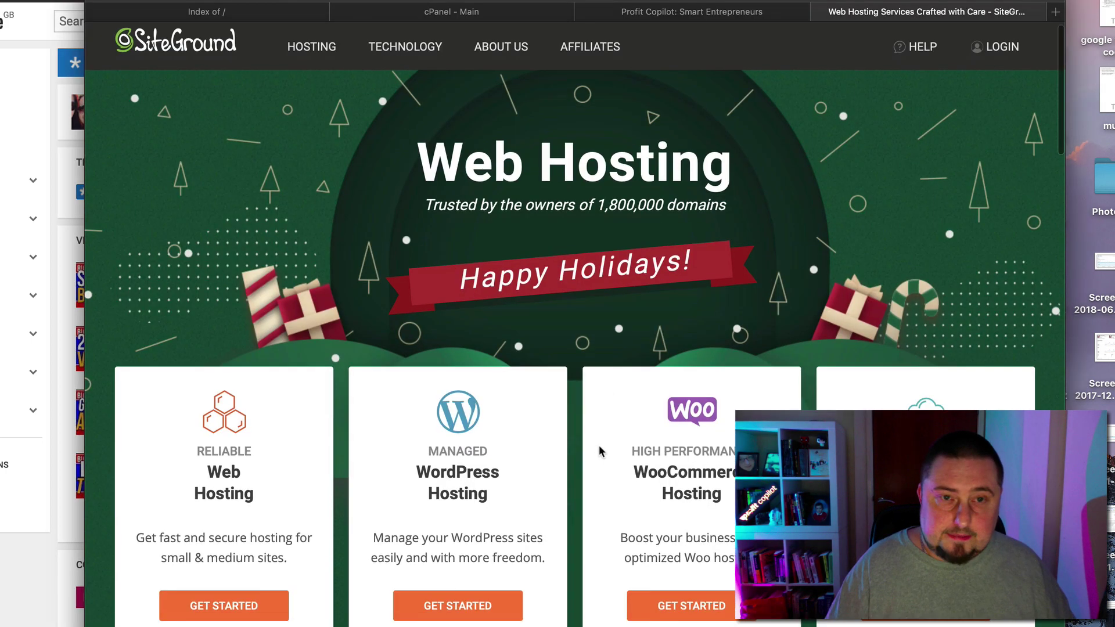
scroll(600, 452, up, 1)
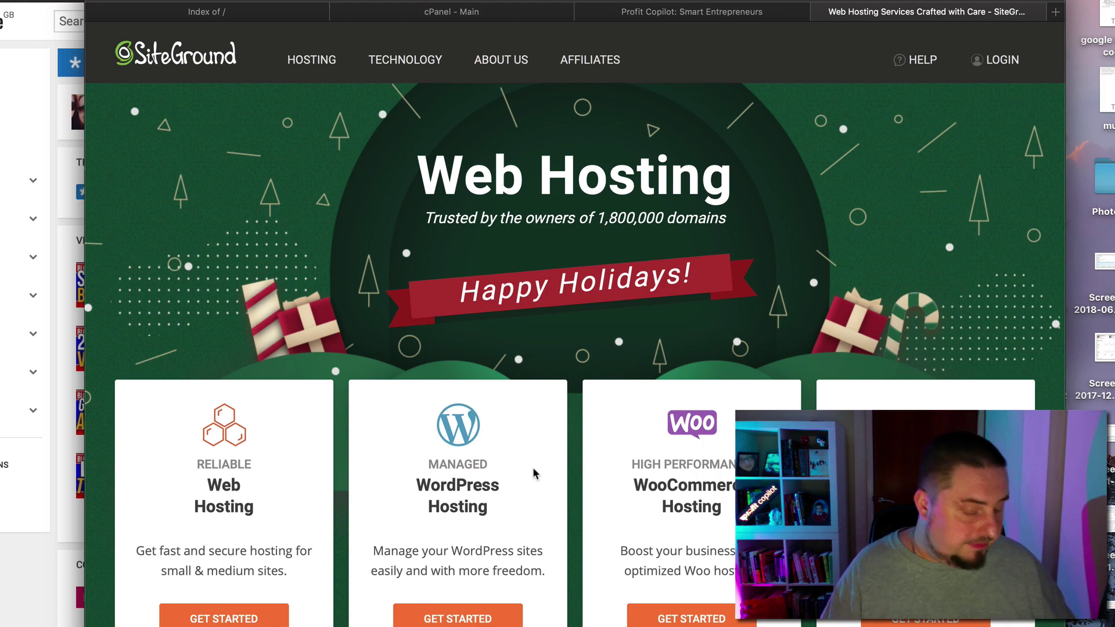
scroll(555, 389, down, 3)
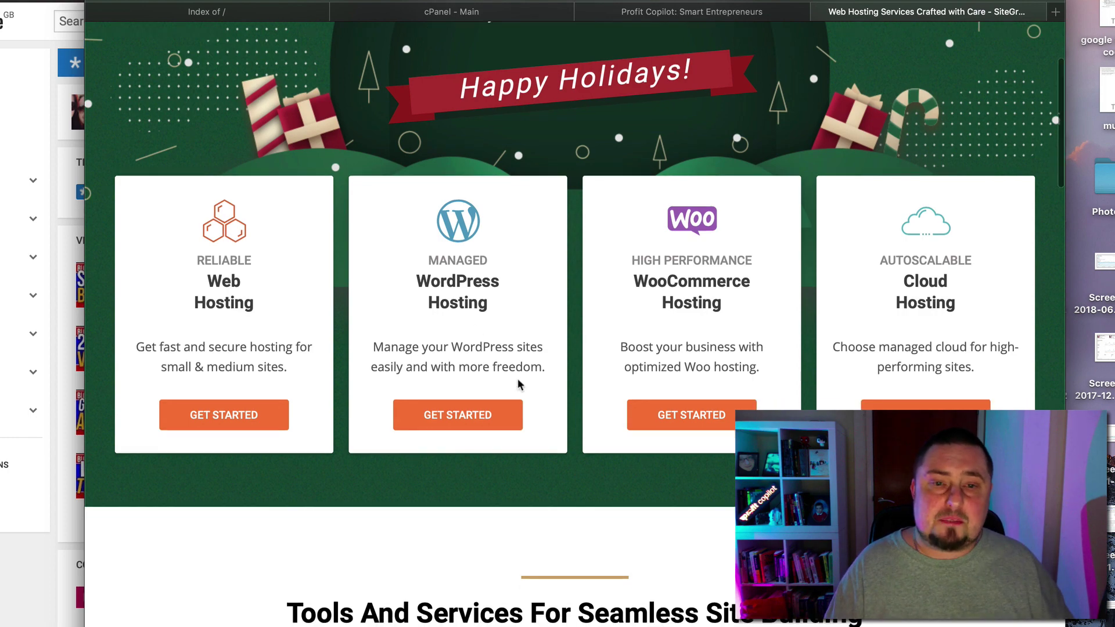
scroll(515, 281, up, 3)
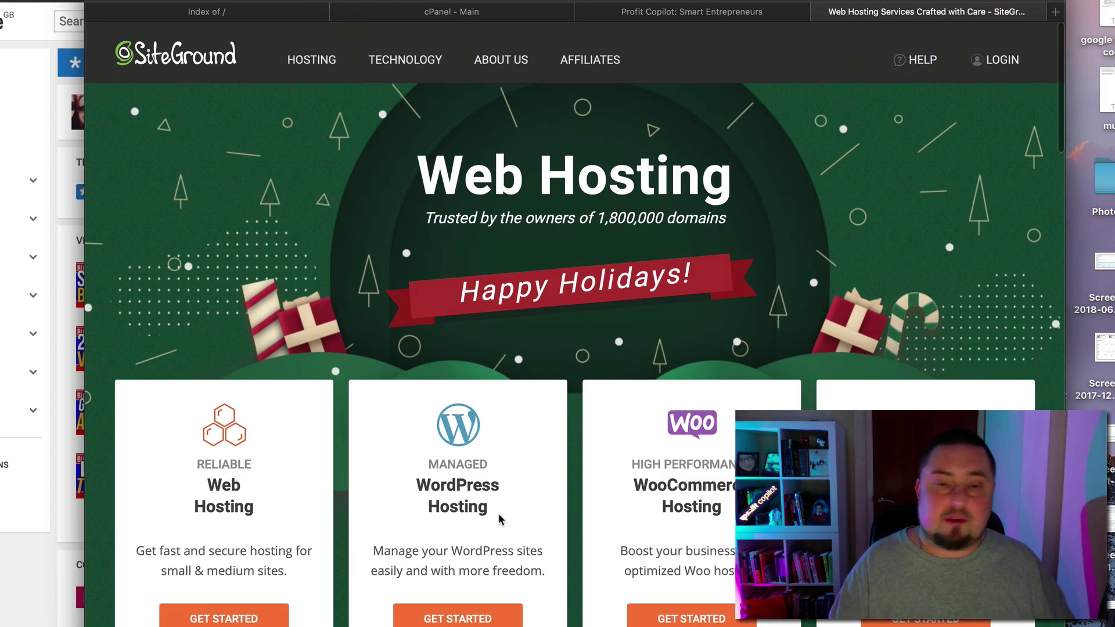
scroll(500, 516, down, 5)
scroll(510, 544, down, 2)
scroll(510, 545, up, 7)
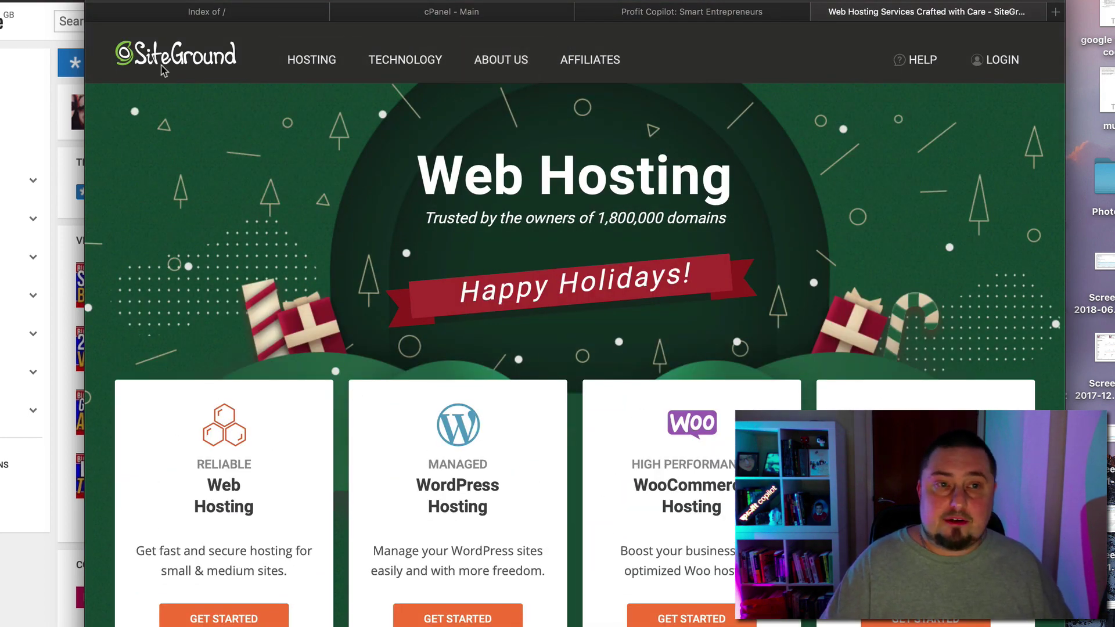
- Open SiteGround's Domain Names page and enter "marketingoracle" without spaces or extension as the domain to search
scroll(501, 388, down, 20)
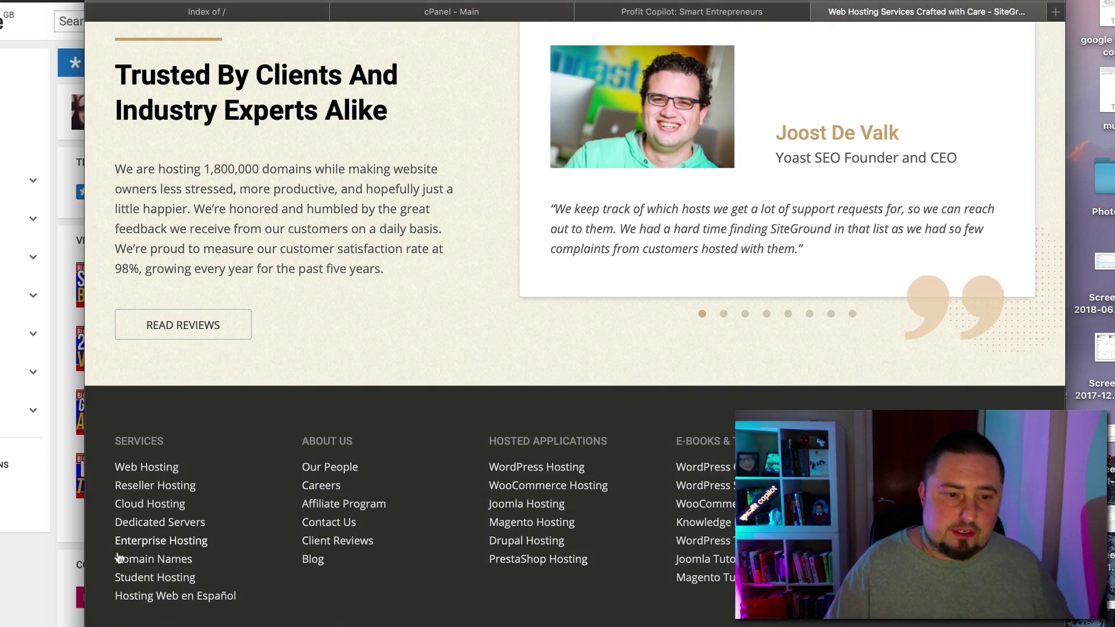
click(185, 565)
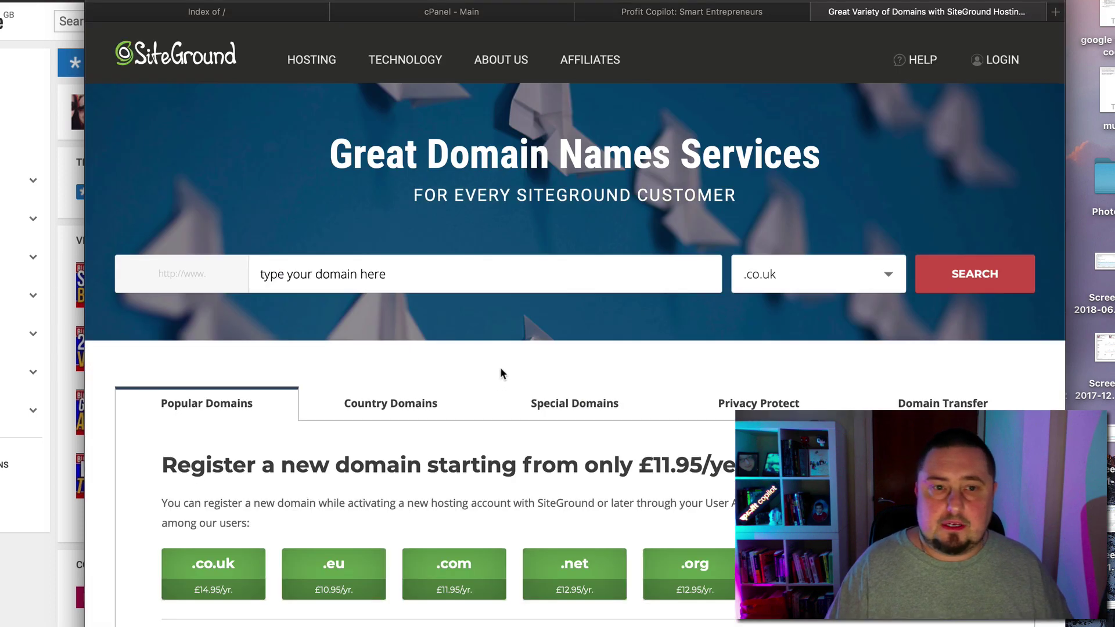
click(498, 275)
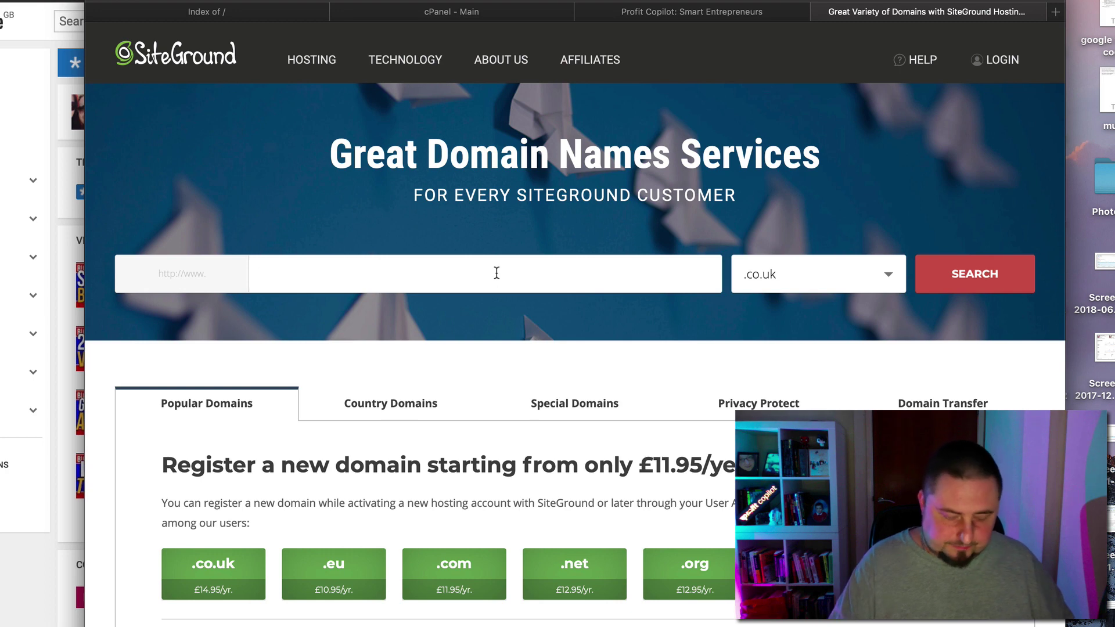
text(ma)
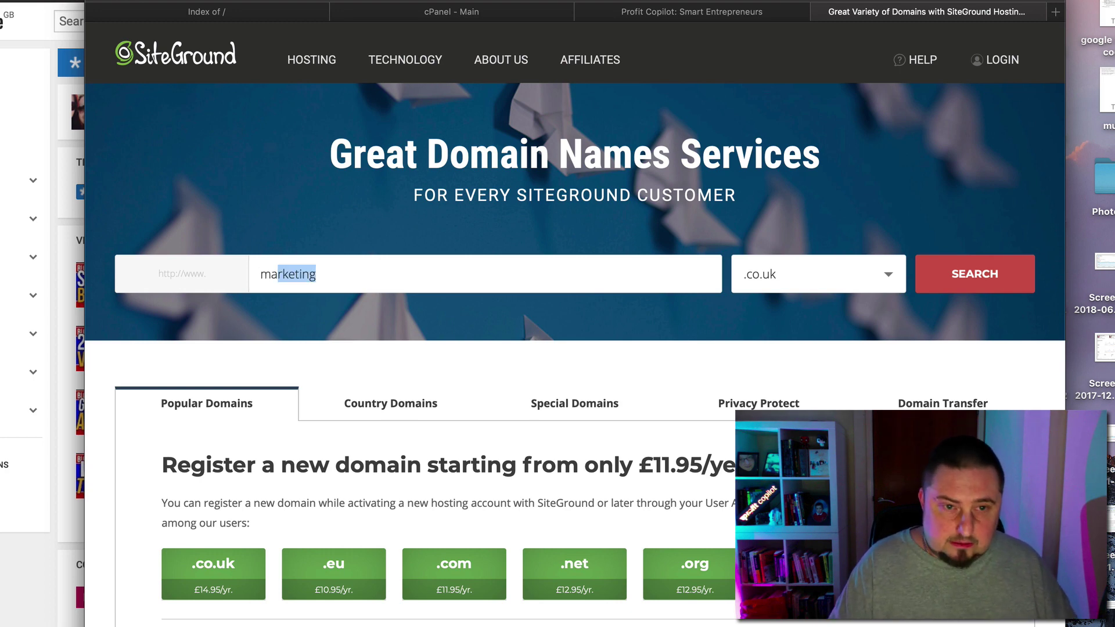
text(rketing orac)
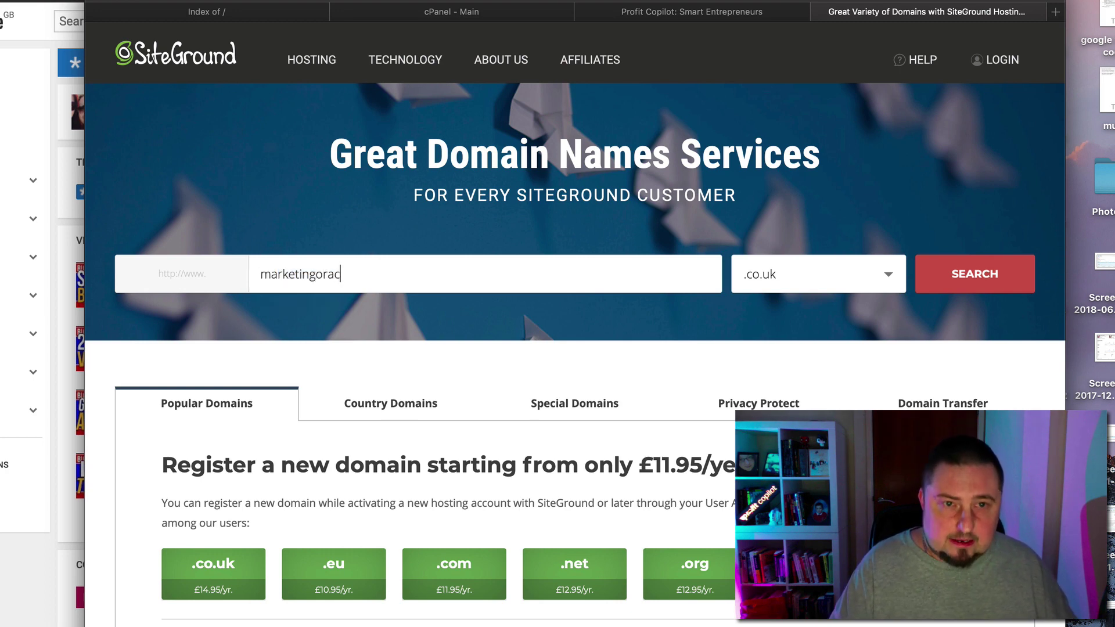
text(le.com)
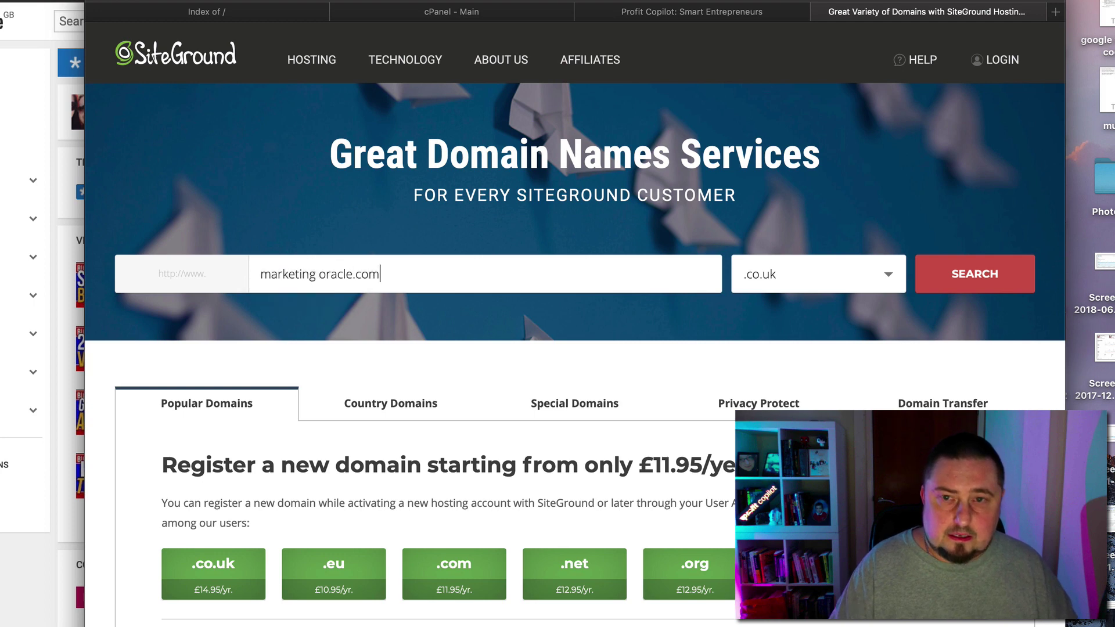
key(shift+Left)
key(shift+Left)
key(shift+Left)
key(BackSpace)
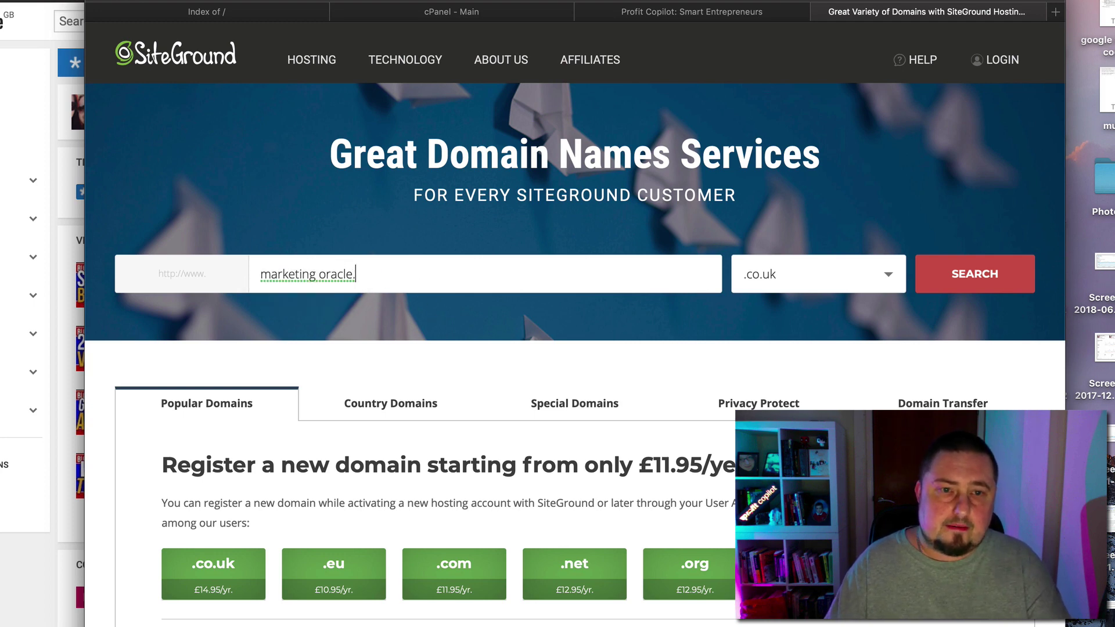
key(BackSpace)
key(Delete)
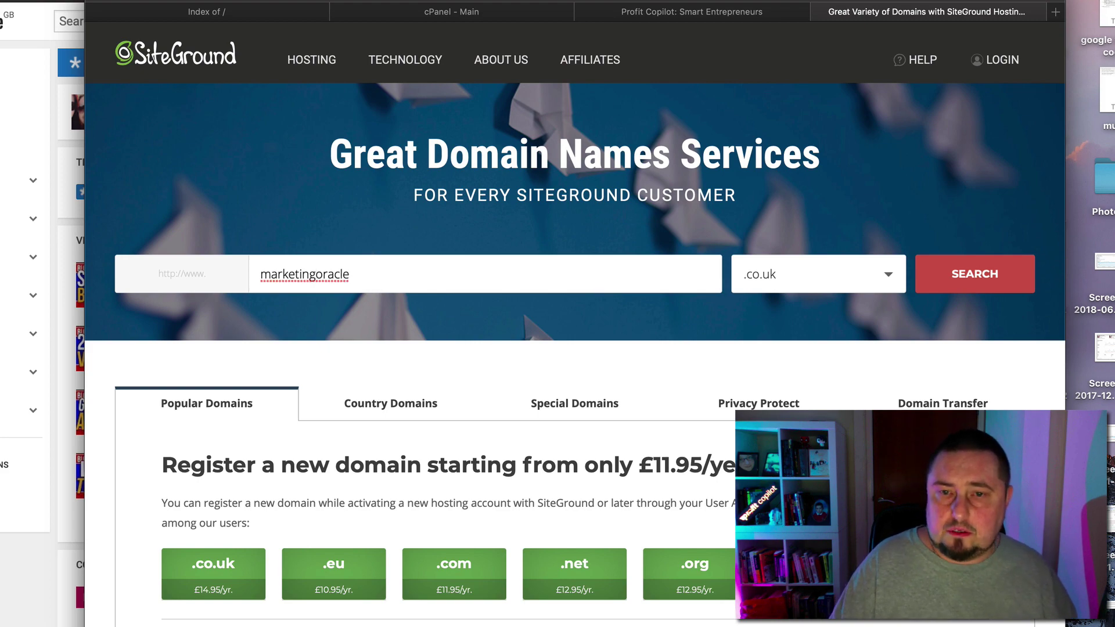
- Set the domain extension to .com and search for the marketingoracle domain
click(871, 274)
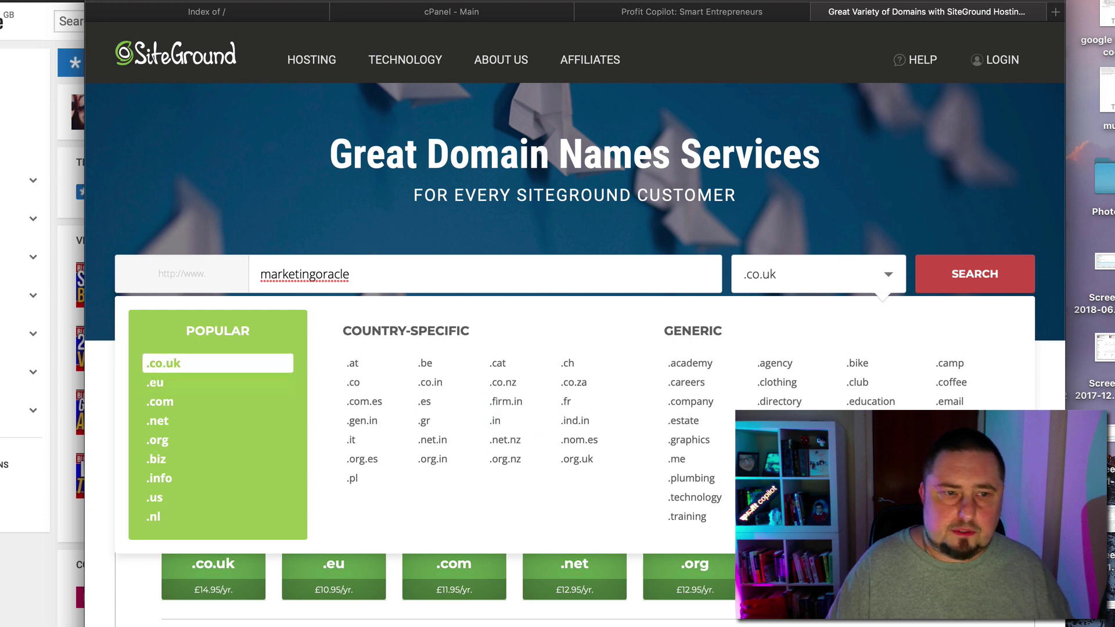
click(164, 401)
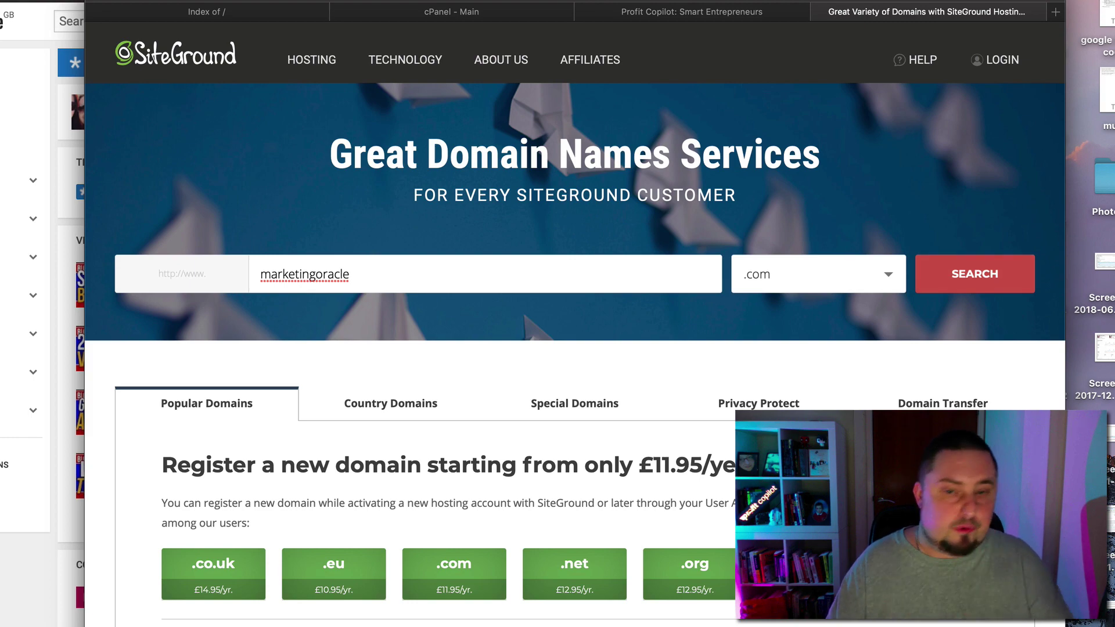
scroll(575, 326, down, 2)
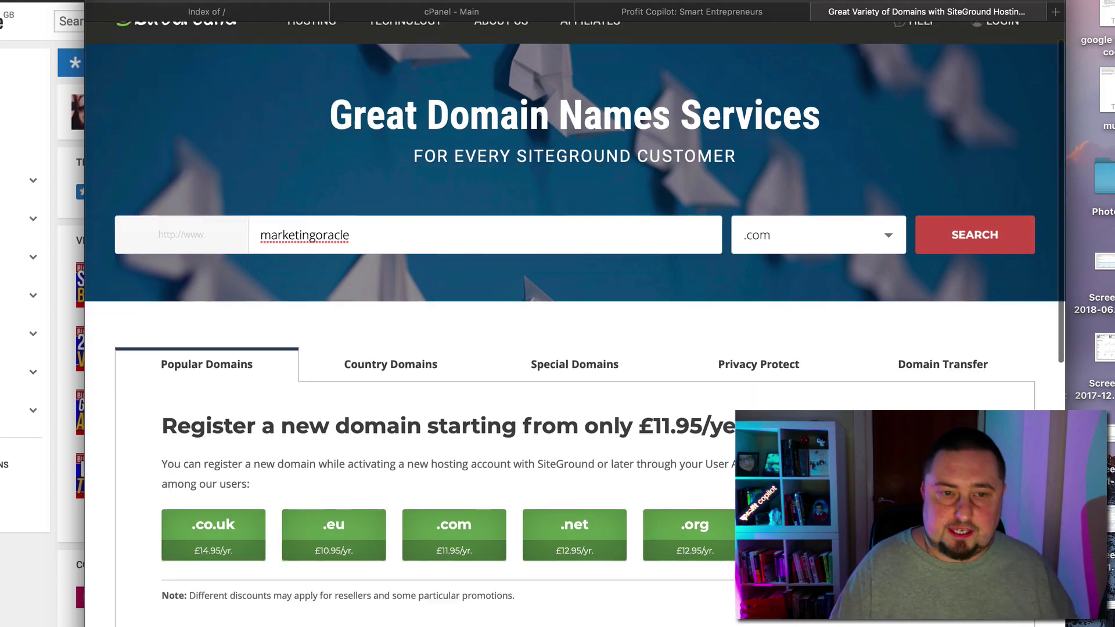
scroll(576, 325, up, 2)
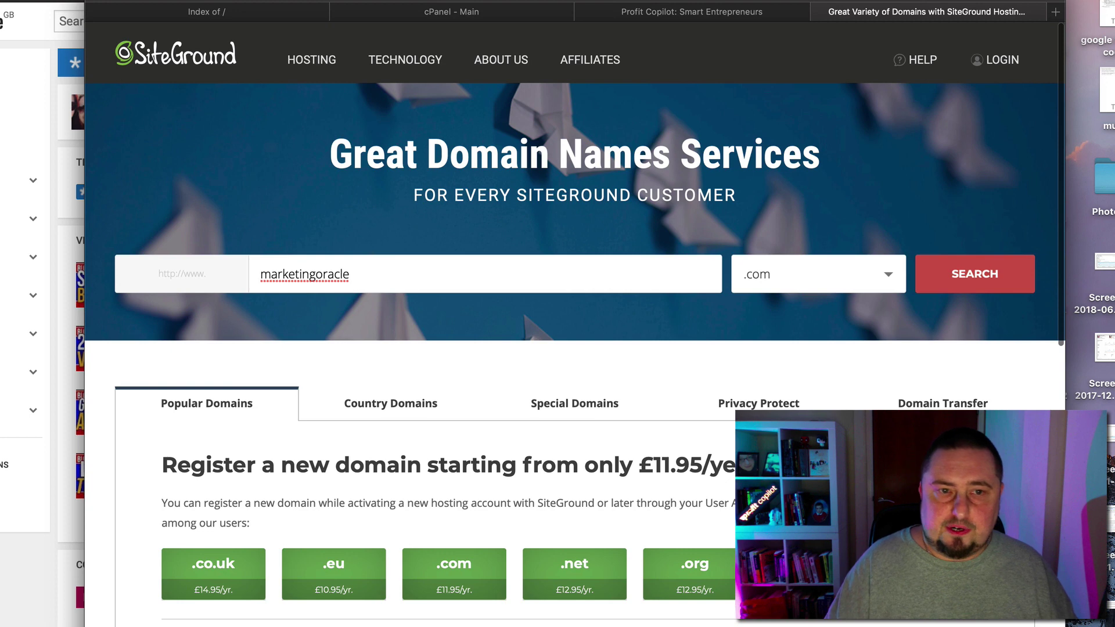
drag(259, 274, 352, 274)
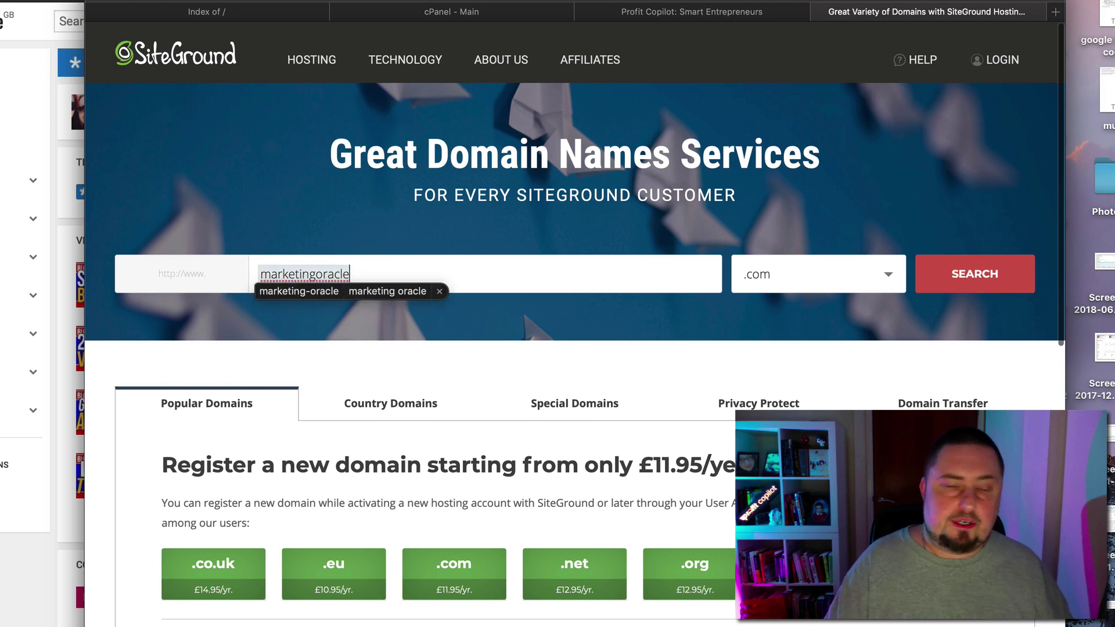
click(383, 275)
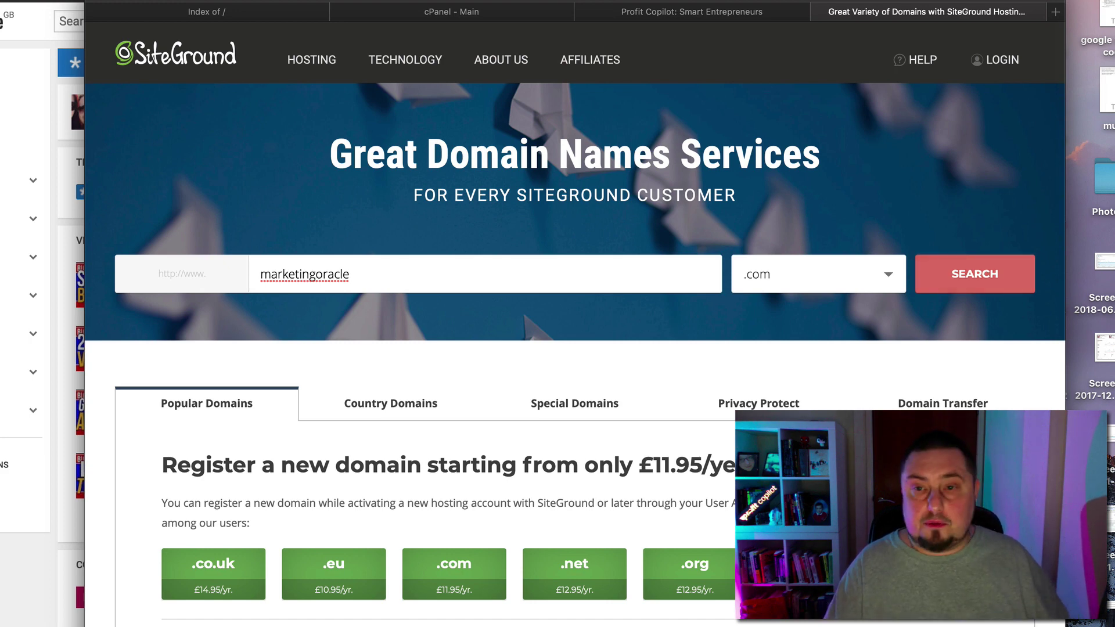
click(930, 274)
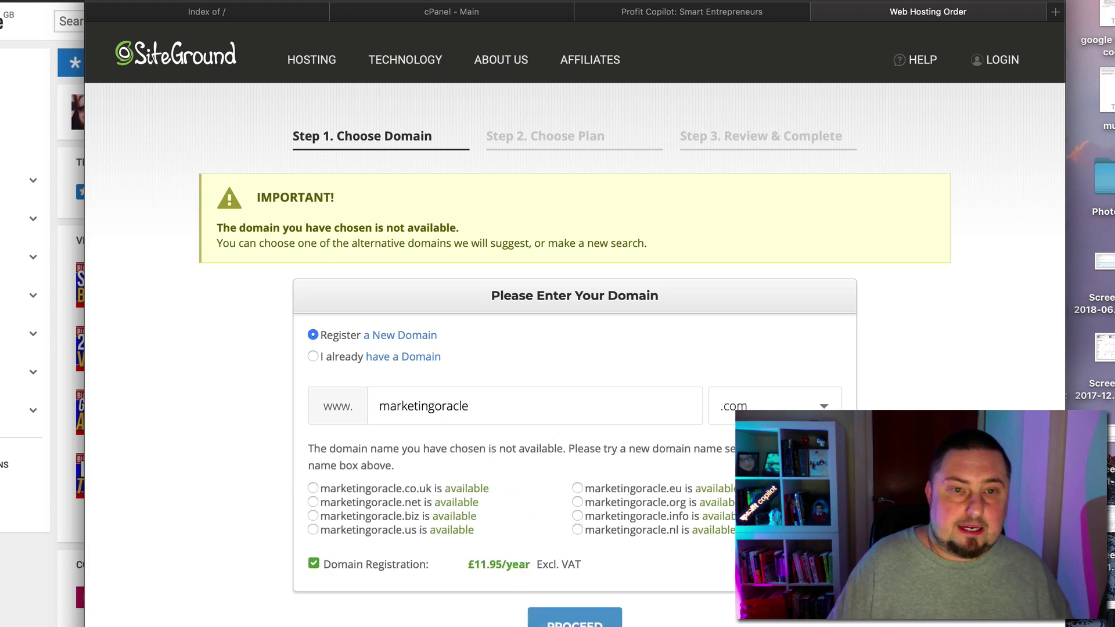
- Examine the domain availability notice, the alternative extensions and the registration price in the Choose Domain form
drag(223, 228, 460, 228)
click(464, 229)
scroll(575, 314, down, 3)
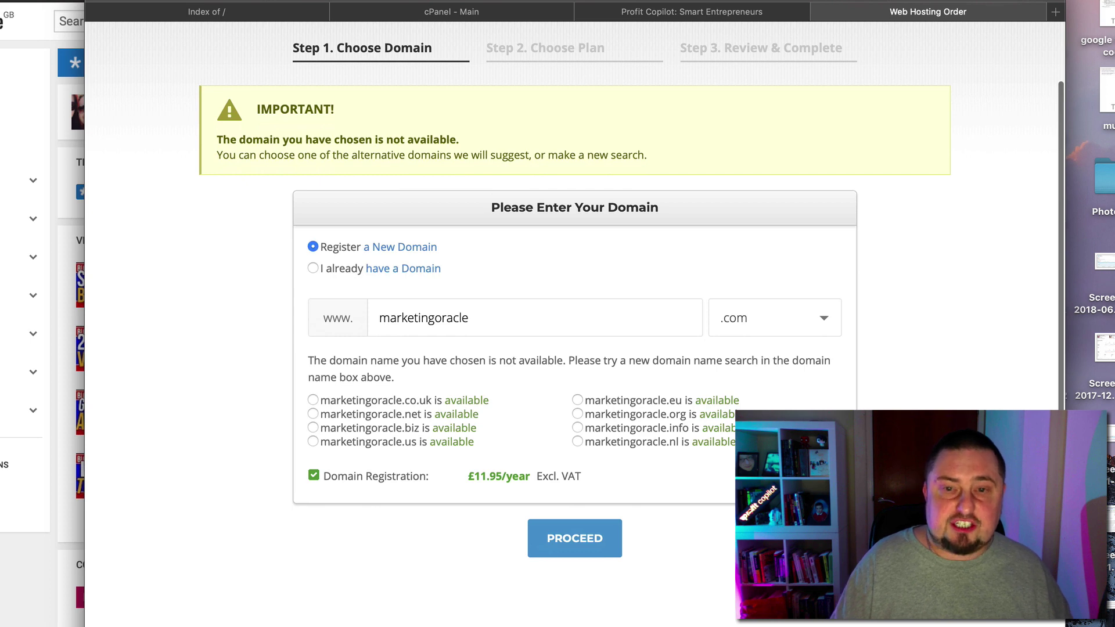
scroll(575, 313, up, 3)
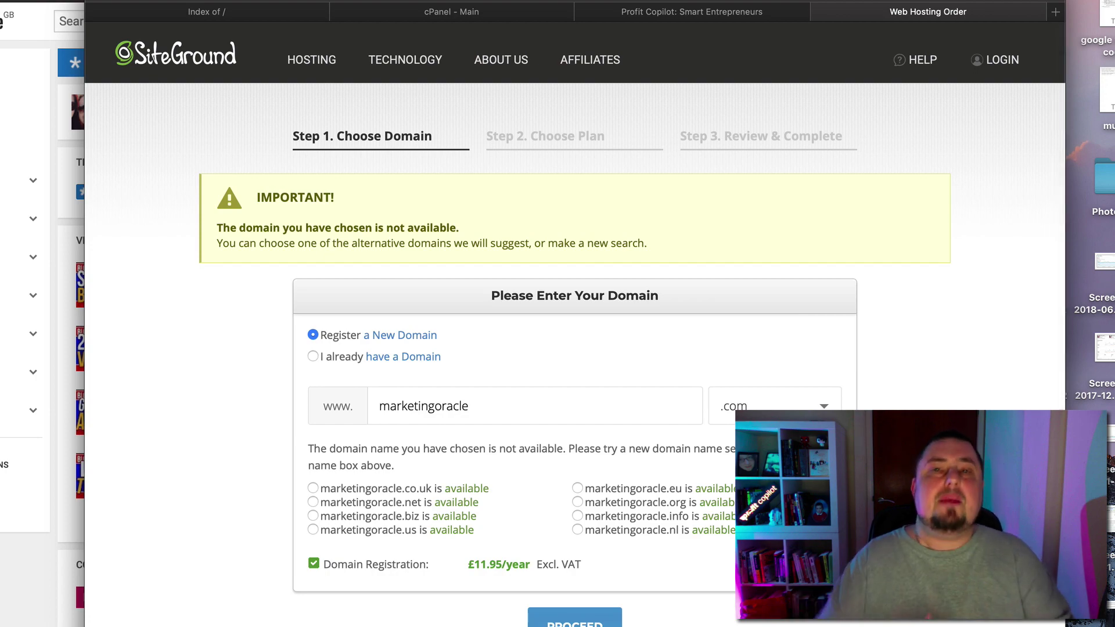
scroll(576, 313, down, 4)
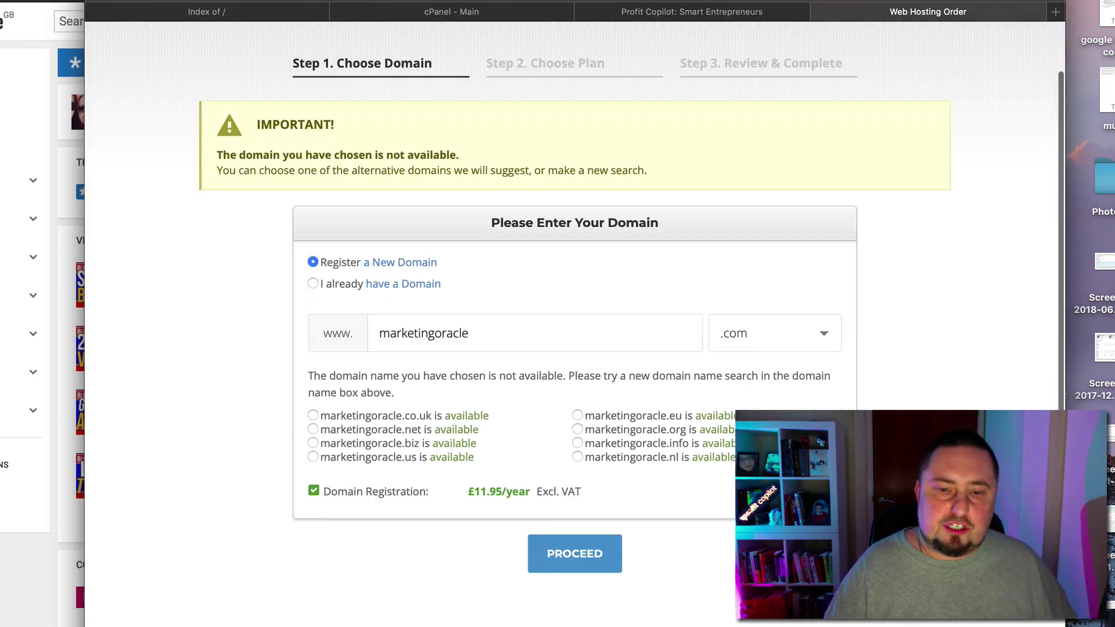
scroll(575, 314, up, 4)
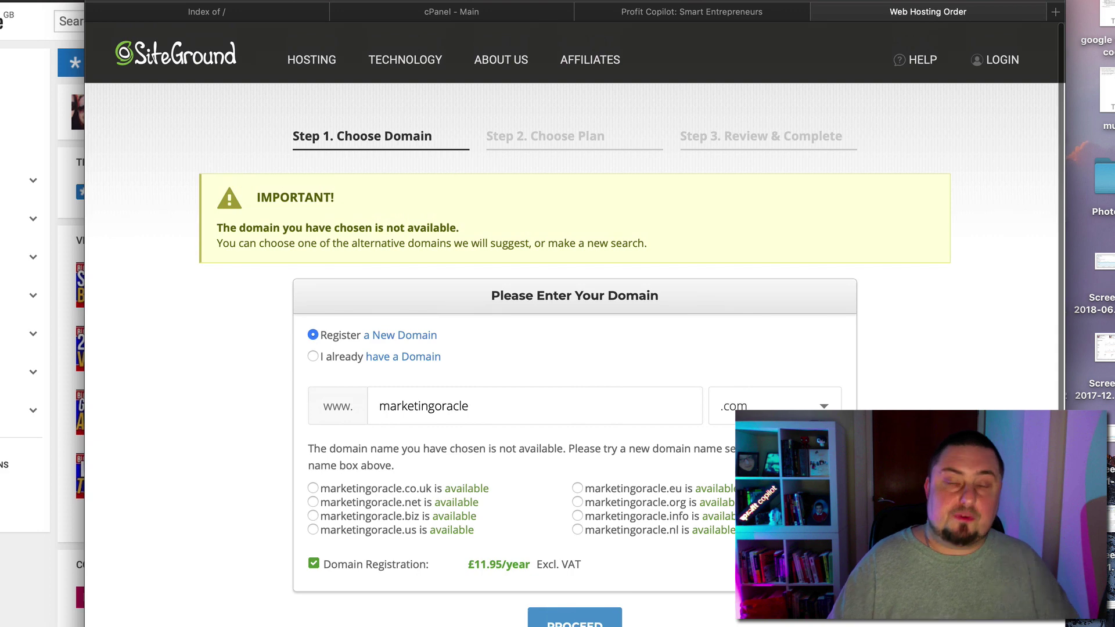
- Open SiteGround's managed WordPress hosting page and examine the special and regular monthly prices of the StartUp plan
scroll(575, 314, down, 2)
scroll(575, 314, up, 2)
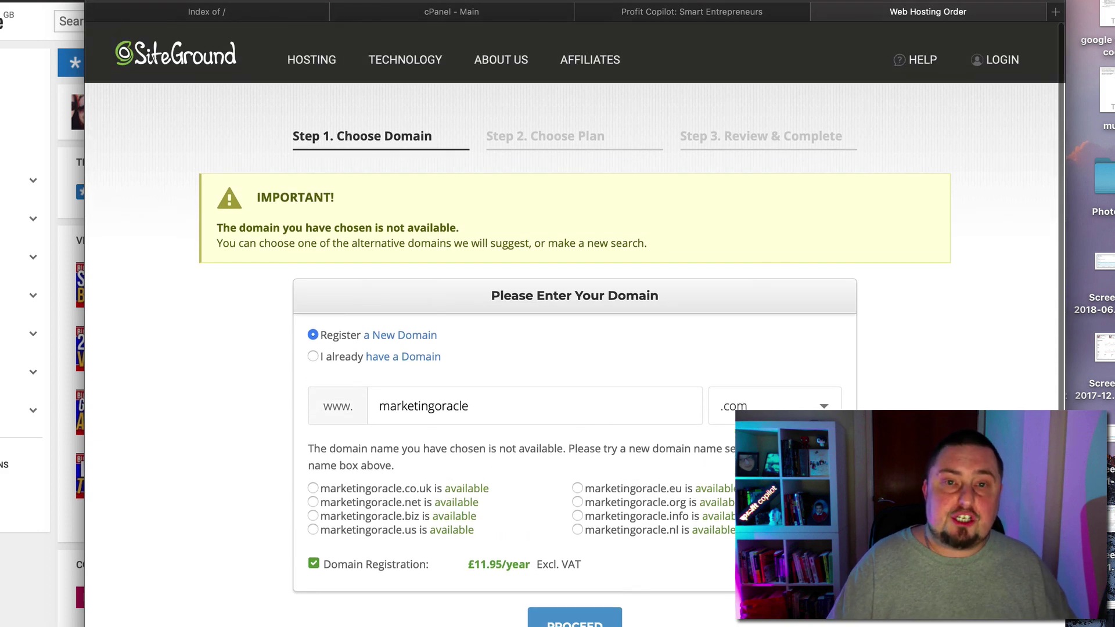
mouse_move(312, 60)
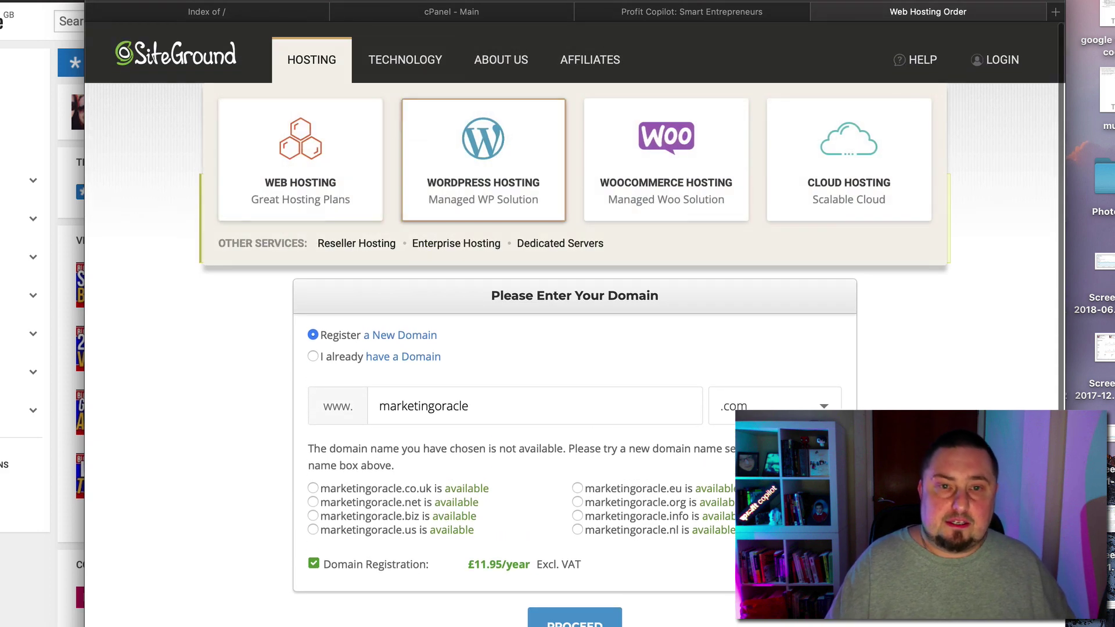
click(483, 160)
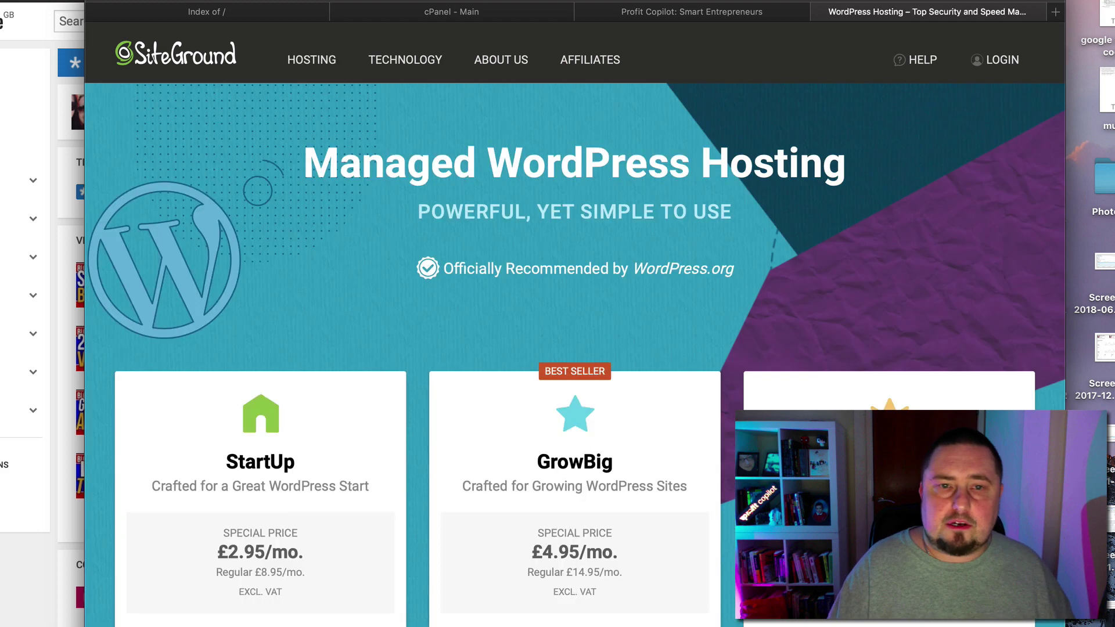
scroll(575, 313, down, 3)
drag(219, 415, 299, 416)
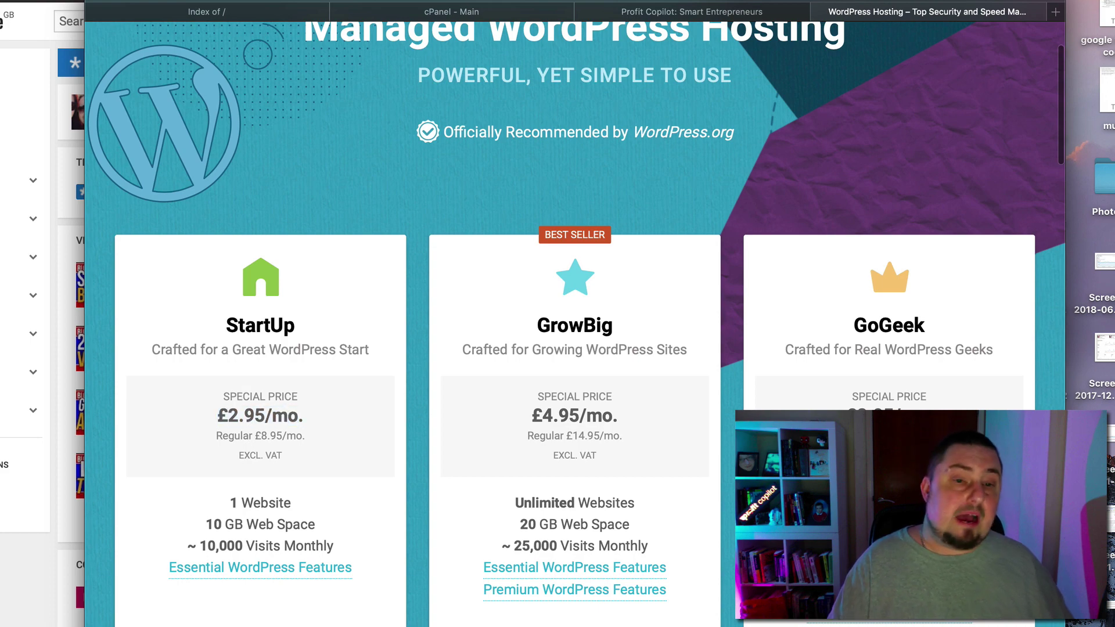
scroll(575, 324, down, 1)
scroll(575, 324, up, 3)
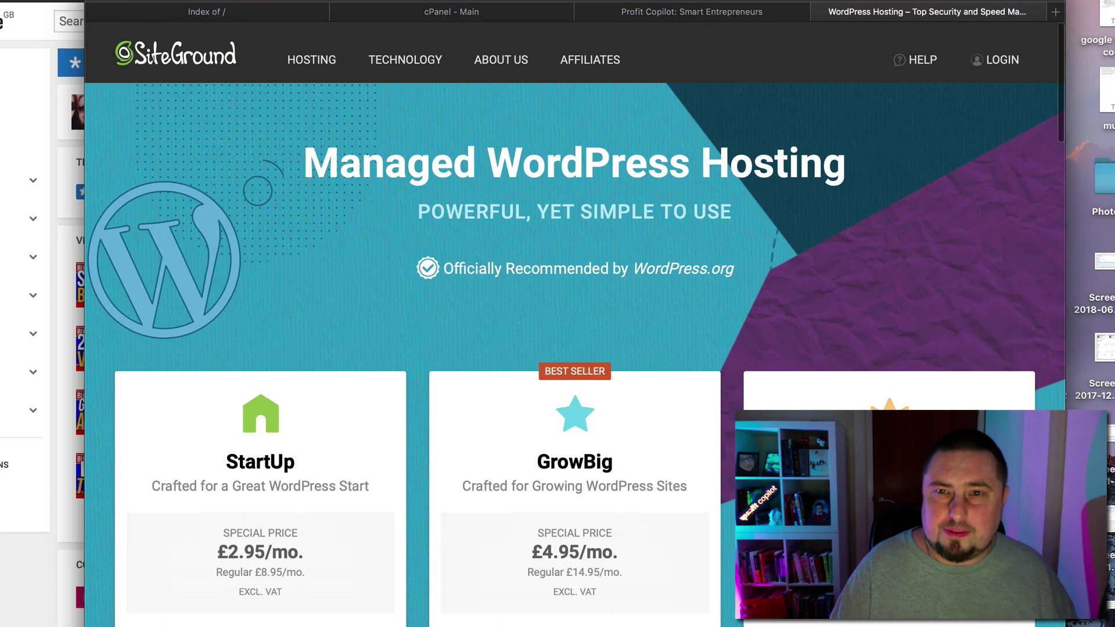
scroll(575, 324, down, 3)
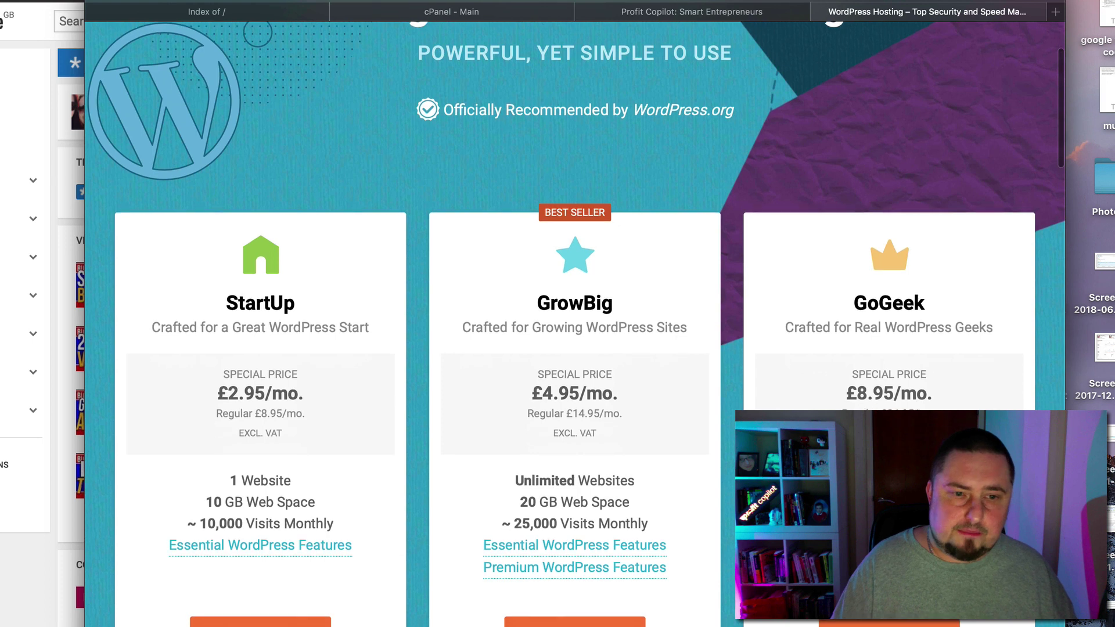
scroll(575, 324, up, 1)
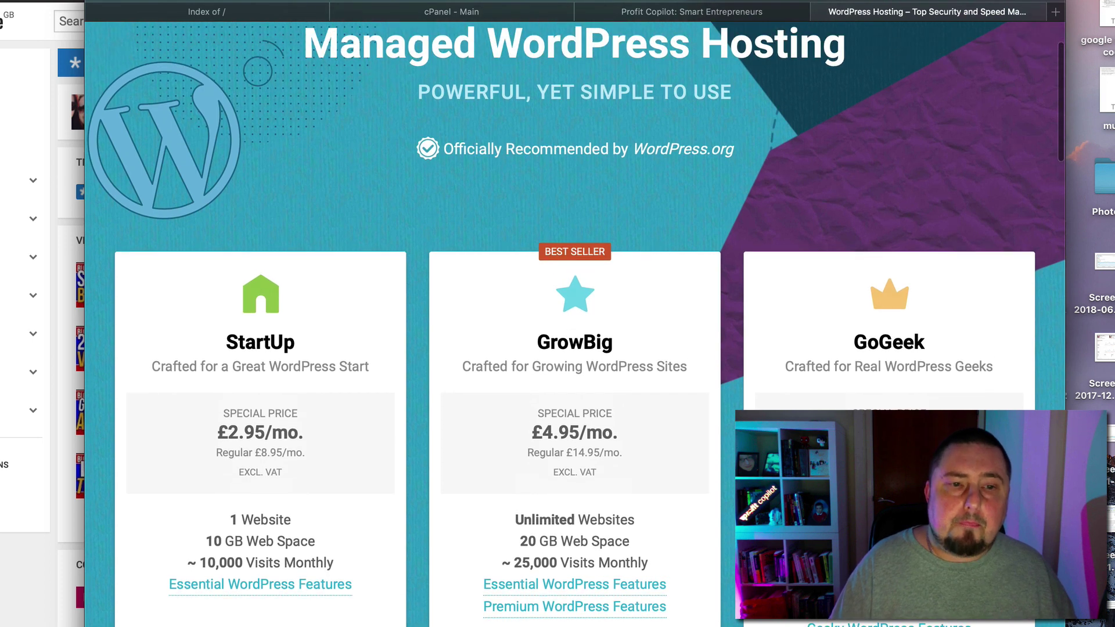
drag(229, 433, 305, 452)
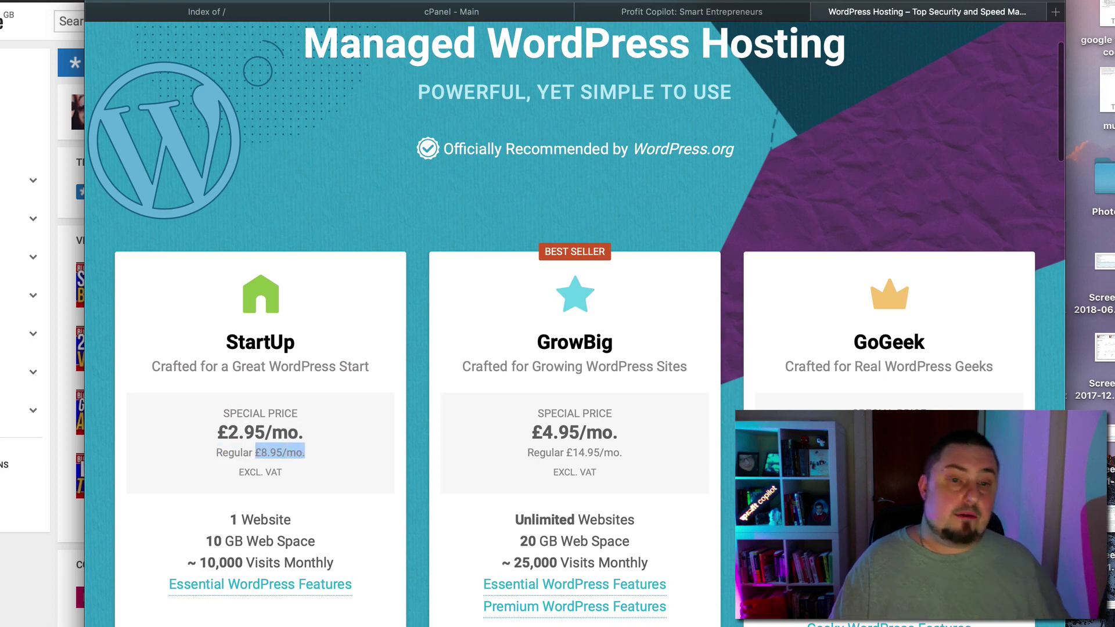
- Compare the StartUp, GrowBig and GoGeek WordPress plans by price, number of websites, web space and monthly visits
scroll(302, 448, up, 2)
click(291, 424)
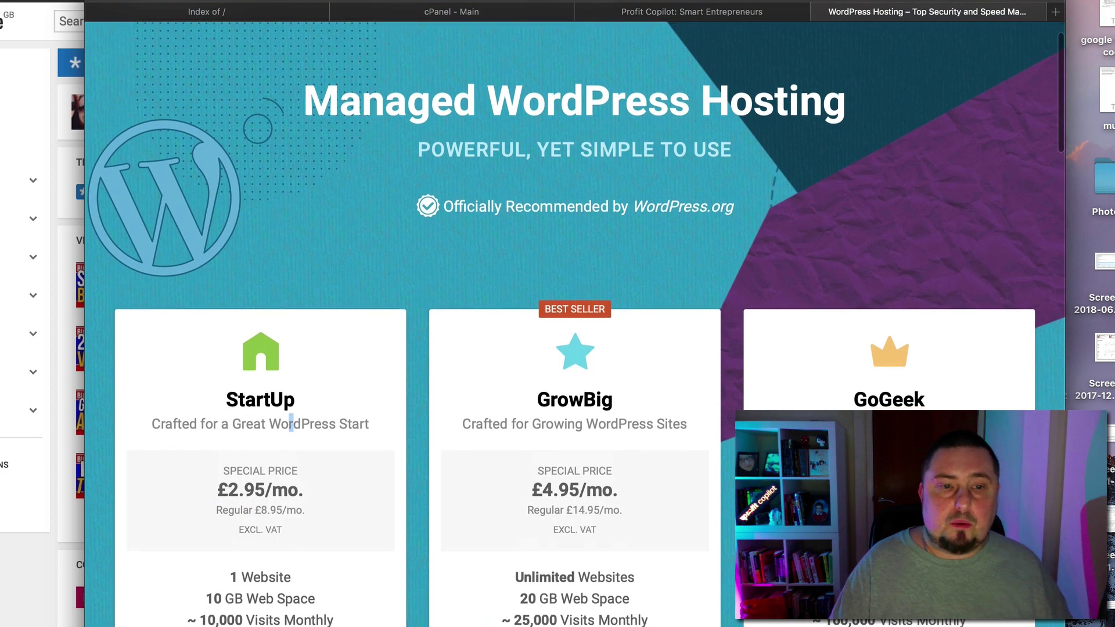
scroll(291, 429, up, 1)
scroll(291, 434, down, 5)
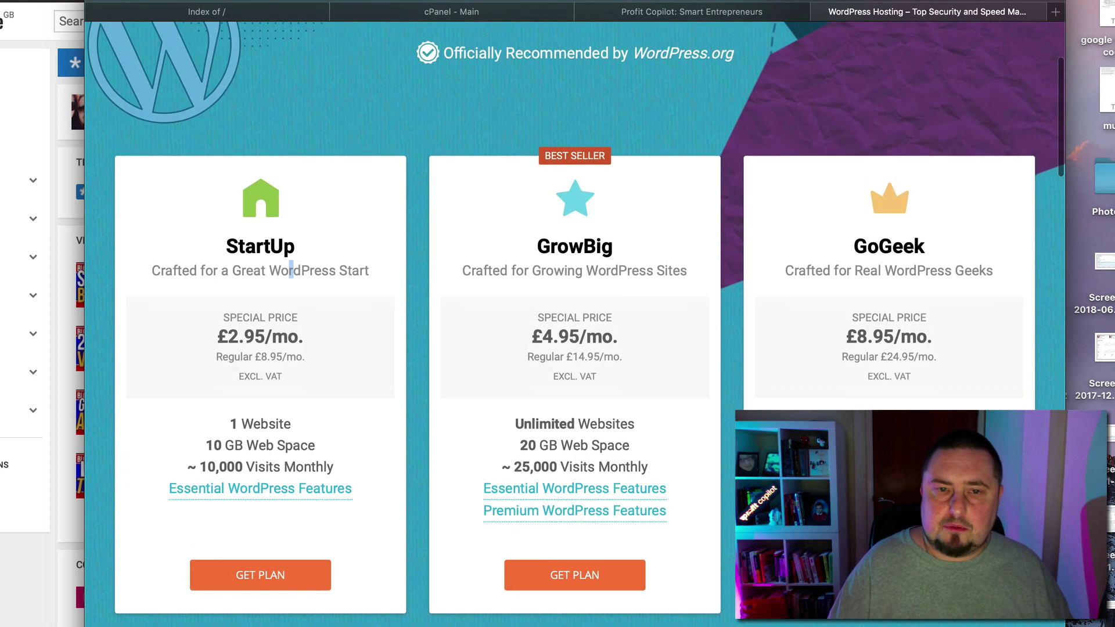
scroll(291, 271, down, 2)
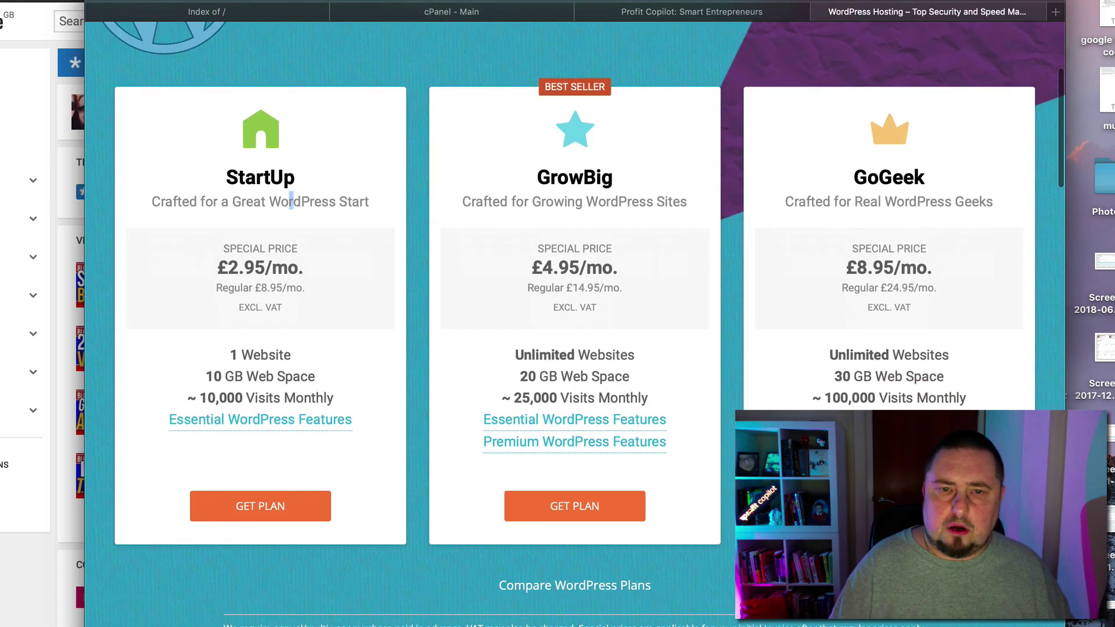
scroll(291, 265, up, 2)
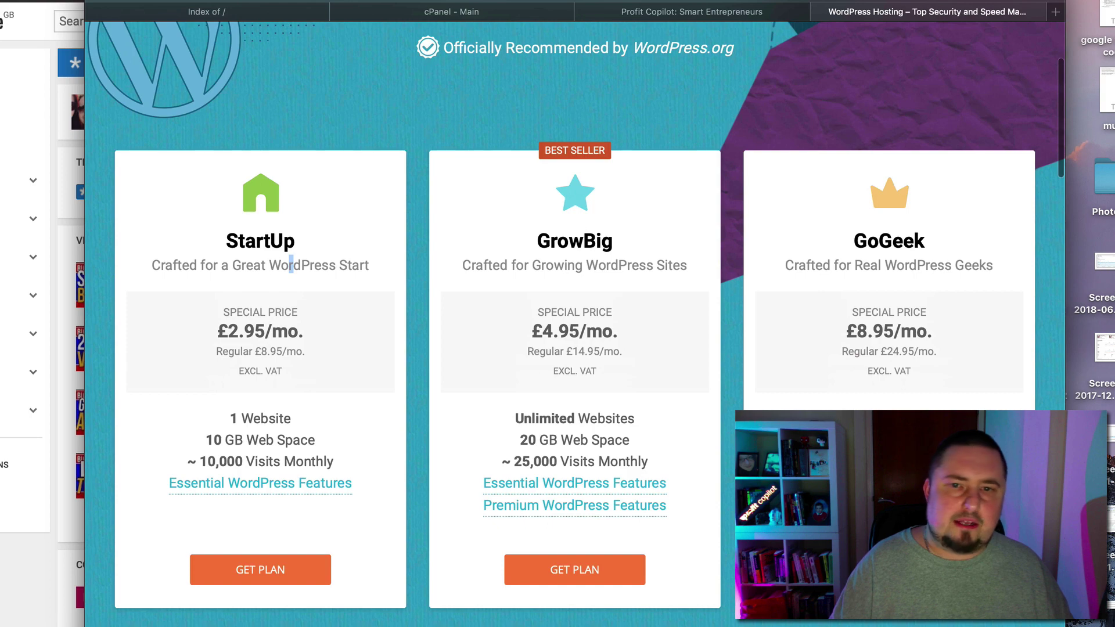
drag(537, 241, 630, 266)
scroll(629, 266, up, 2)
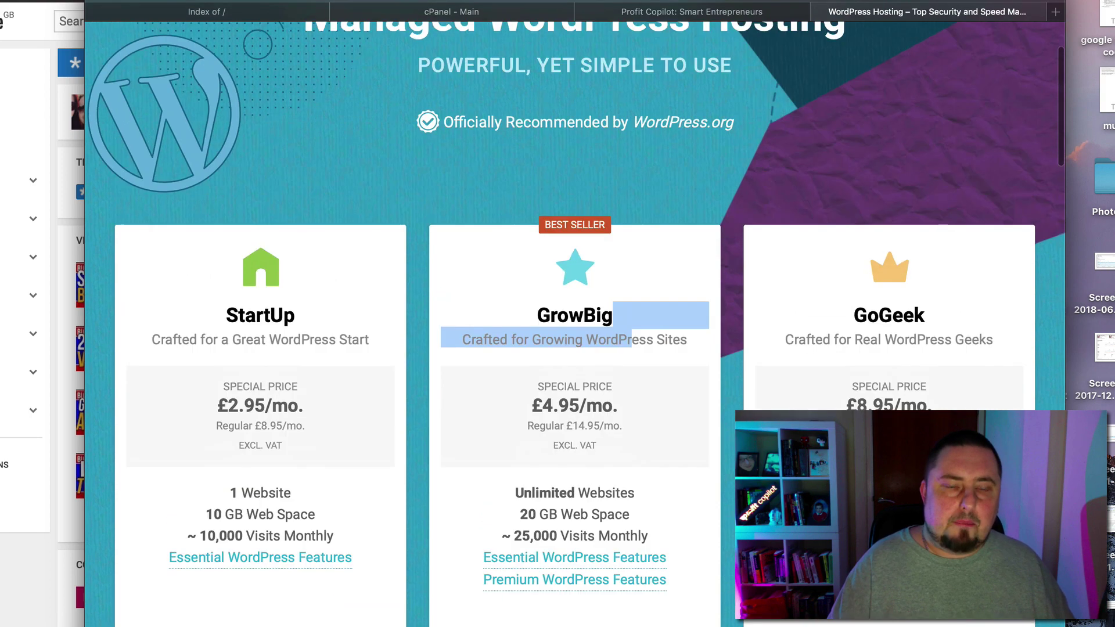
click(630, 266)
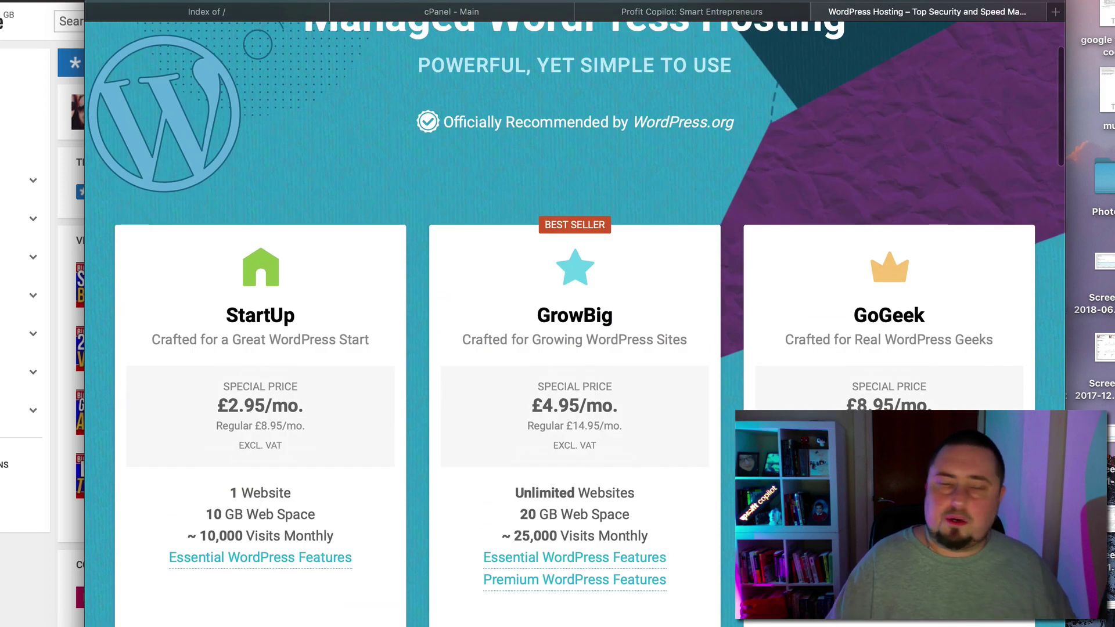
double_click(260, 314)
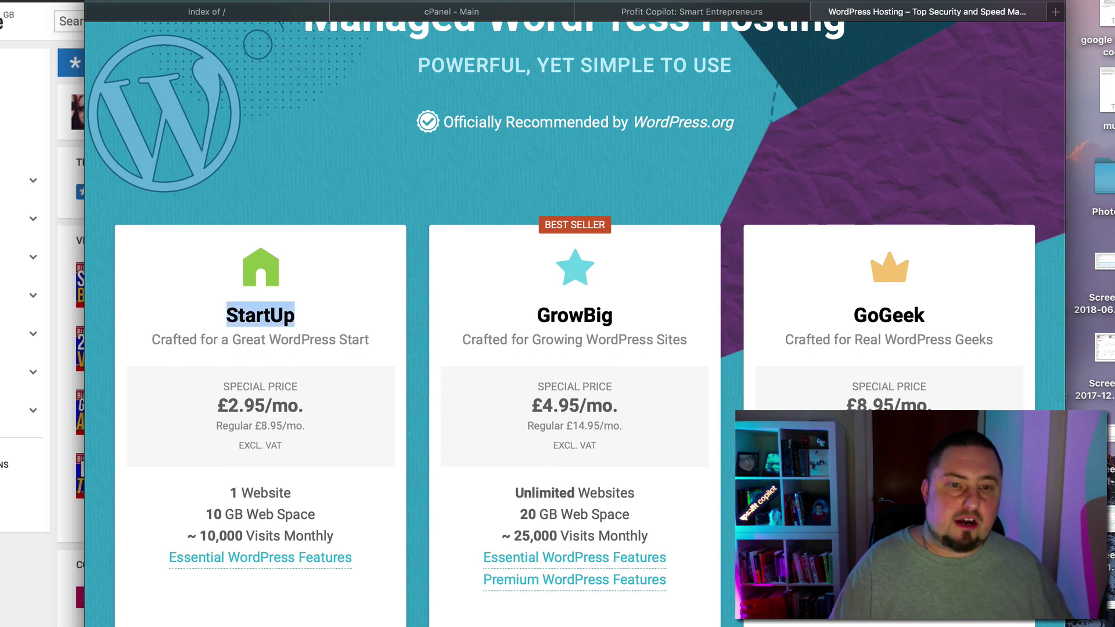
click(317, 338)
scroll(317, 338, up, 1)
scroll(575, 325, up, 3)
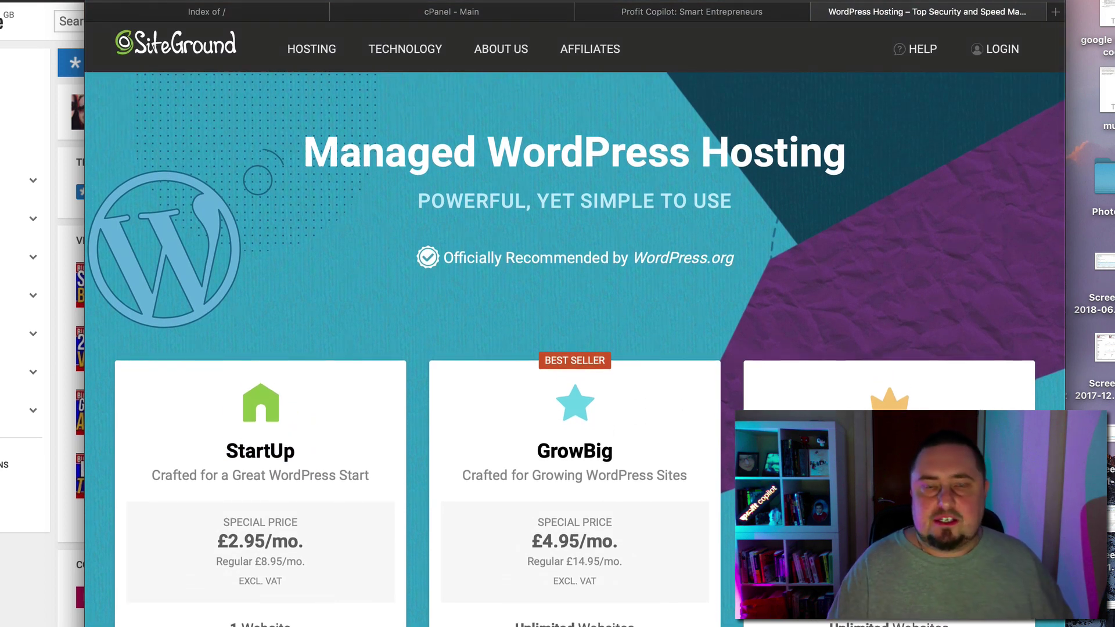
scroll(575, 326, down, 4)
scroll(575, 325, up, 3)
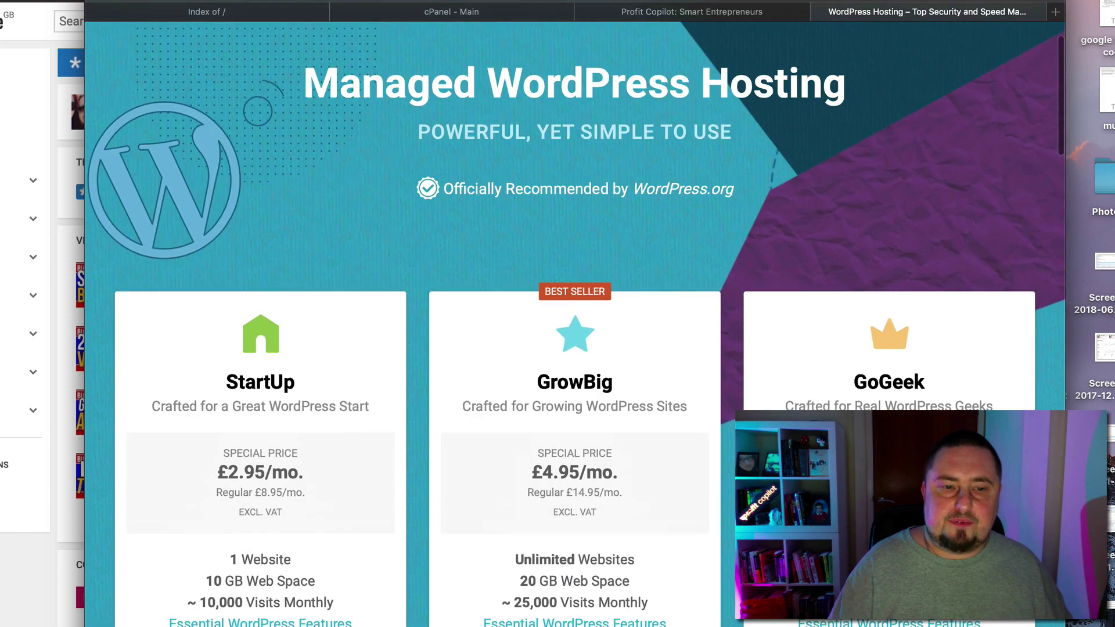
scroll(575, 325, up, 2)
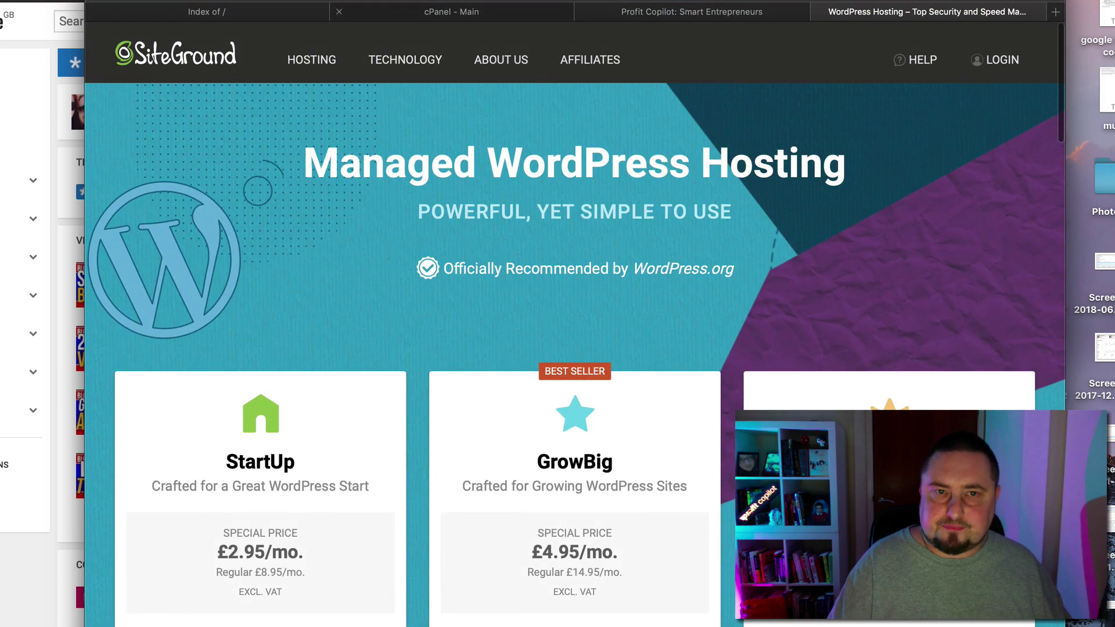
- Switch to the hosting account's cPanel and look over the tool sections on its main page
click(452, 11)
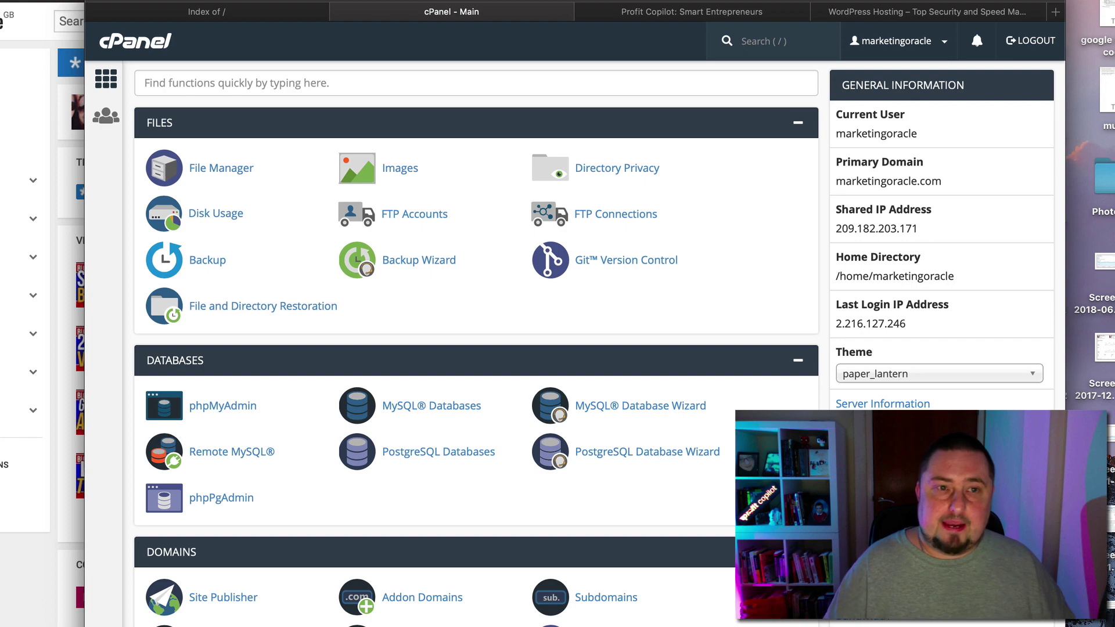
scroll(409, 440, down, 10)
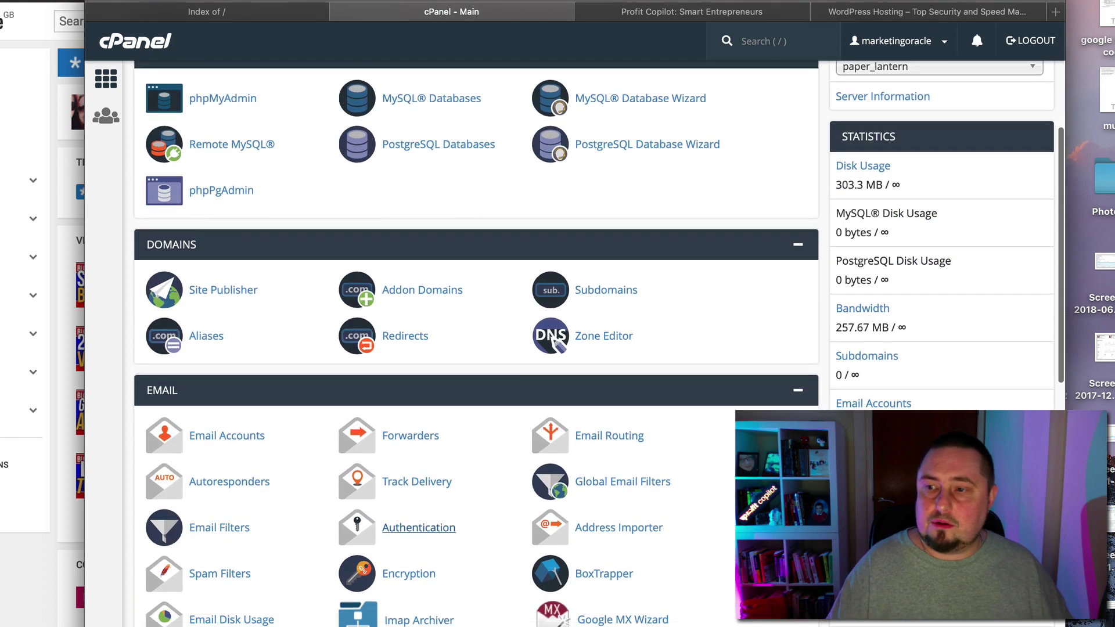
scroll(409, 440, down, 10)
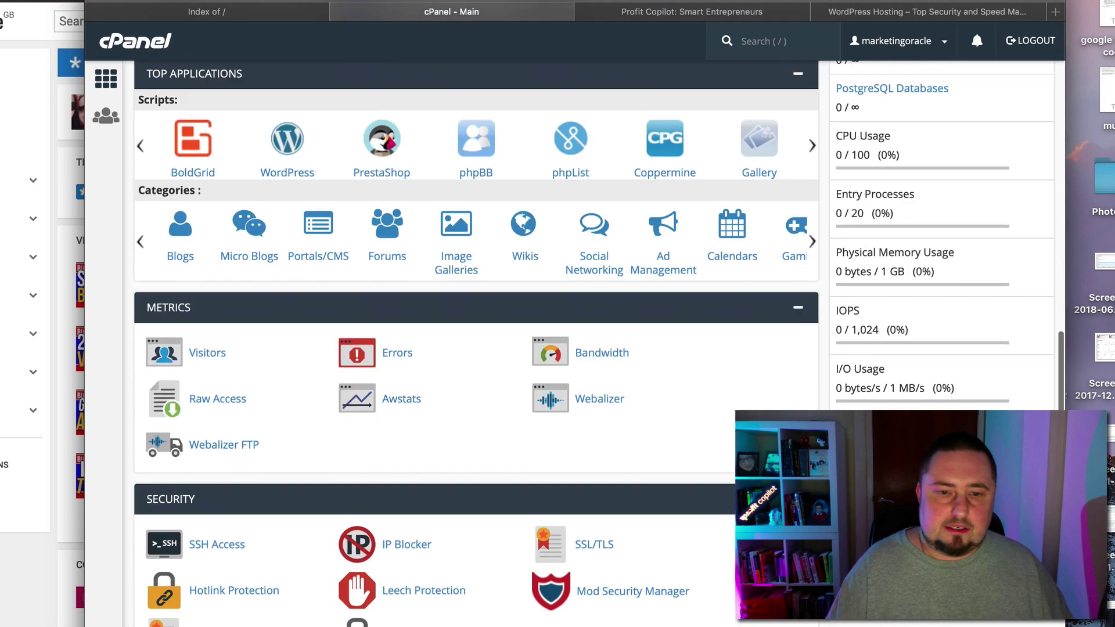
scroll(409, 440, up, 11)
scroll(409, 440, up, 10)
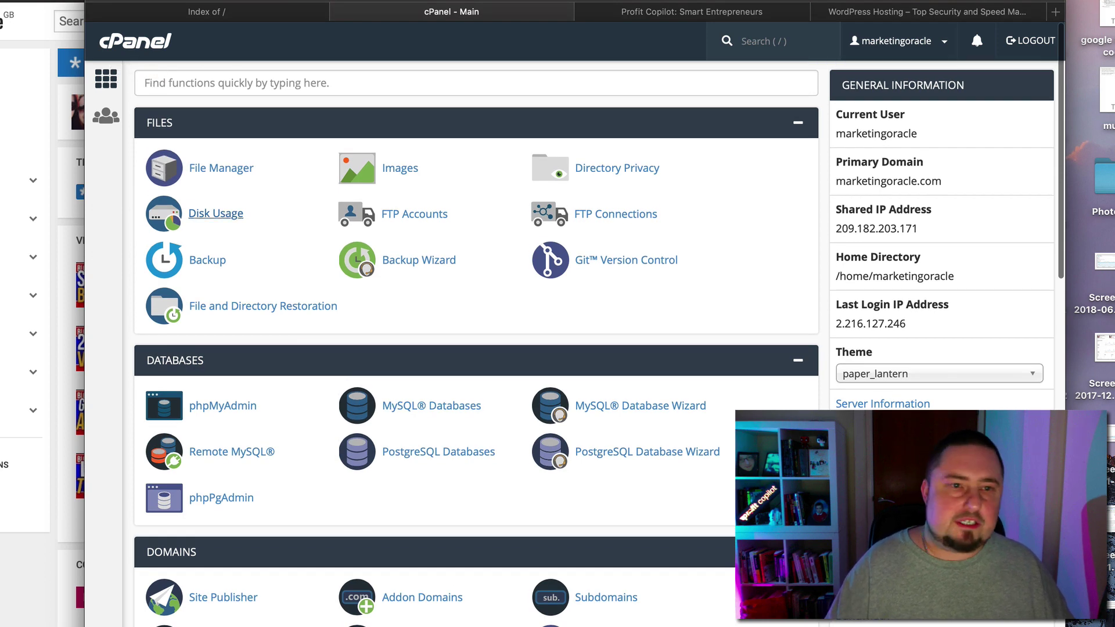
- Find WordPress among cPanel's Top Applications scripts and open its Softaculous page
scroll(423, 288, down, 7)
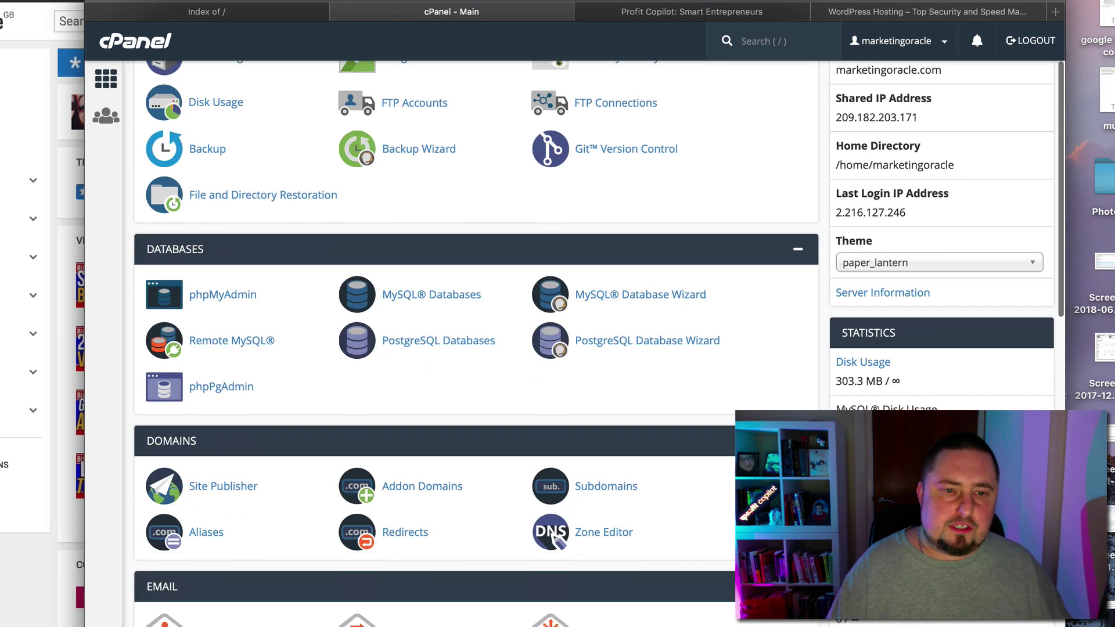
scroll(422, 288, up, 2)
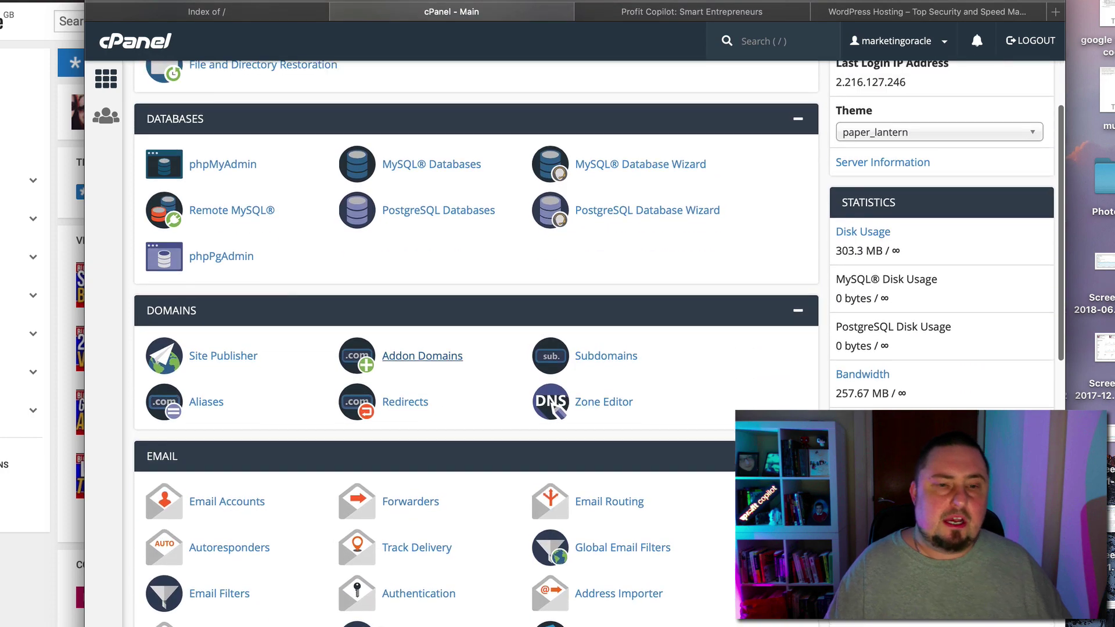
scroll(422, 287, up, 3)
scroll(406, 348, down, 4)
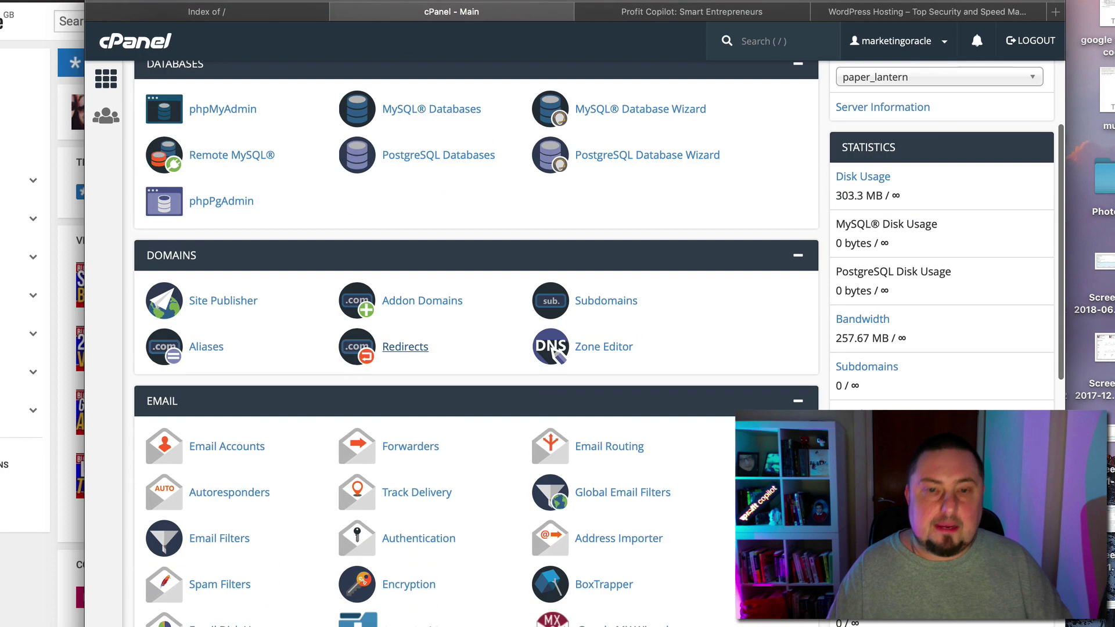
scroll(411, 394, down, 1)
scroll(411, 394, down, 1)
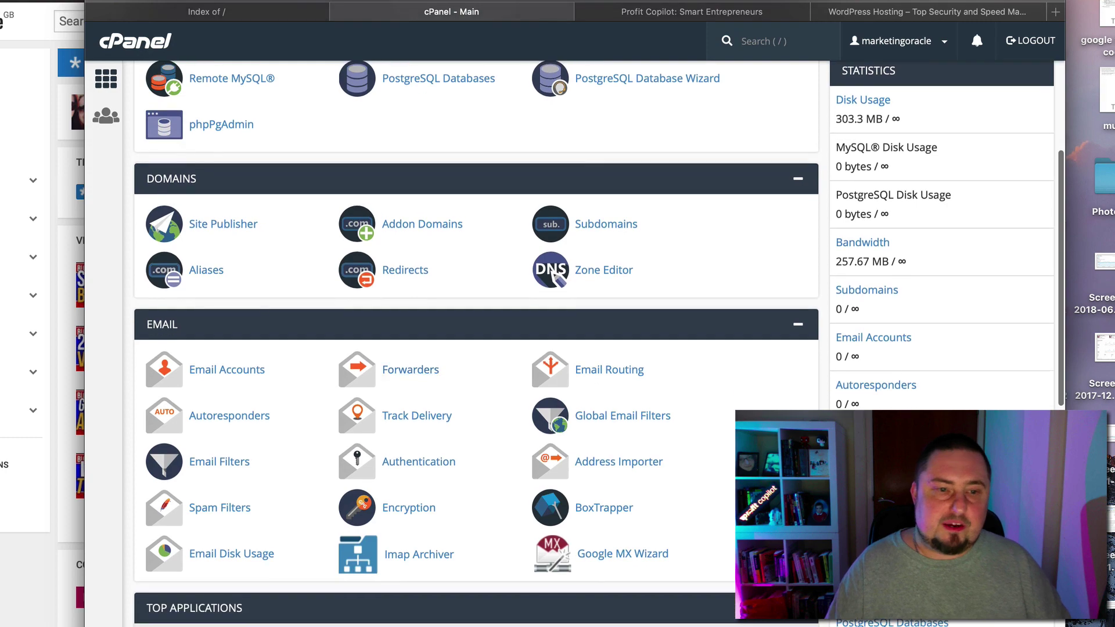
scroll(418, 459, down, 4)
scroll(418, 381, down, 4)
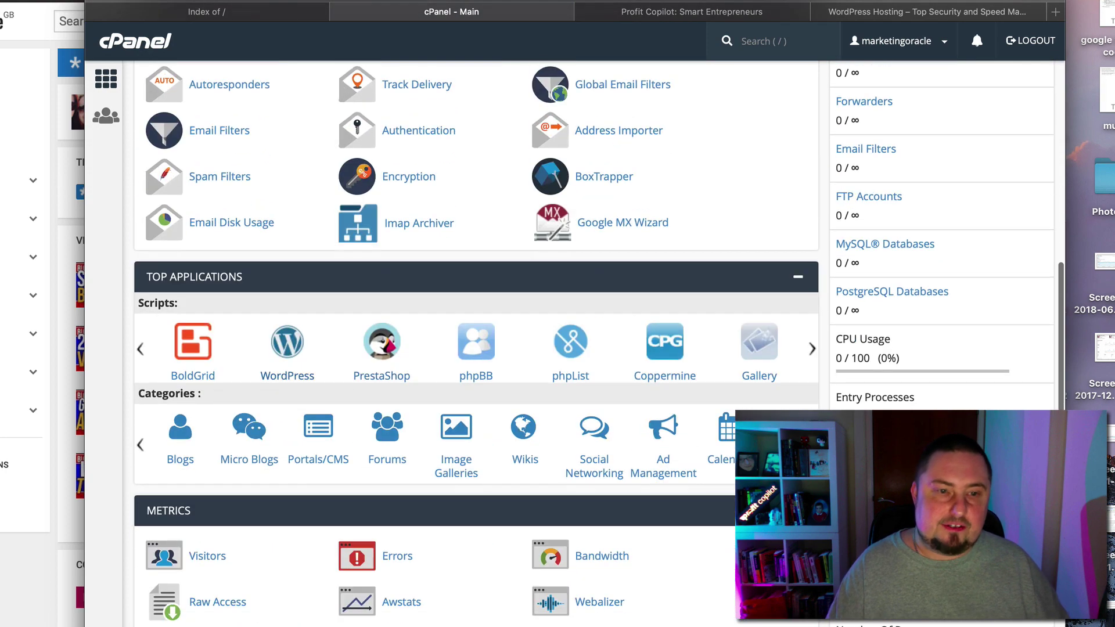
scroll(476, 343, down, 2)
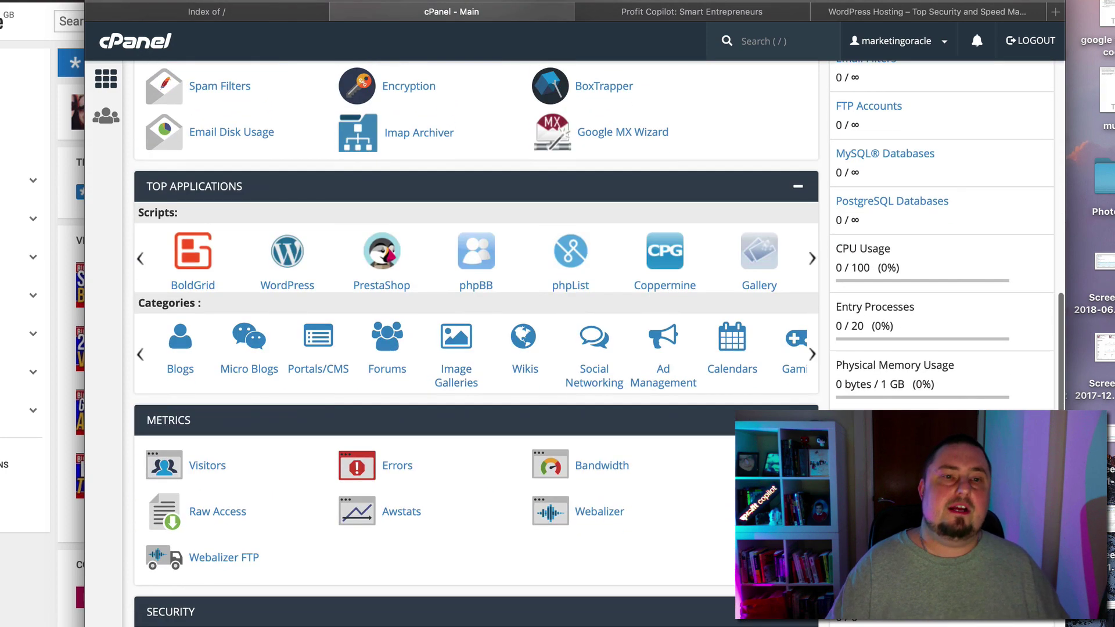
scroll(476, 343, down, 1)
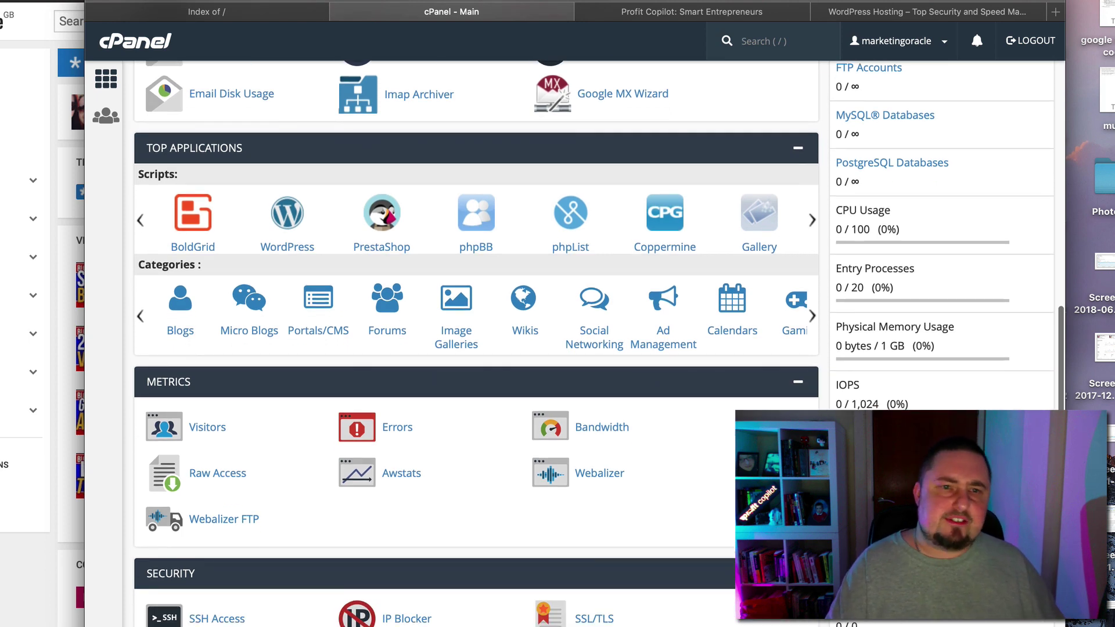
click(288, 219)
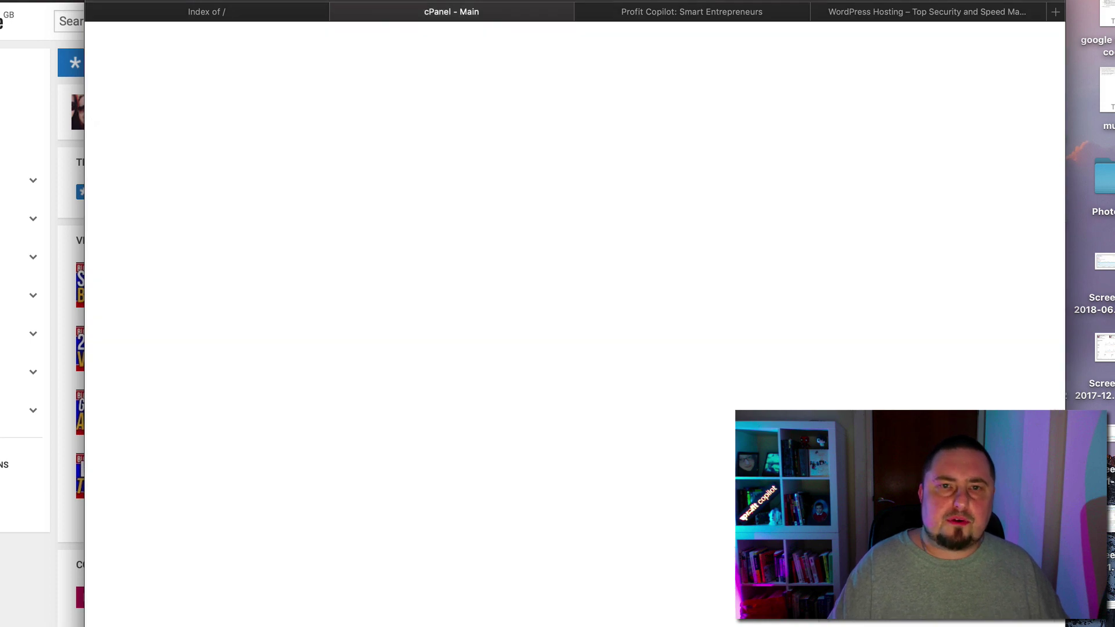
- Review the WordPress overview and feature list in Softaculous
scroll(578, 324, down, 1)
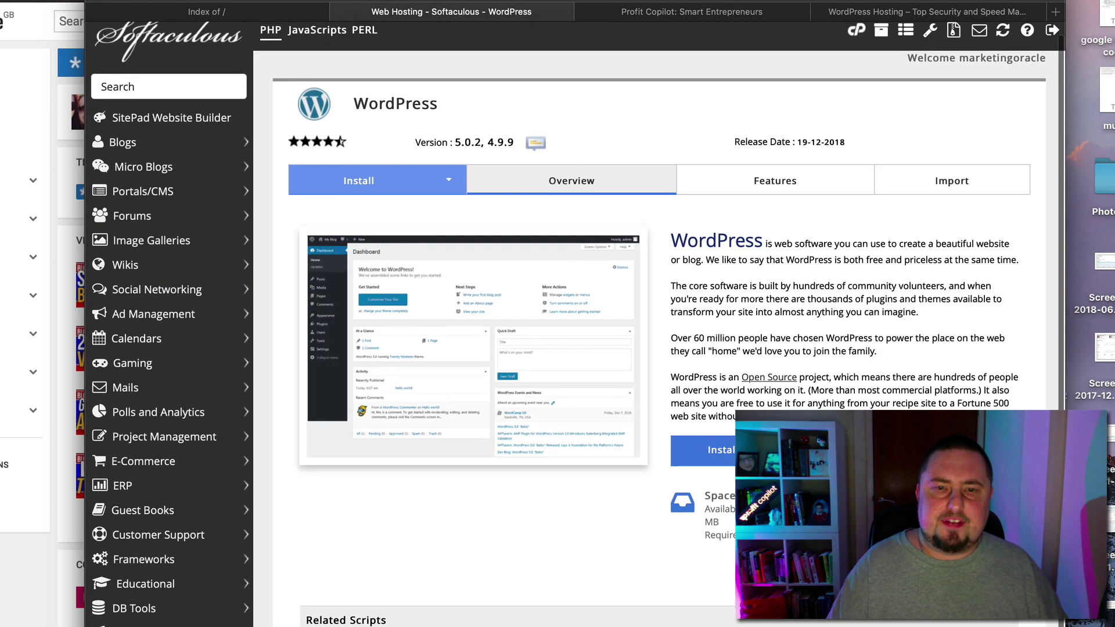
scroll(578, 324, up, 1)
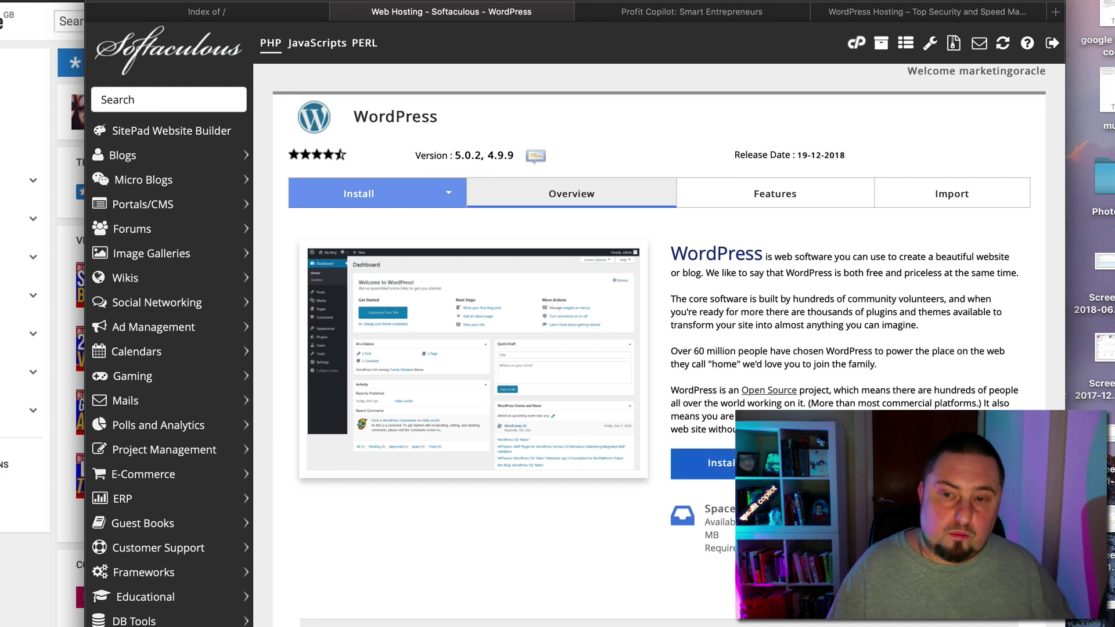
scroll(659, 348, down, 1)
scroll(659, 349, up, 1)
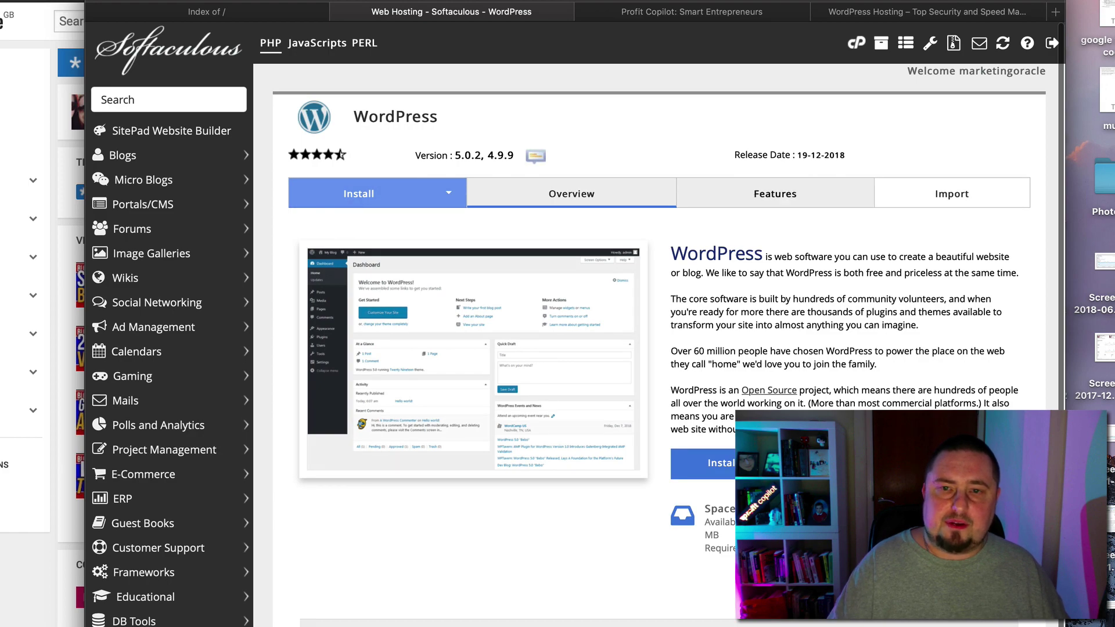
click(775, 193)
scroll(776, 233, down, 5)
scroll(775, 232, up, 5)
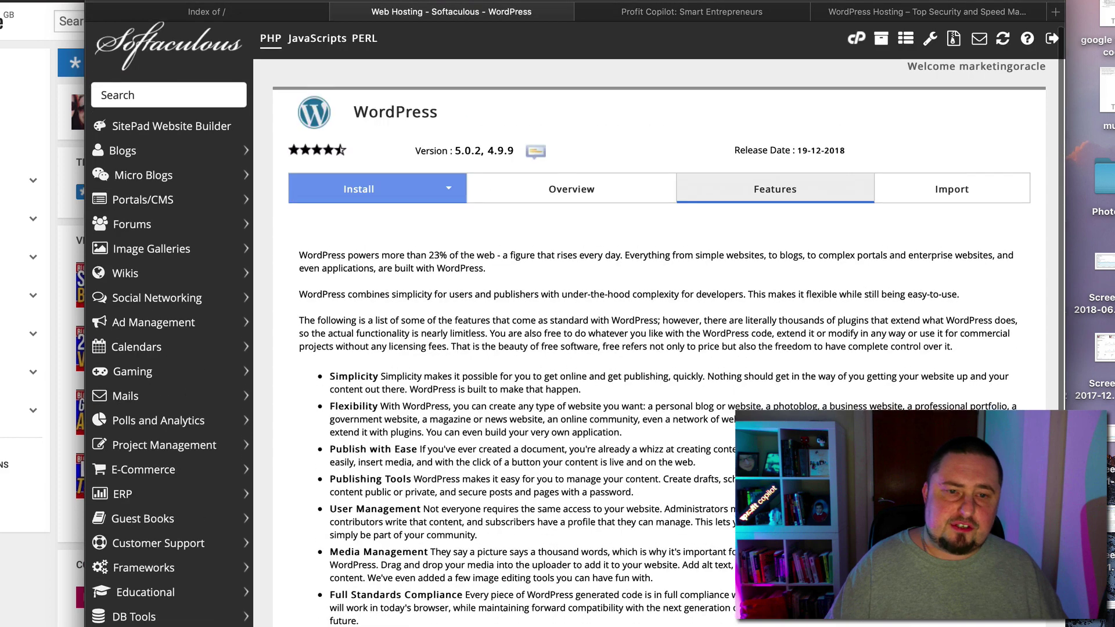
- Open the WordPress installation form in Softaculous
scroll(775, 232, down, 1)
click(359, 180)
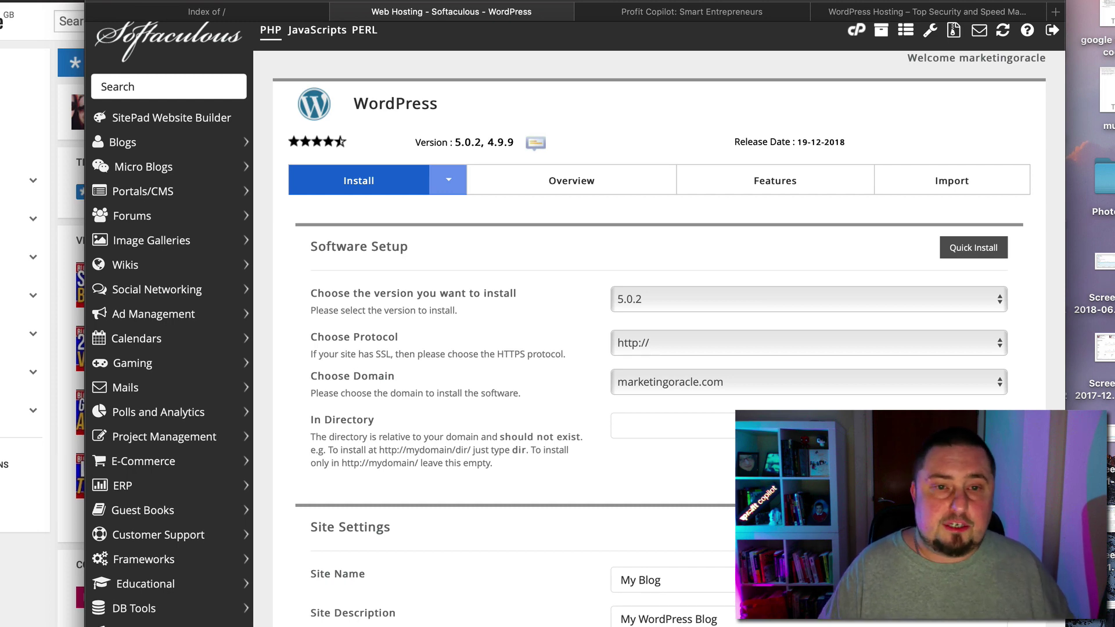
scroll(660, 313, down, 2)
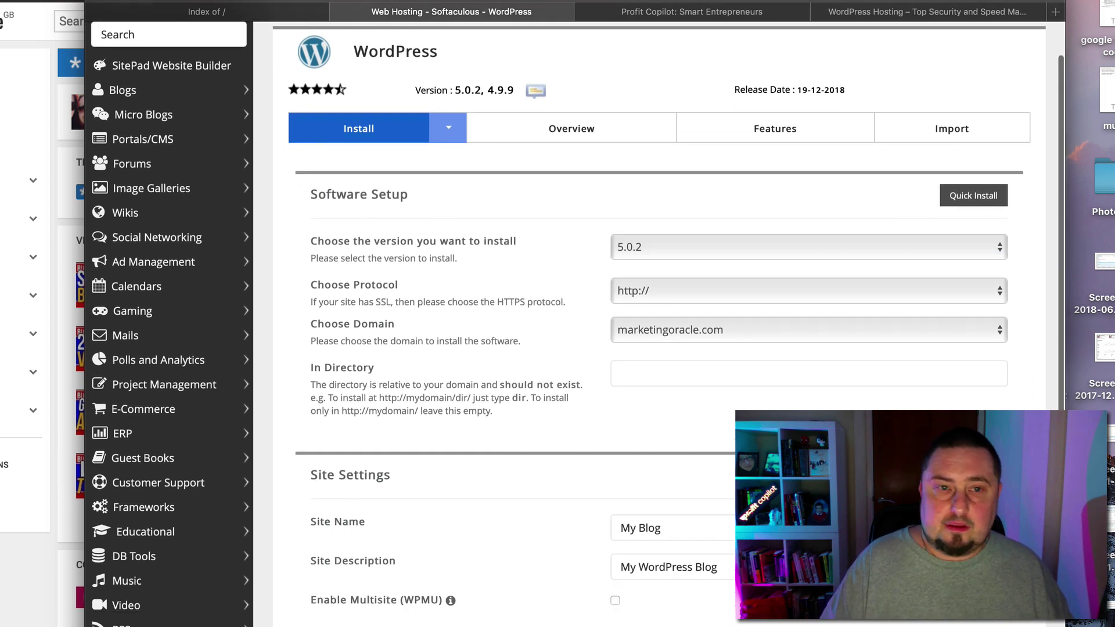
scroll(660, 314, up, 2)
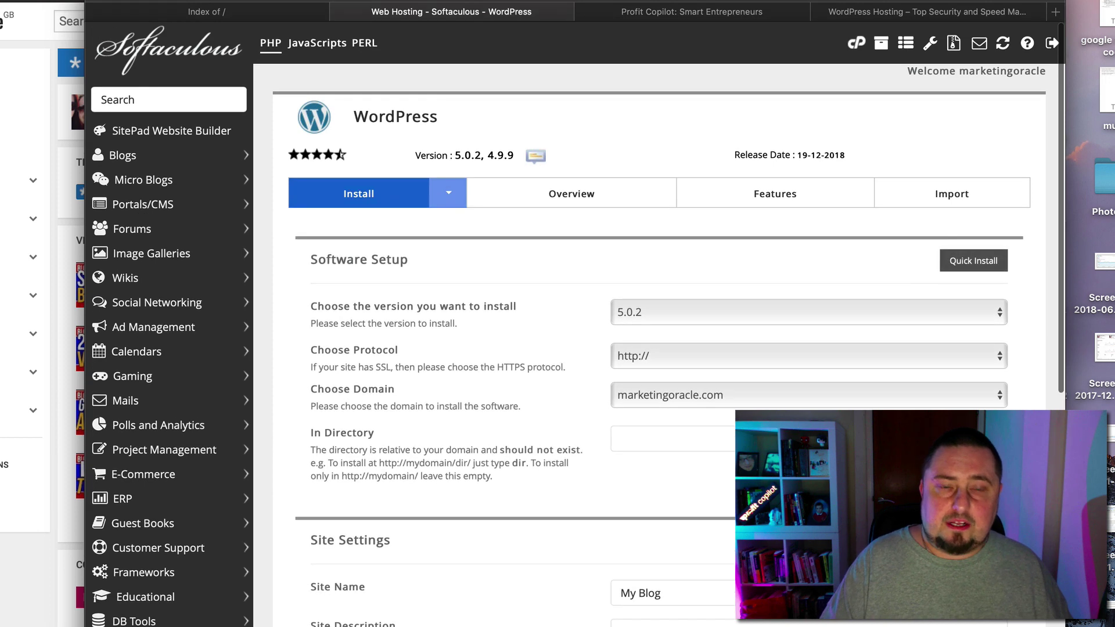
scroll(667, 325, down, 2)
click(667, 315)
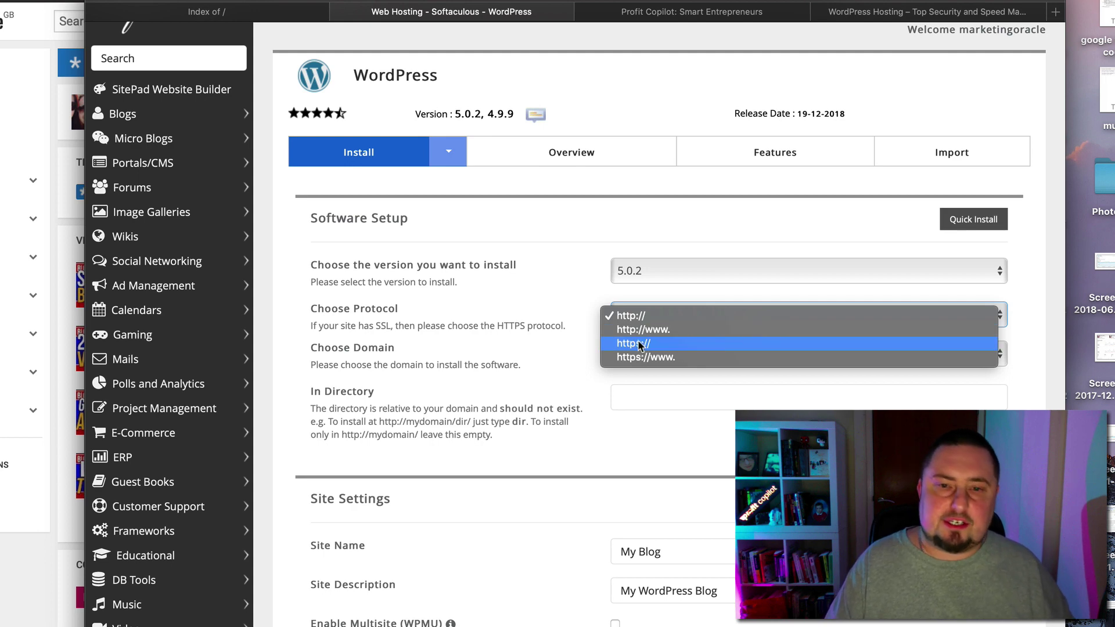
click(713, 246)
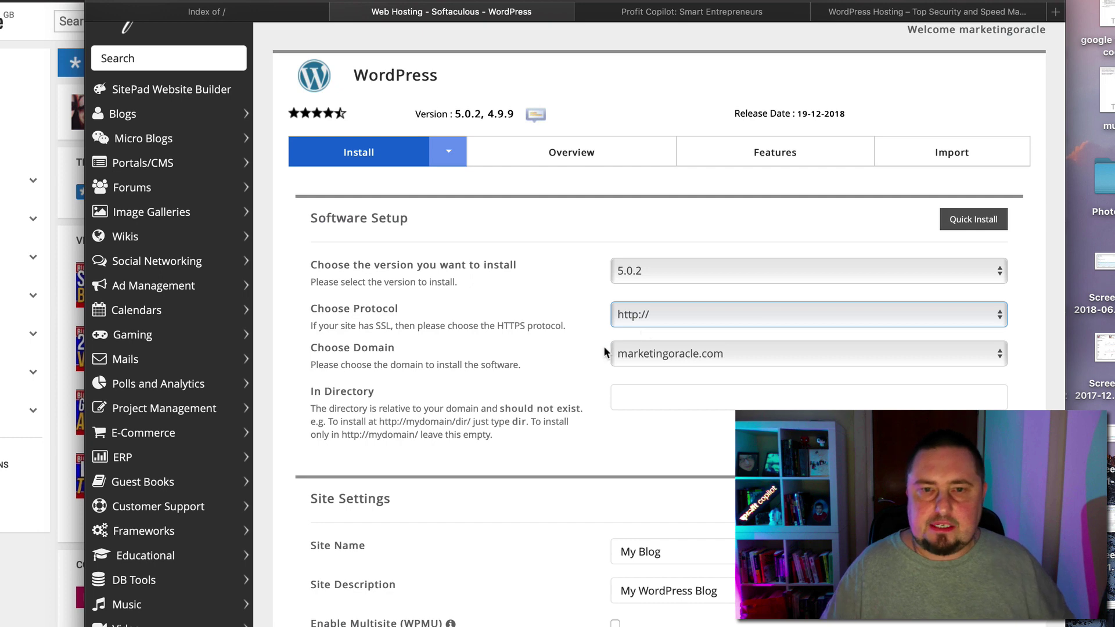
click(685, 319)
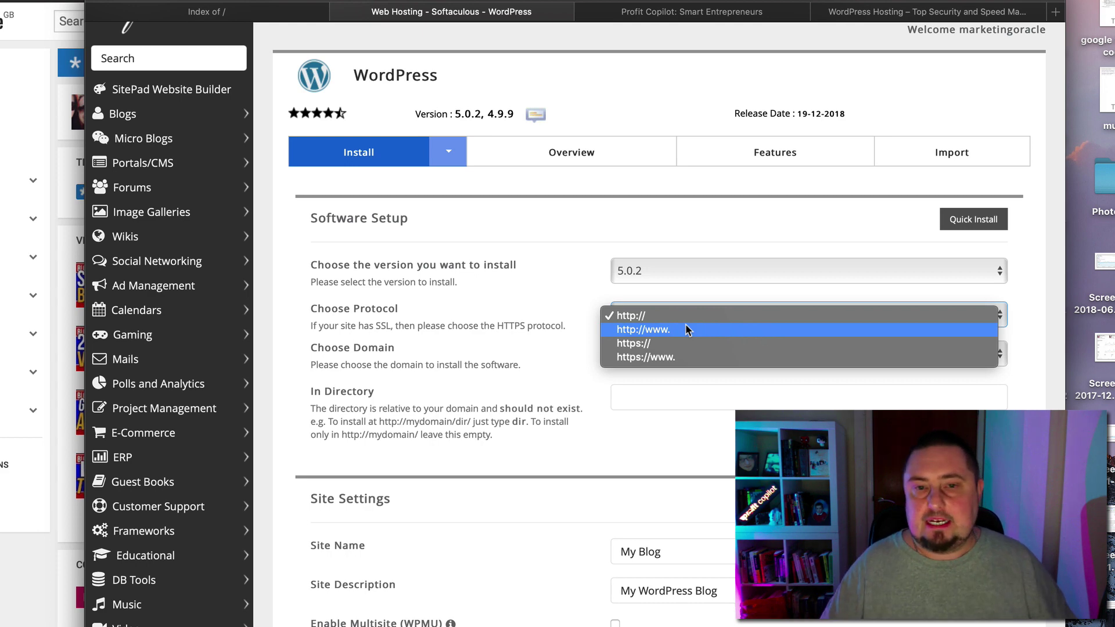
click(770, 215)
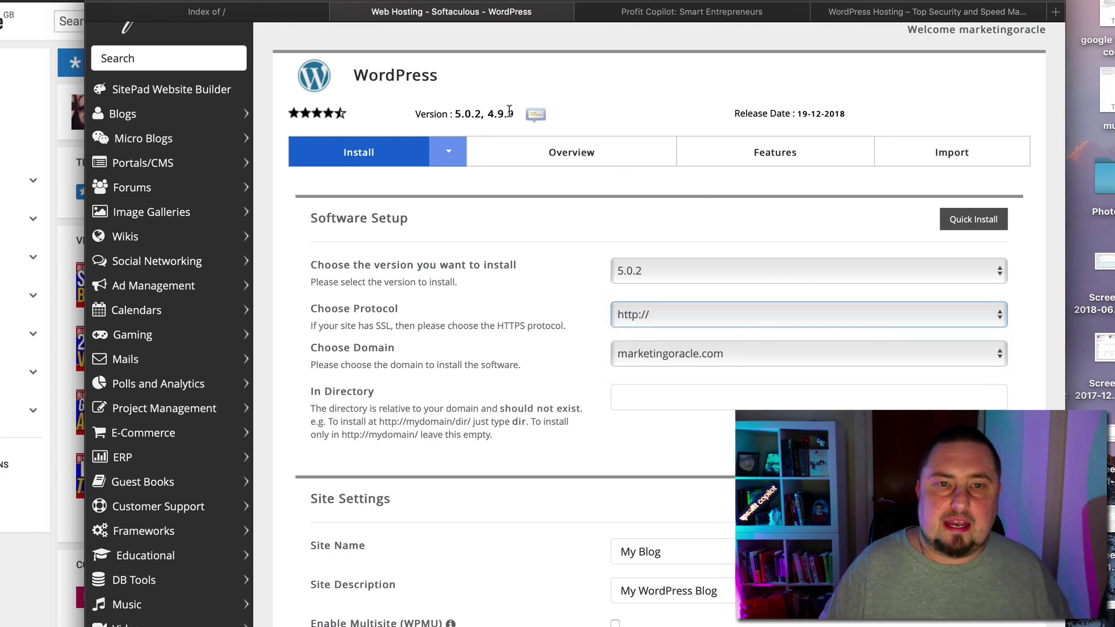
click(712, 319)
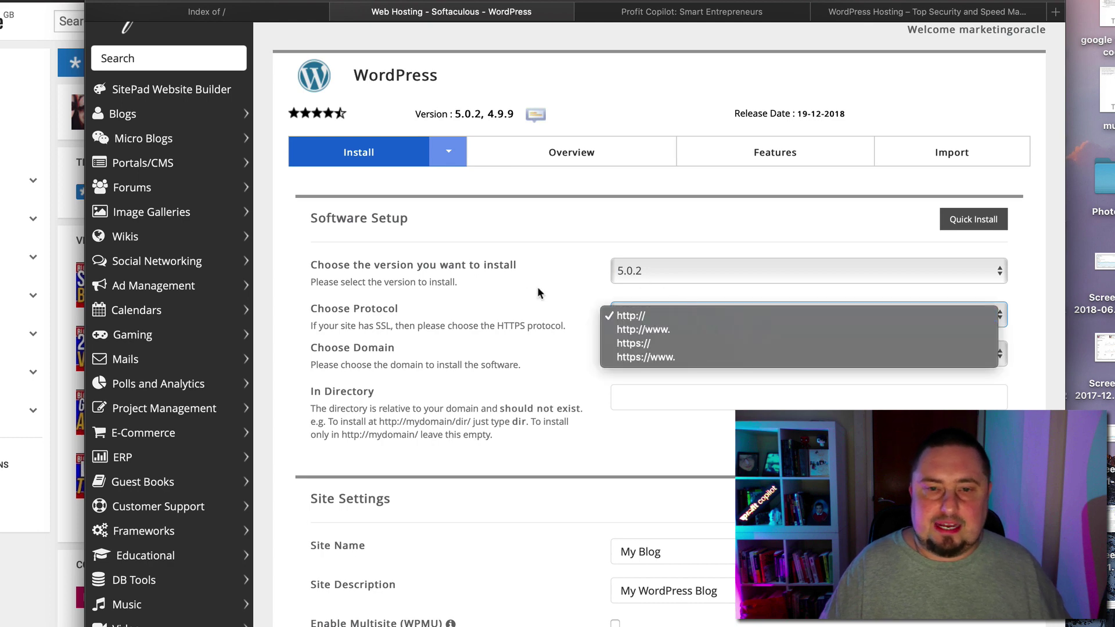
click(670, 314)
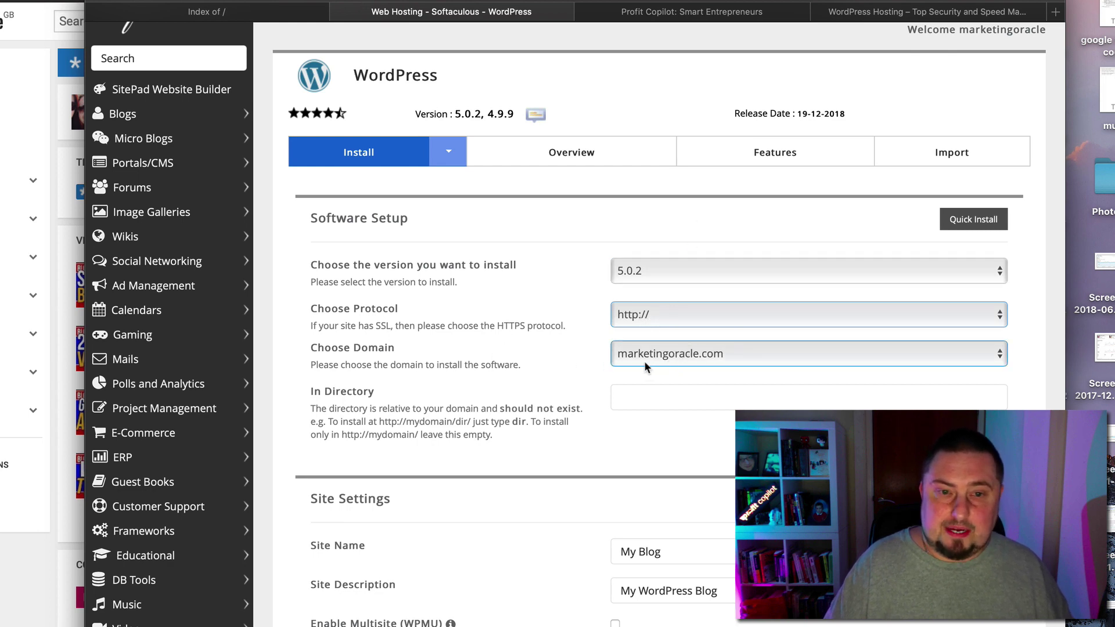
- Check the target domain and the installation directory setting, leaving the directory empty
scroll(645, 363, down, 3)
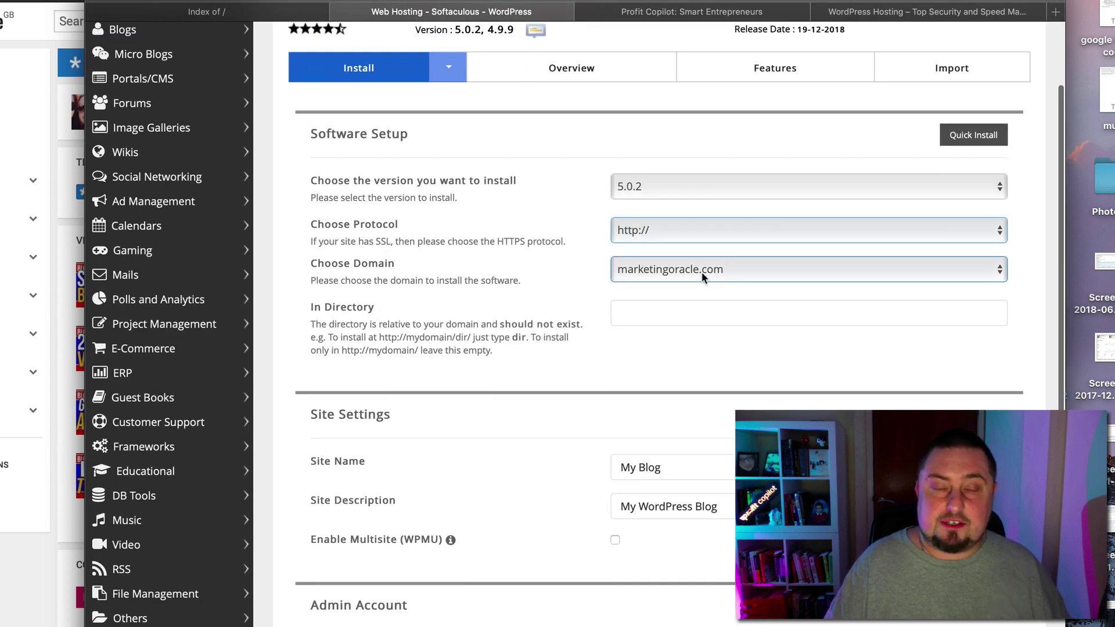
click(666, 314)
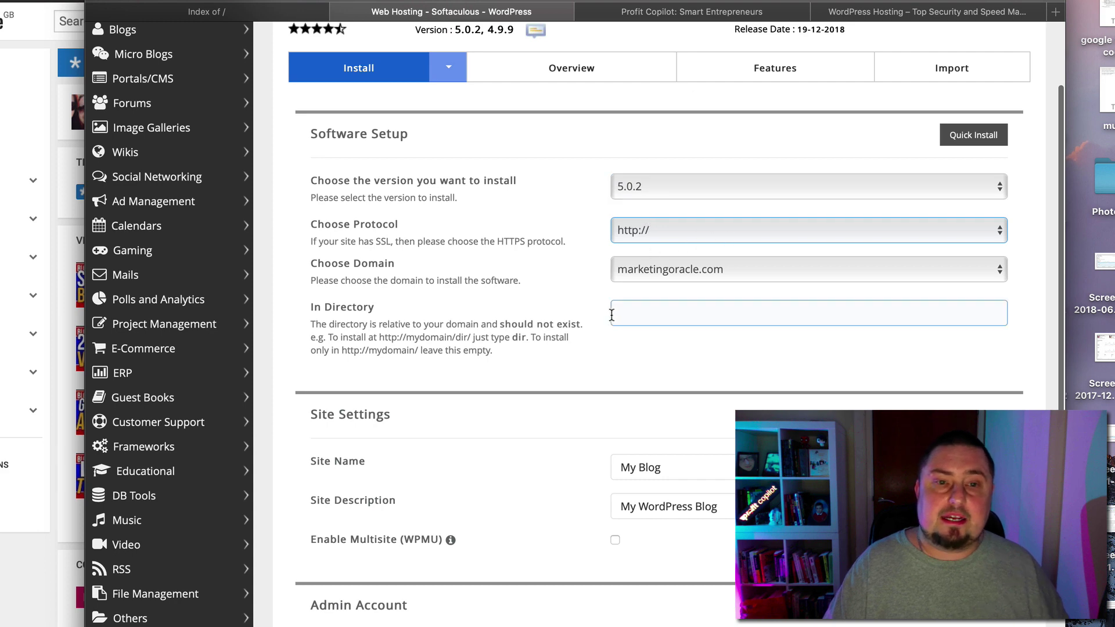
scroll(667, 314, down, 2)
scroll(667, 263, up, 2)
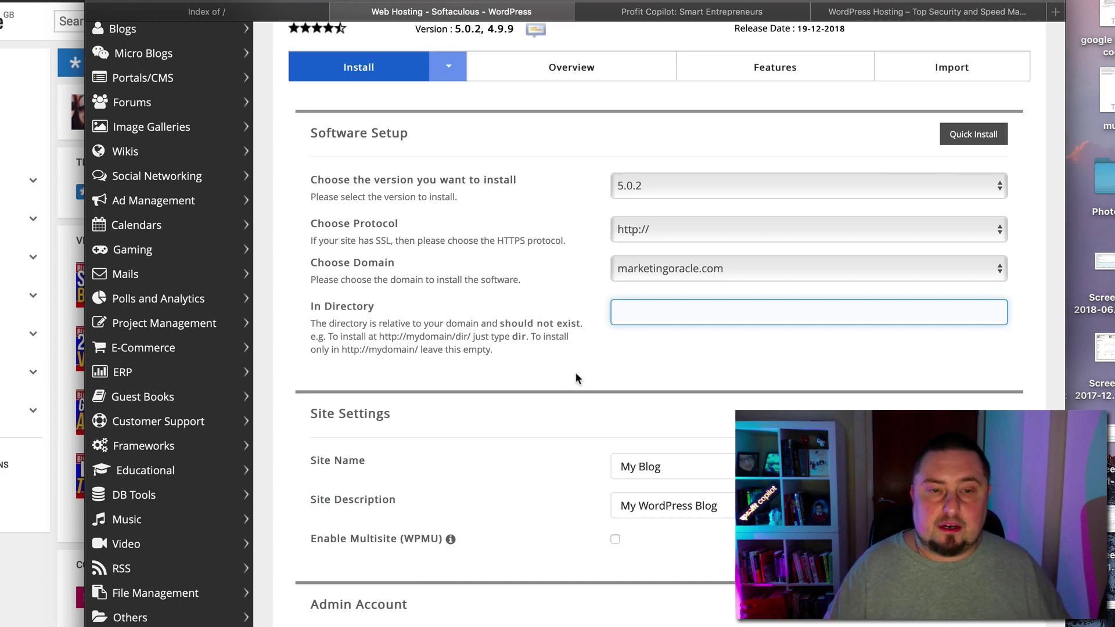
- Set the site name to "Marketing Oracle" in the installation's Site Settings
scroll(578, 325, down, 5)
scroll(549, 348, down, 2)
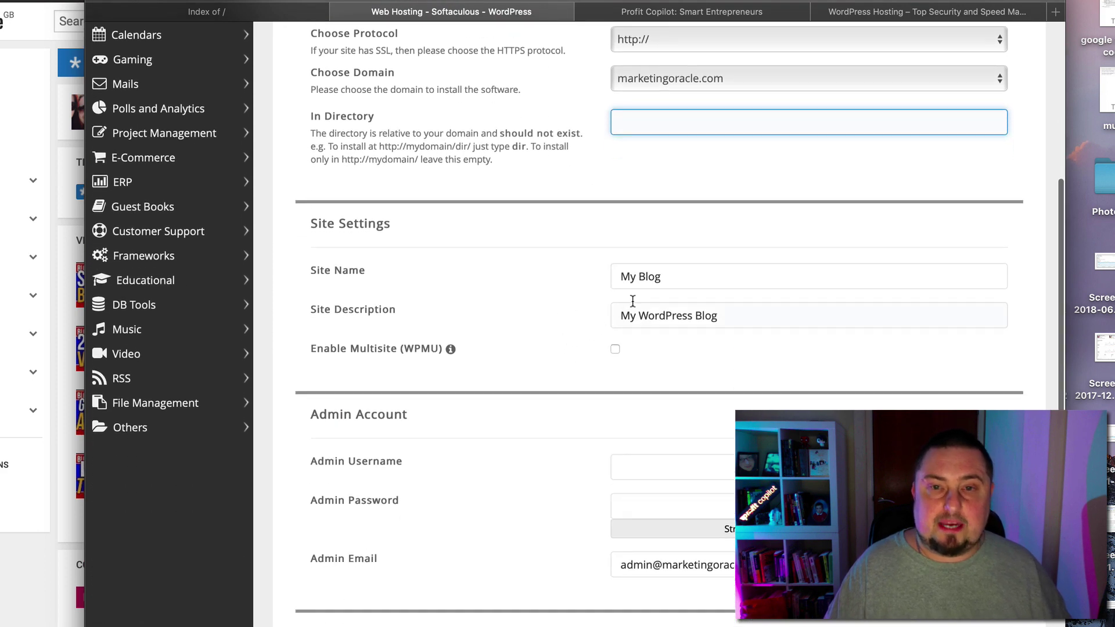
drag(687, 277, 615, 278)
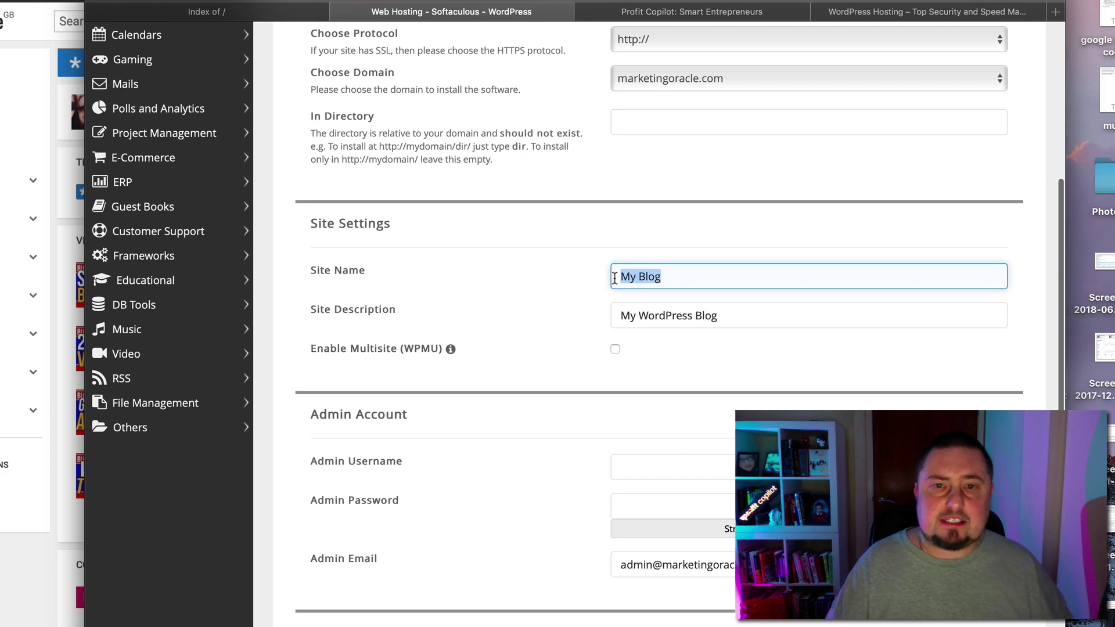
scroll(601, 287, down, 1)
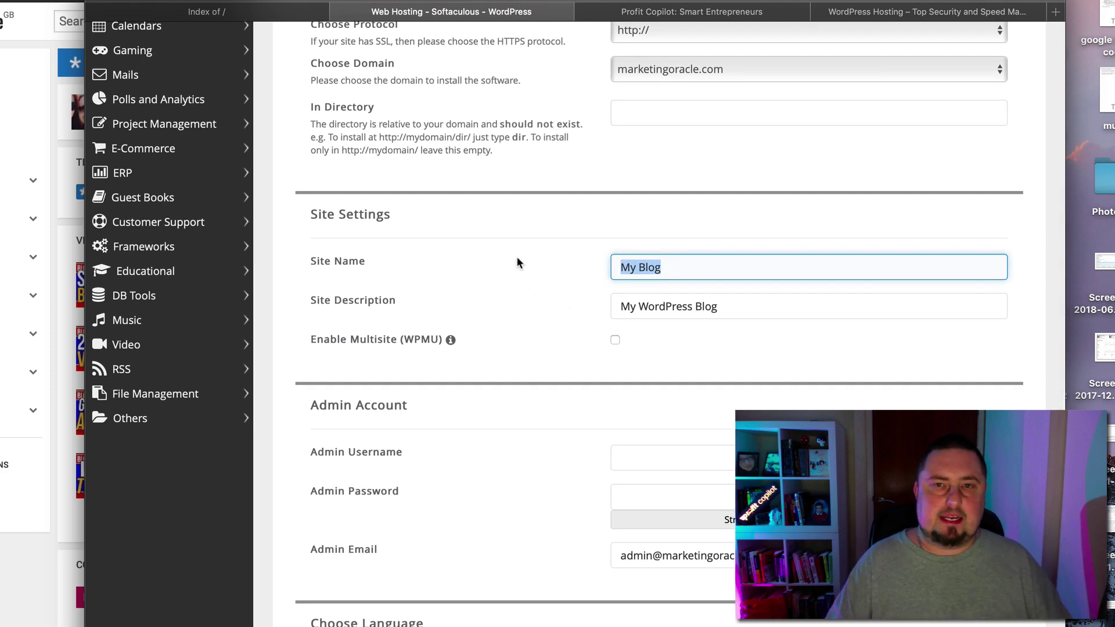
text(Mo)
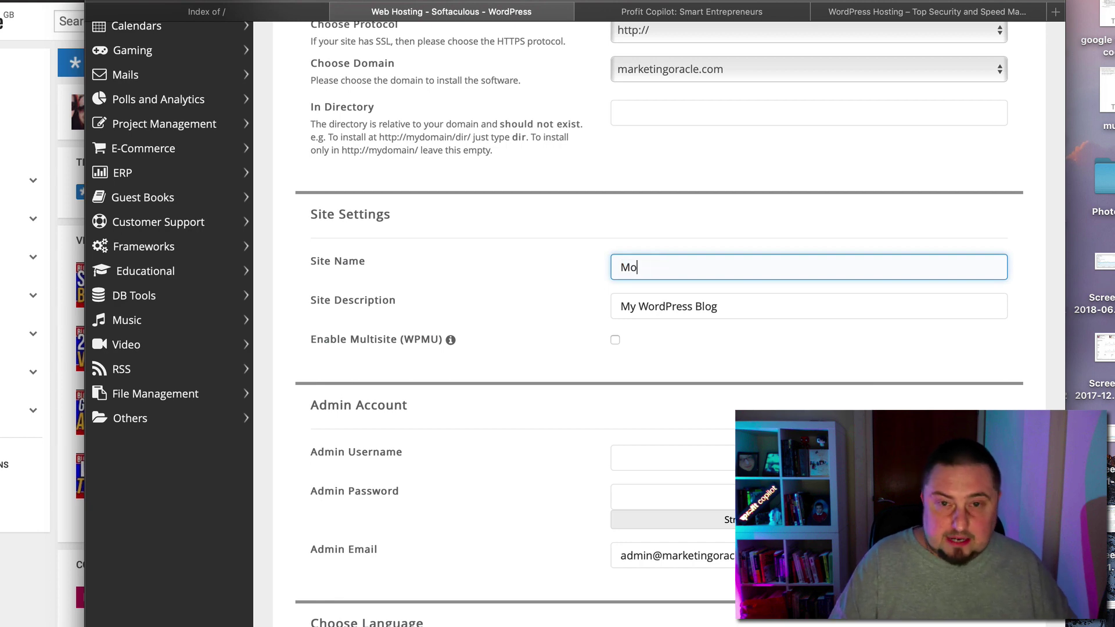
text(Marketing Oracle)
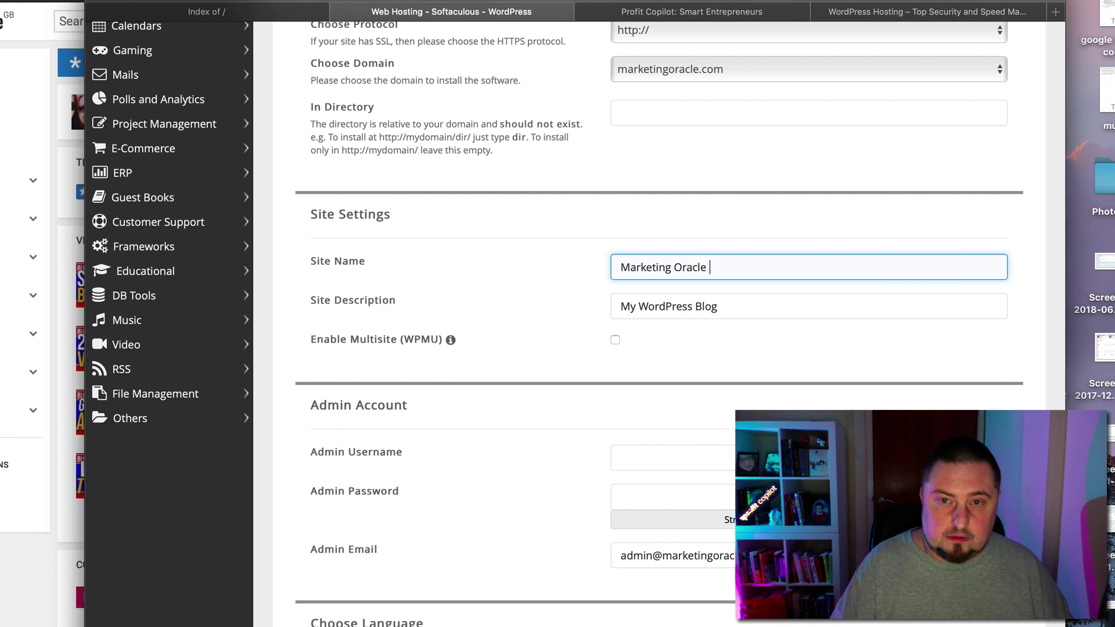
- Set the site description to "Marketing Wisdom"
key(Tab)
text(M)
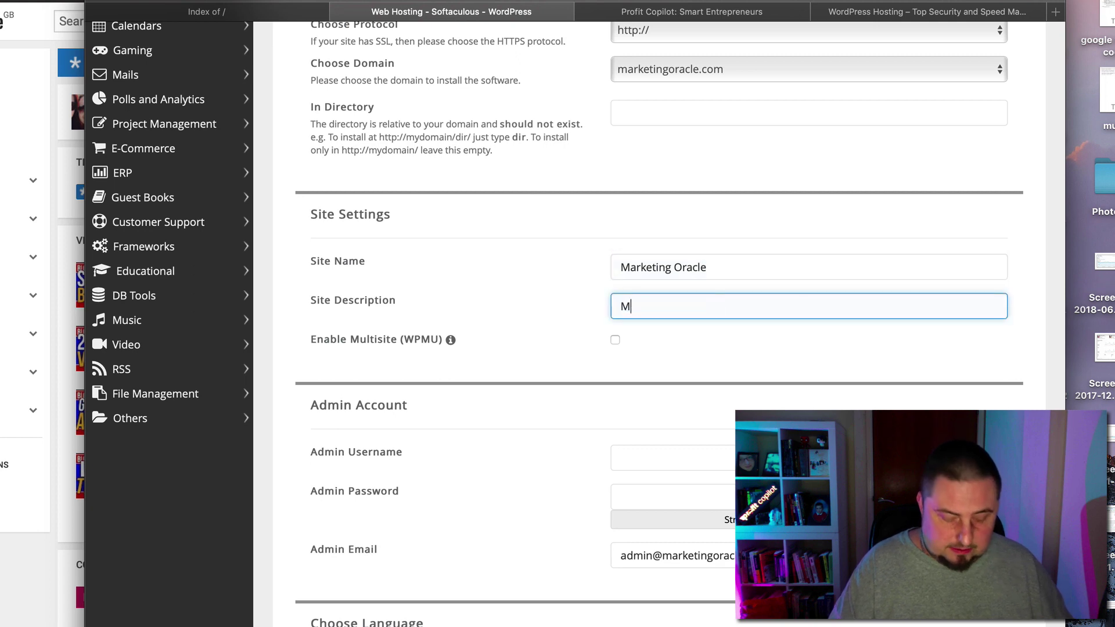
text(arketing Wisdom)
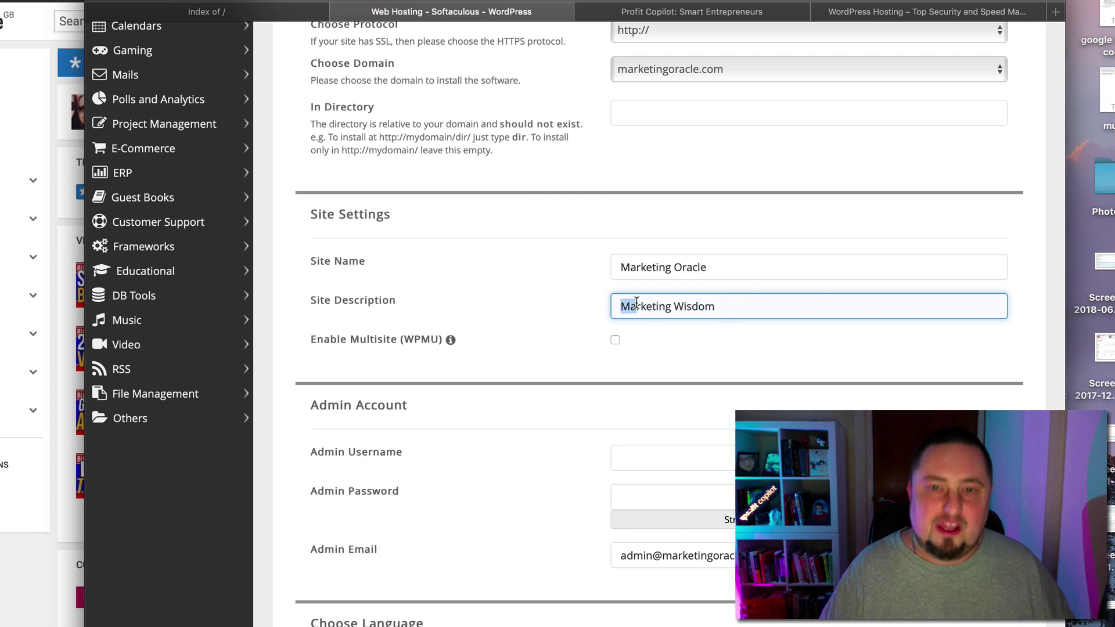
drag(673, 306, 750, 304)
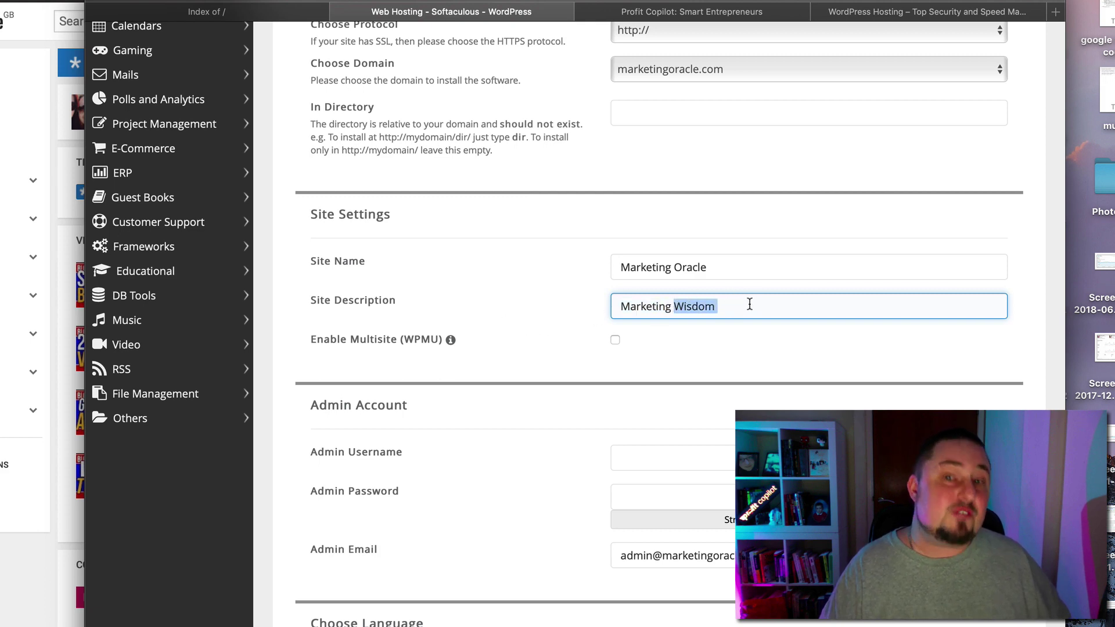
click(751, 267)
- Check the Multisite option's description and fill in the admin username and admin password with the saved login
scroll(719, 375, down, 2)
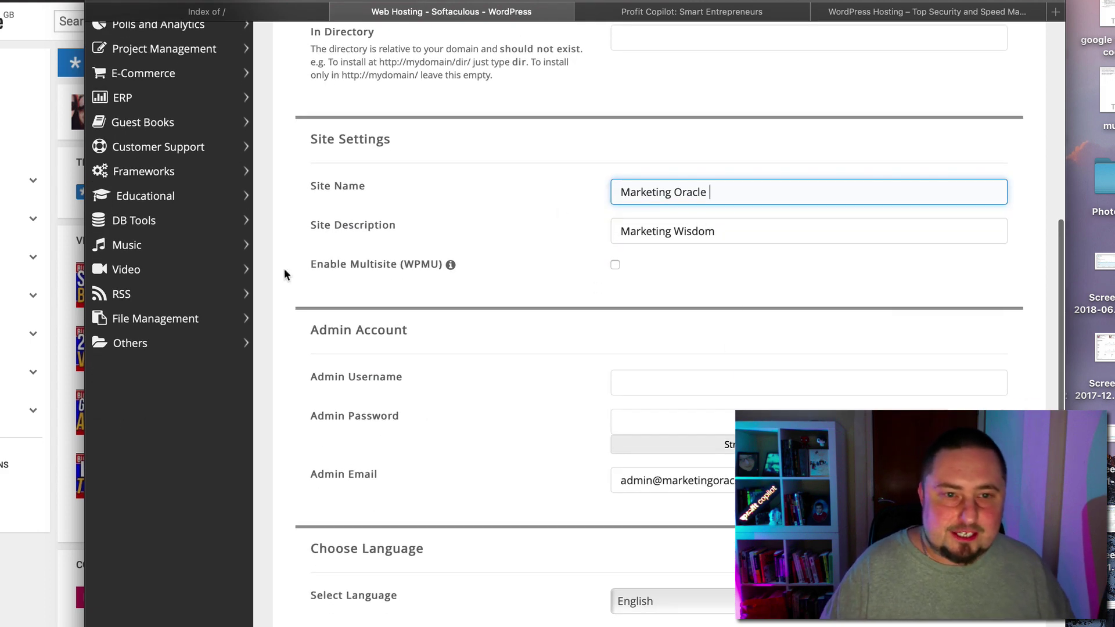
mouse_move(521, 268)
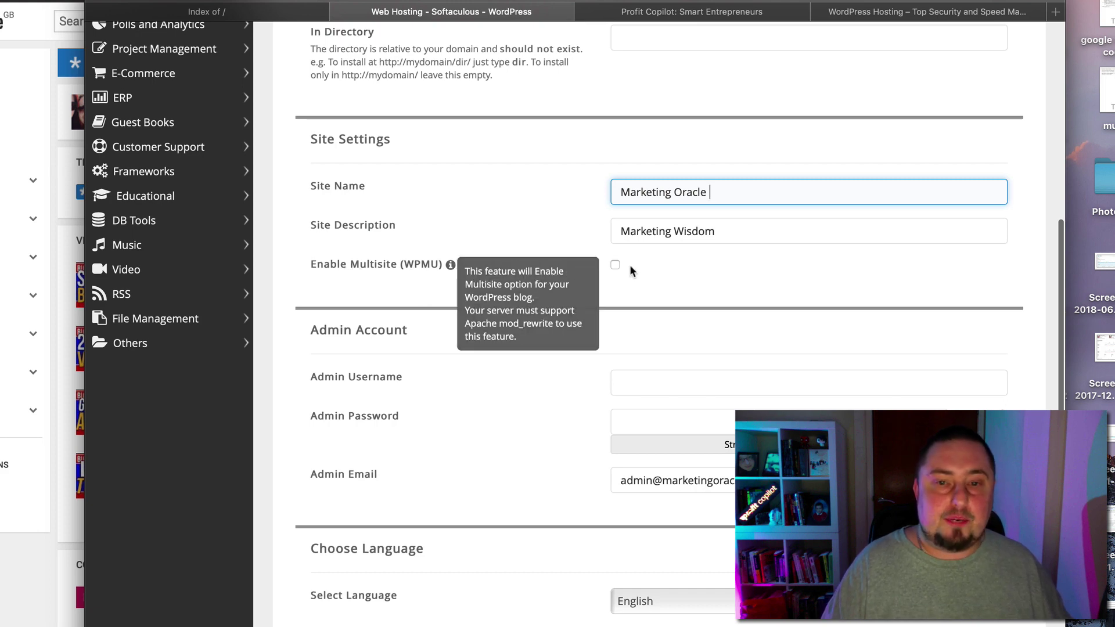
scroll(639, 261, down, 2)
click(683, 291)
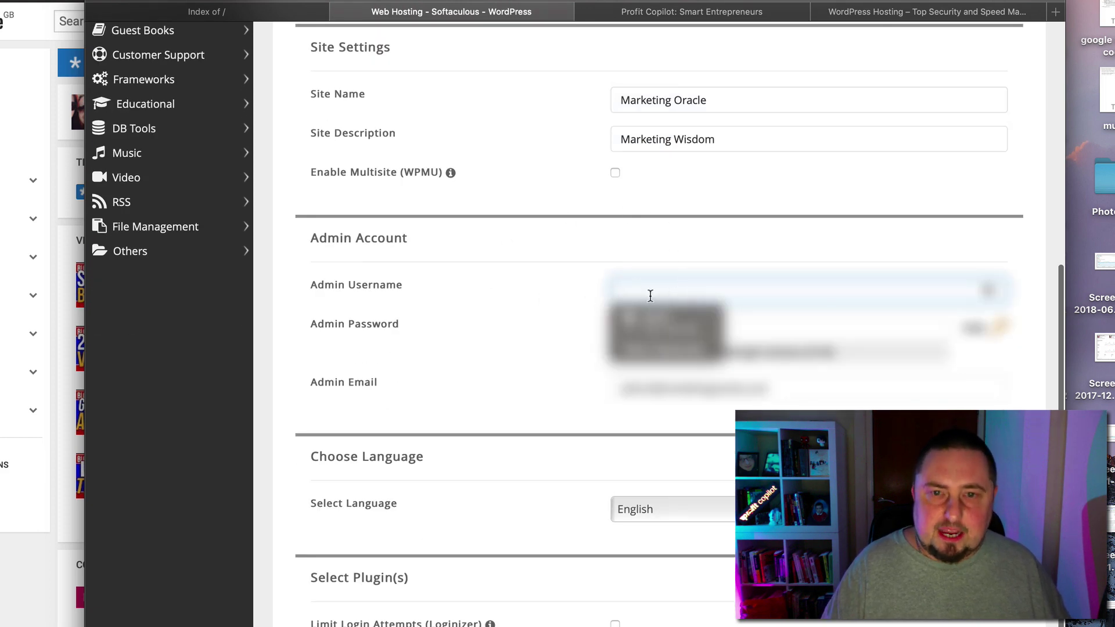
click(661, 314)
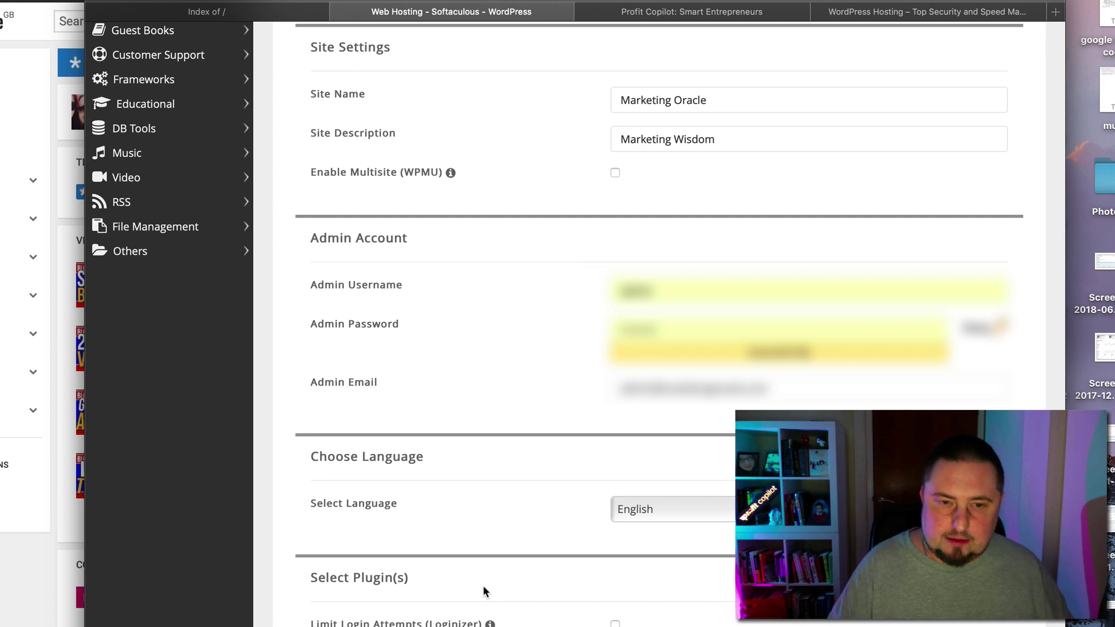
- Deselect the WPForms-Lite and Jetpack plugins and run the WordPress installation
scroll(482, 584, down, 5)
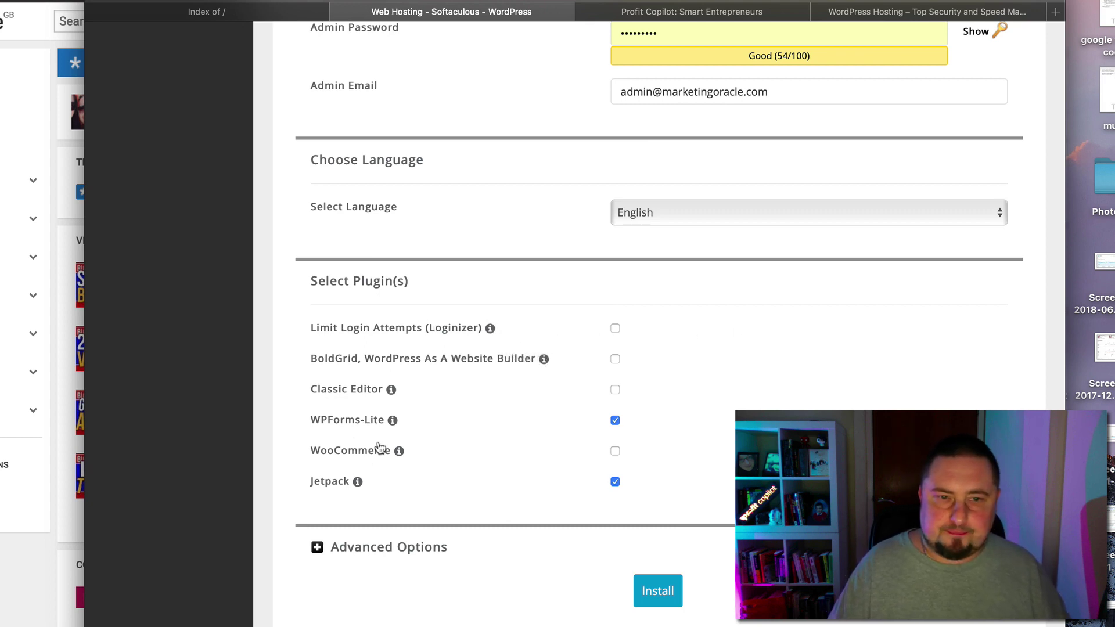
mouse_move(393, 420)
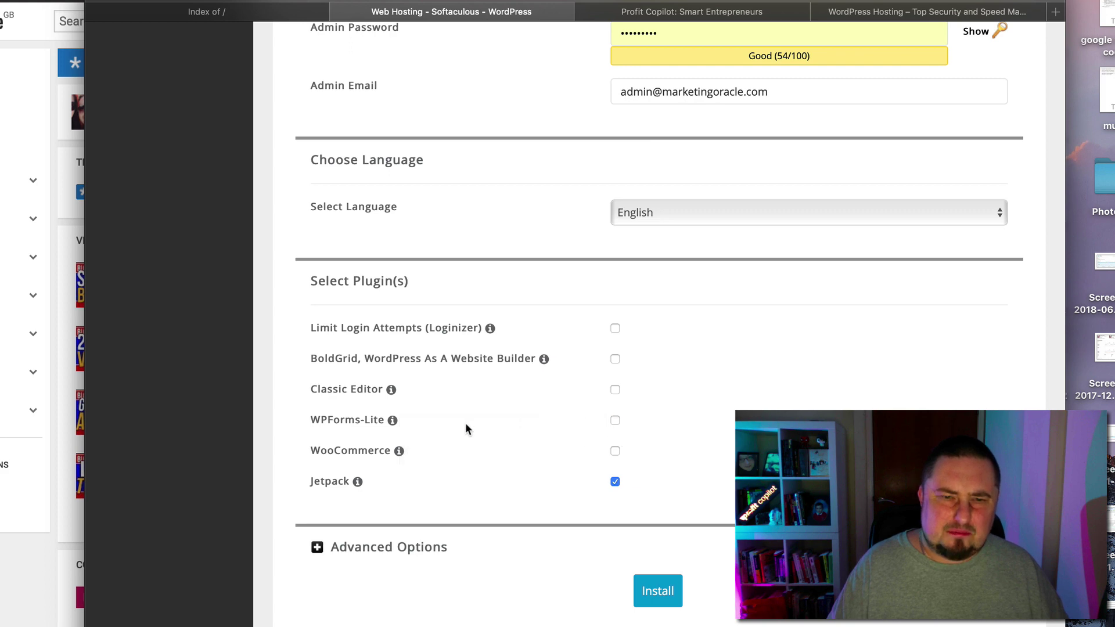
click(615, 483)
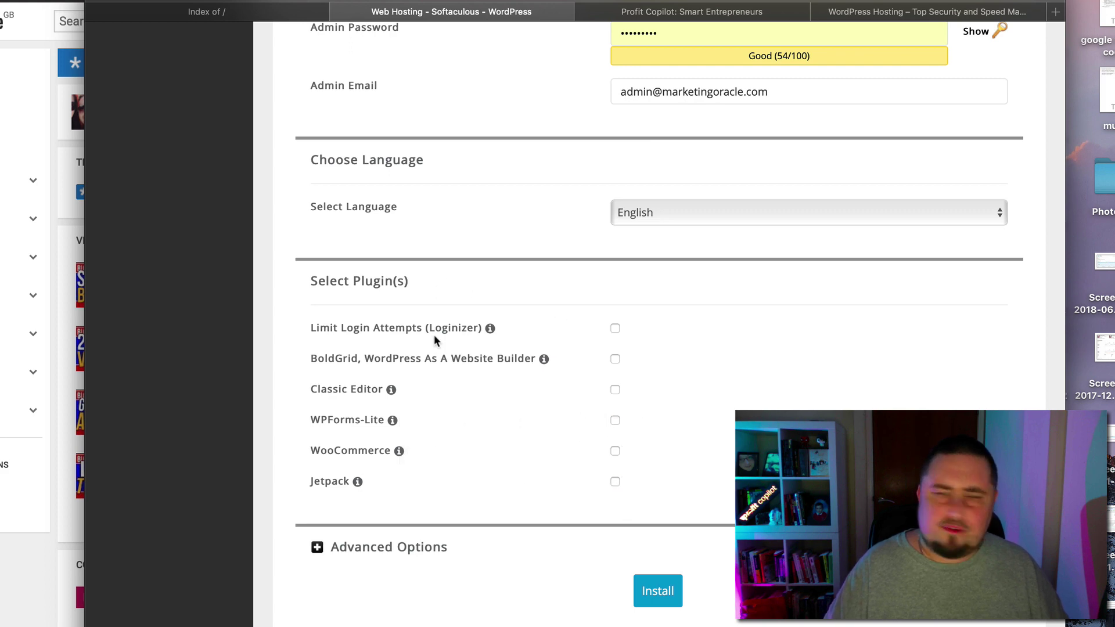
mouse_move(359, 486)
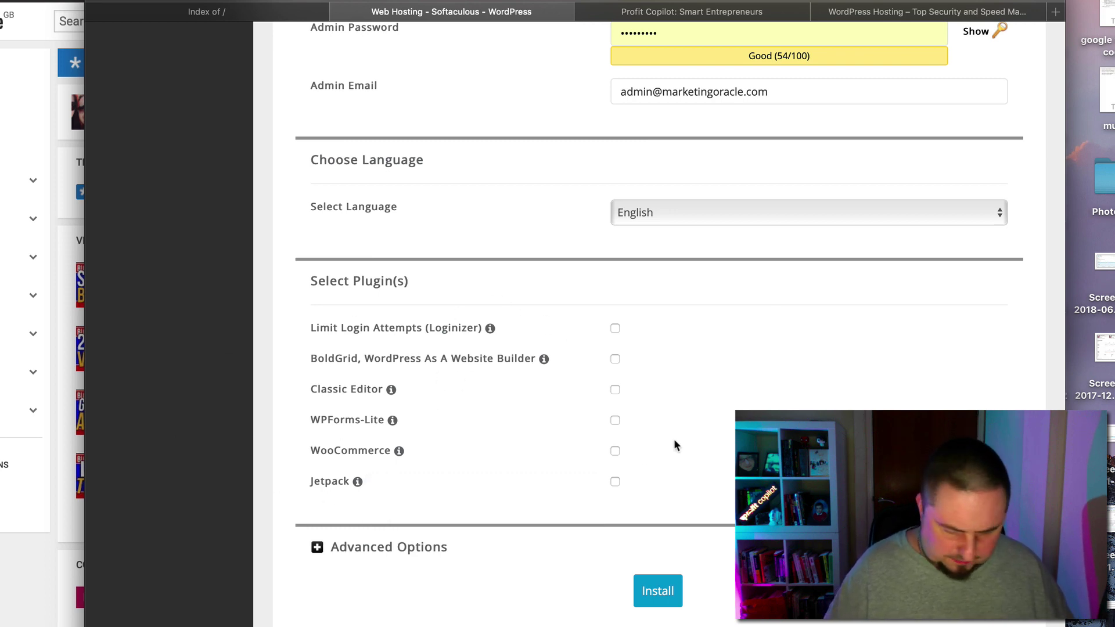
click(662, 596)
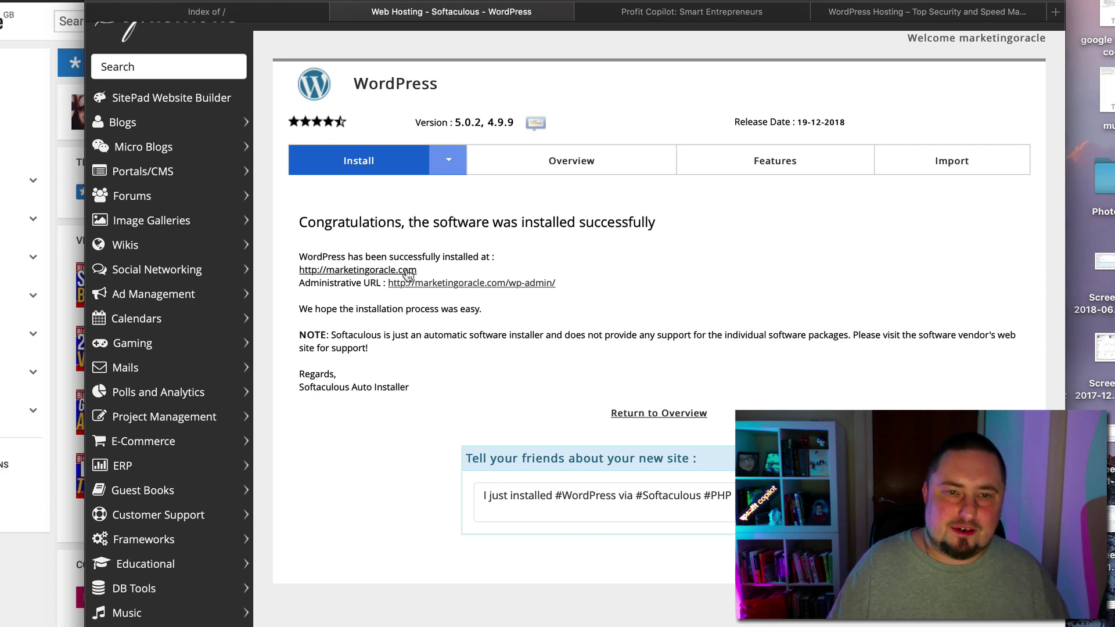
- Open the newly installed marketingoracle.com site in a separate tab and look over its home page
right_click(381, 278)
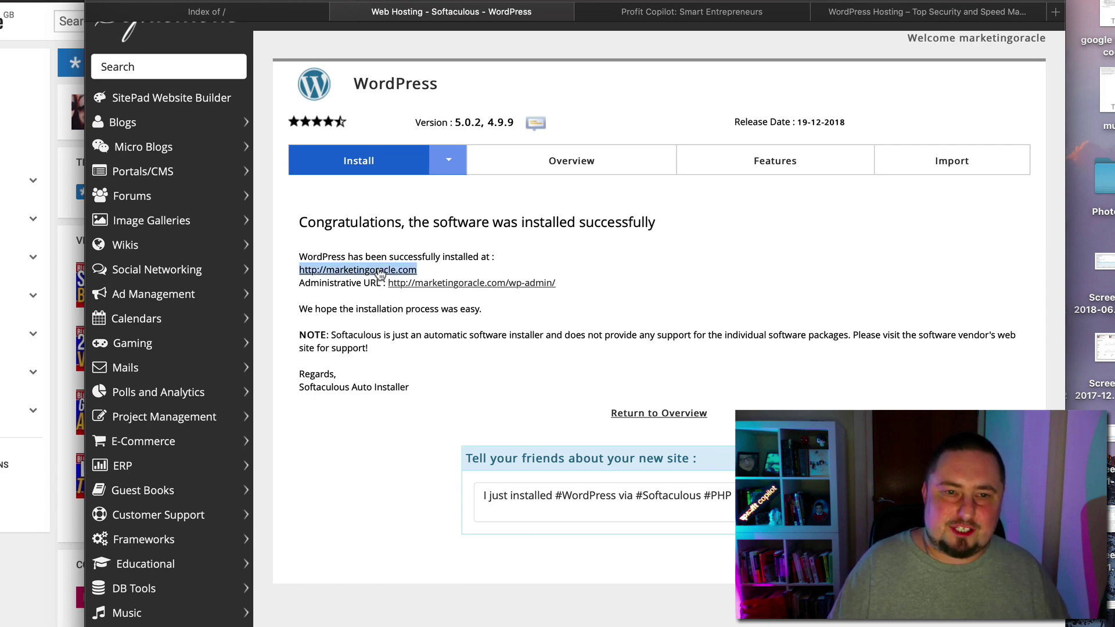
click(410, 274)
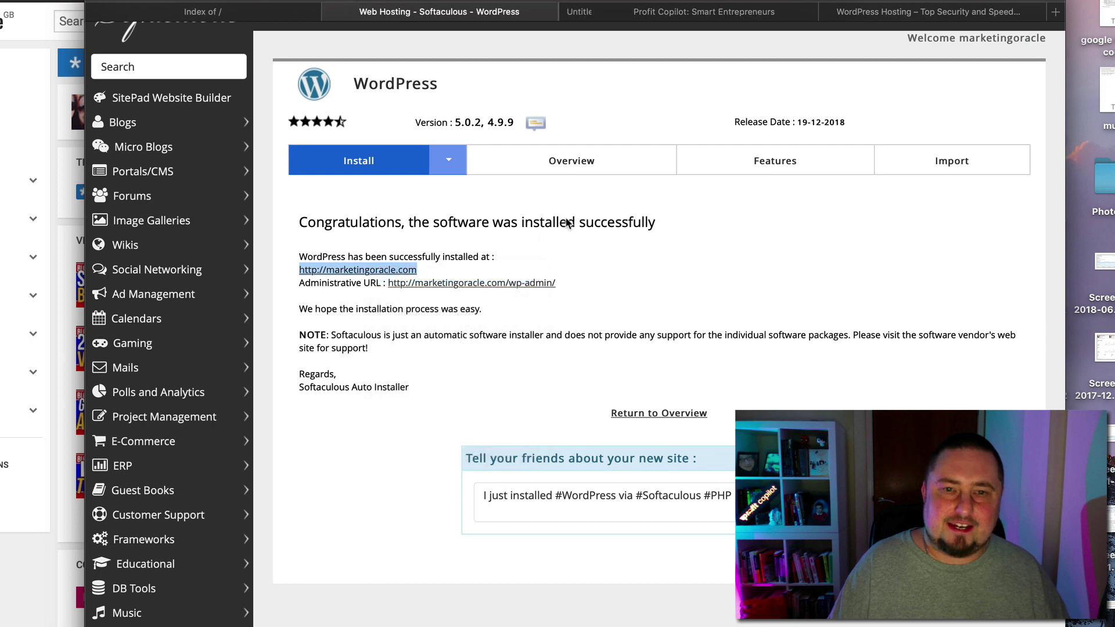
click(575, 13)
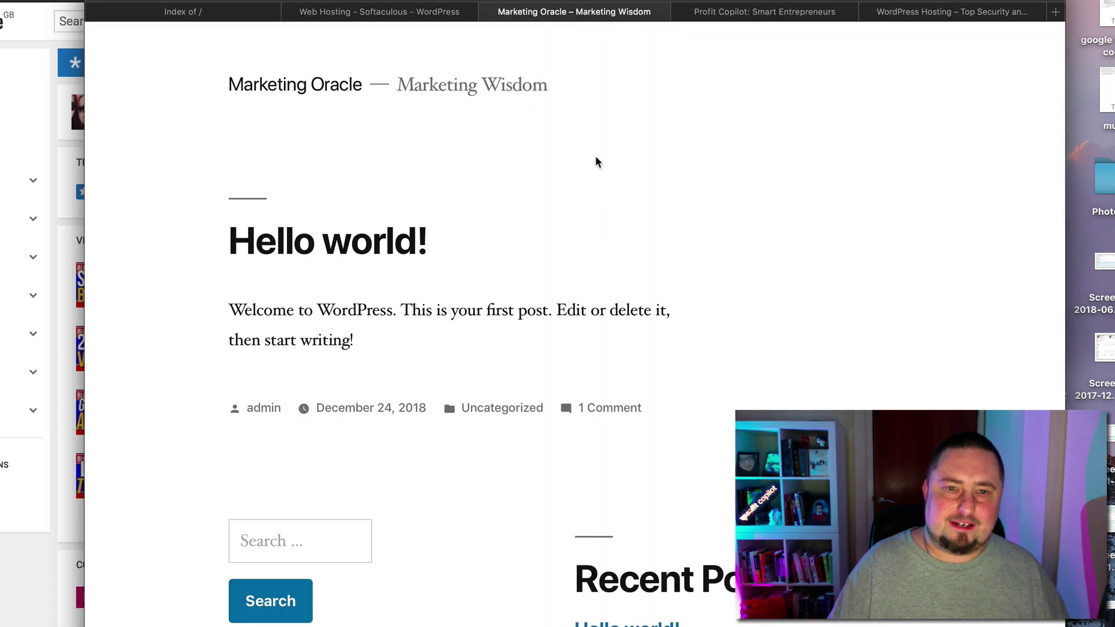
scroll(514, 517, down, 2)
scroll(514, 513, up, 2)
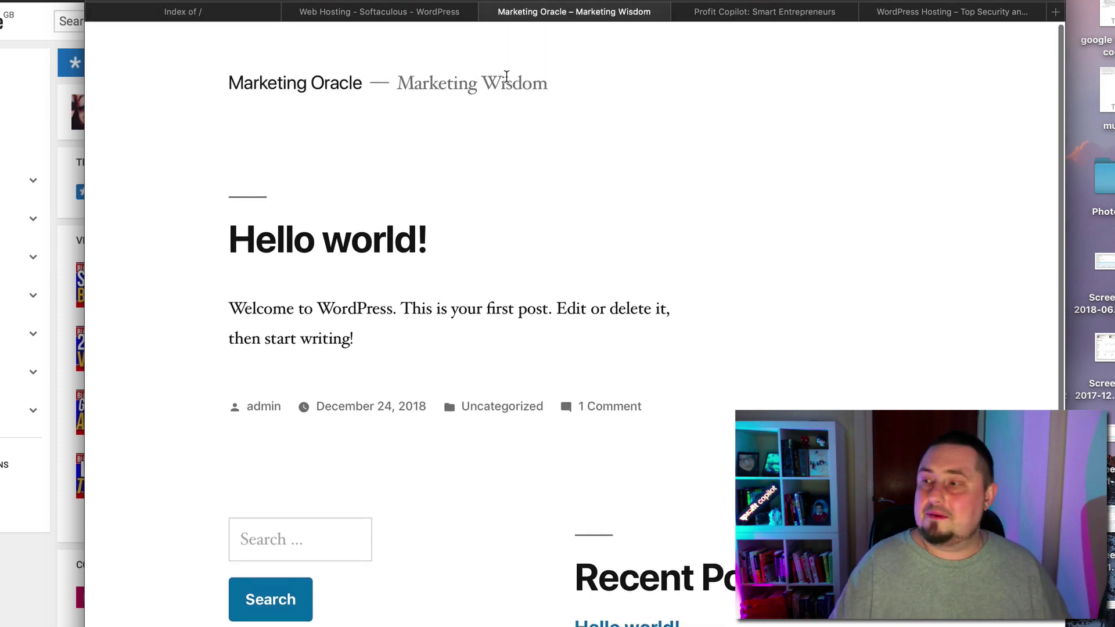
scroll(462, 341, down, 8)
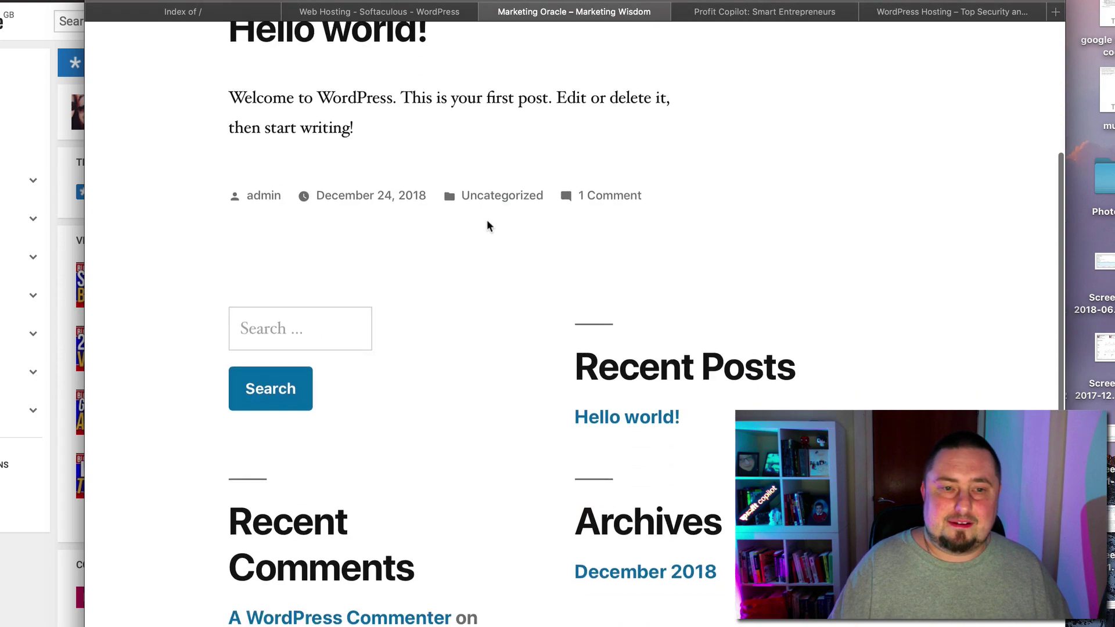
scroll(501, 209, up, 6)
scroll(502, 404, up, 2)
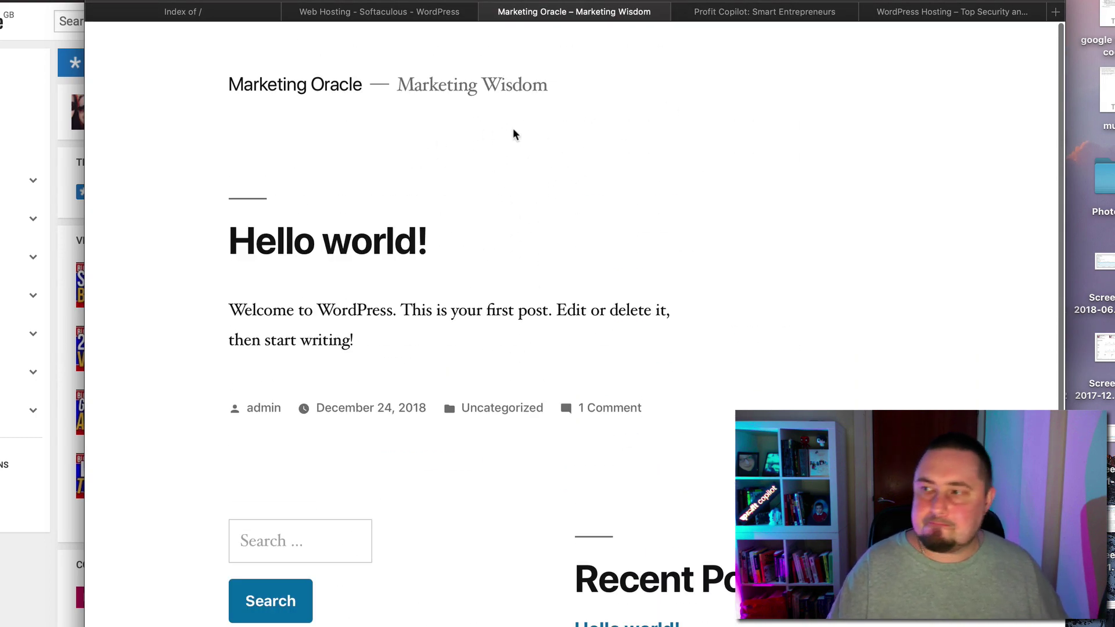
- Open the site's WordPress admin dashboard from the installation result page and dismiss the Personal Data and Privacy notice
click(433, 17)
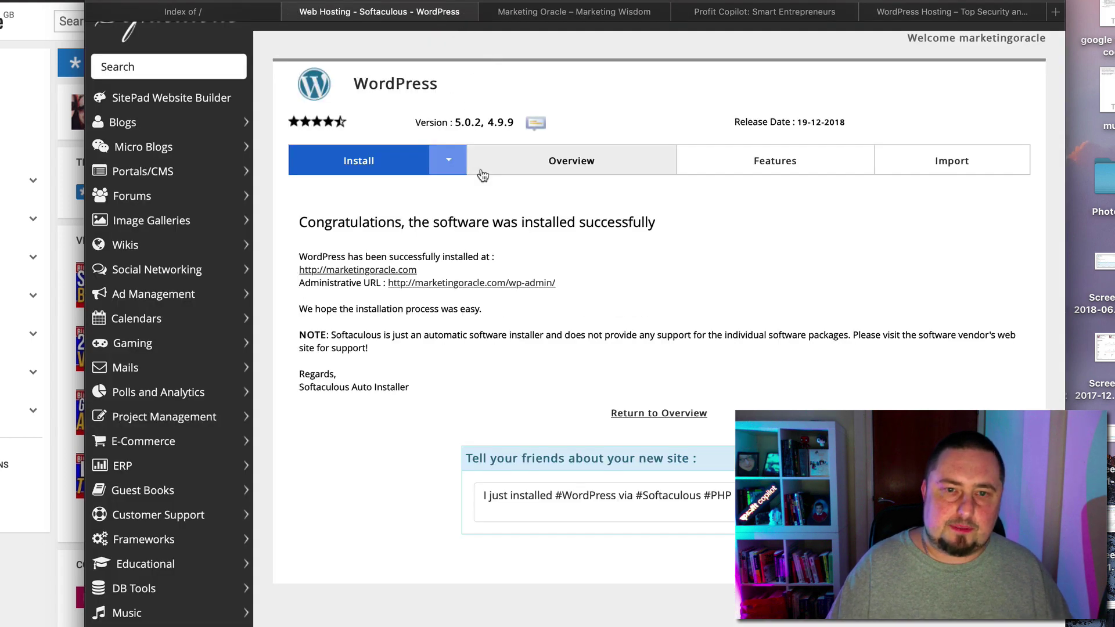
right_click(510, 290)
click(525, 287)
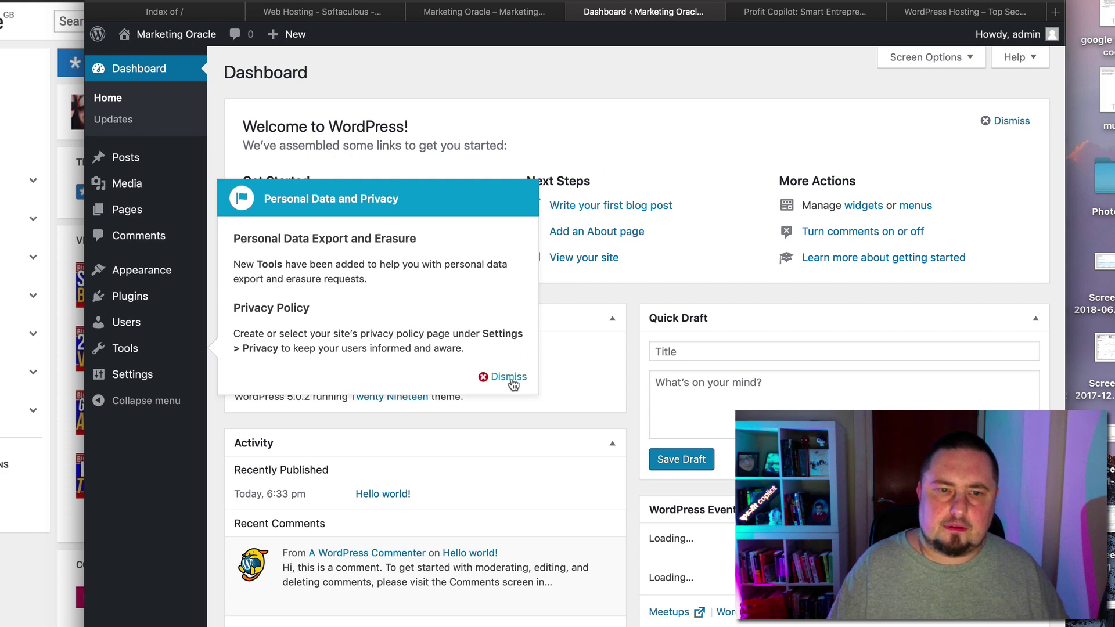
click(509, 378)
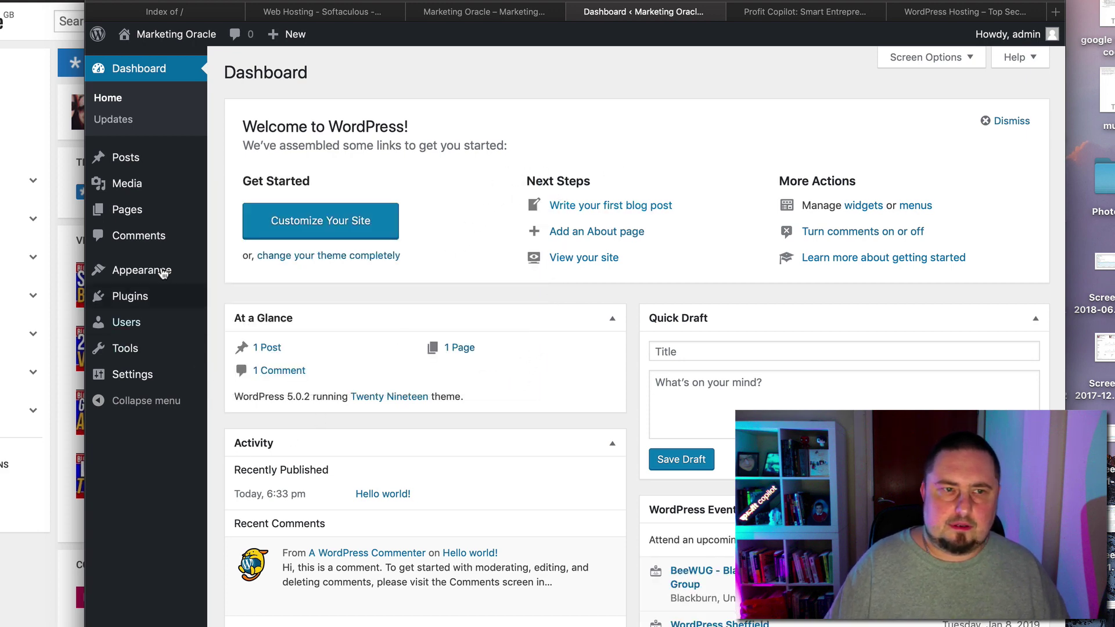
mouse_move(150, 164)
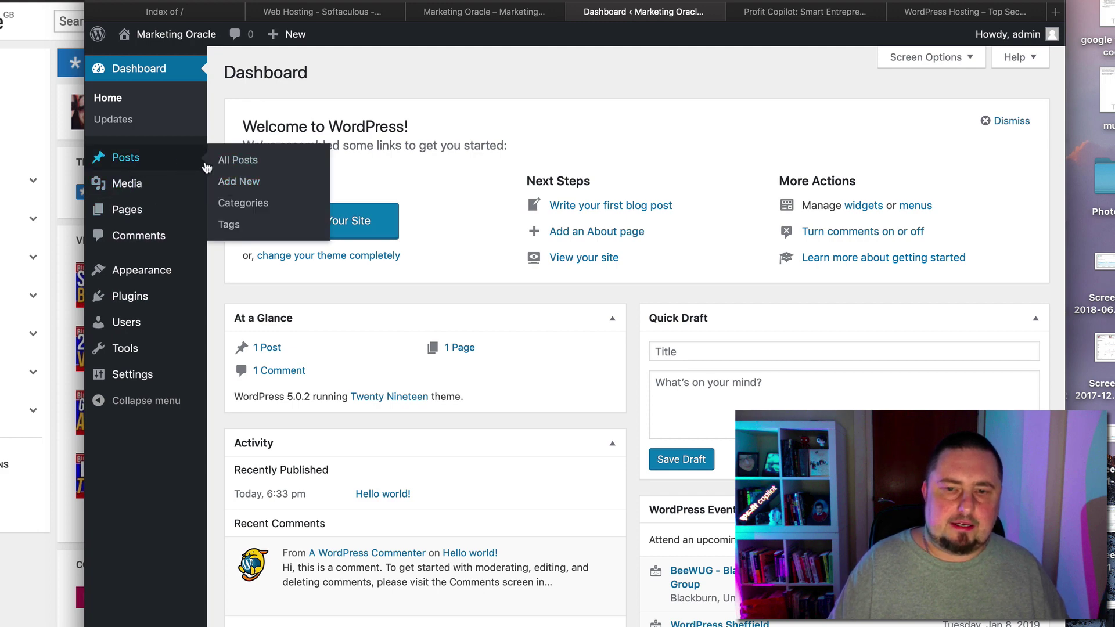